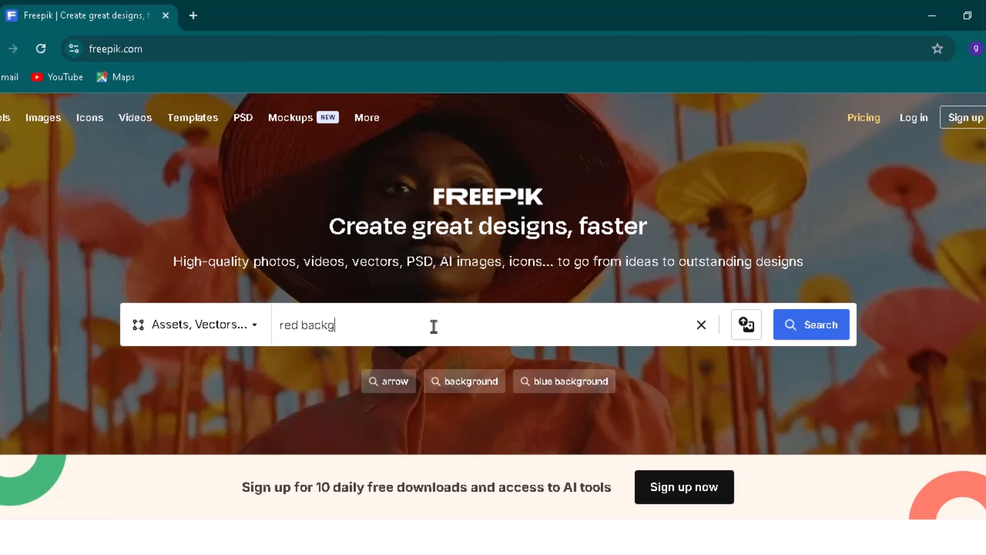
# - Search Freepik for free red background vectors and scroll through the results
pyautogui.press('Return')
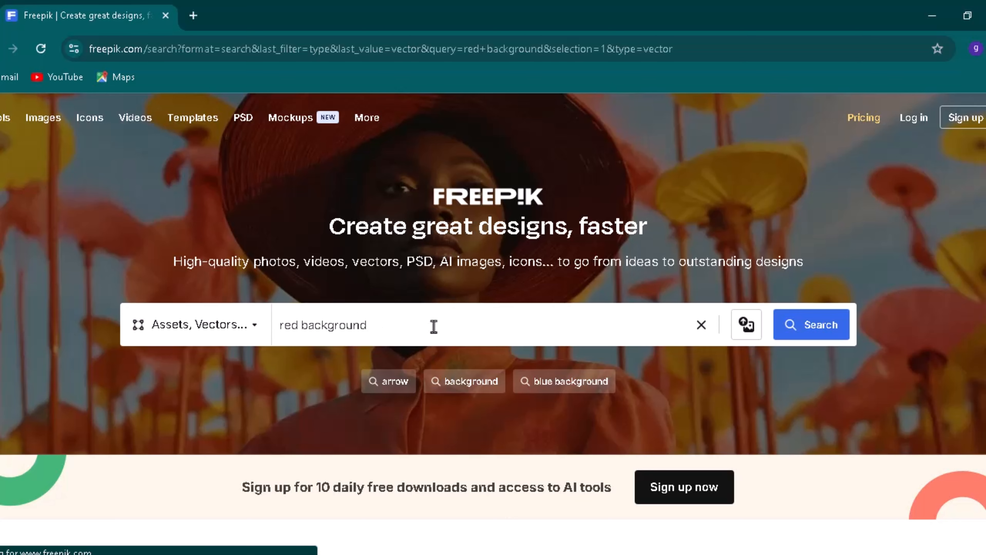
pyautogui.click(967, 15)
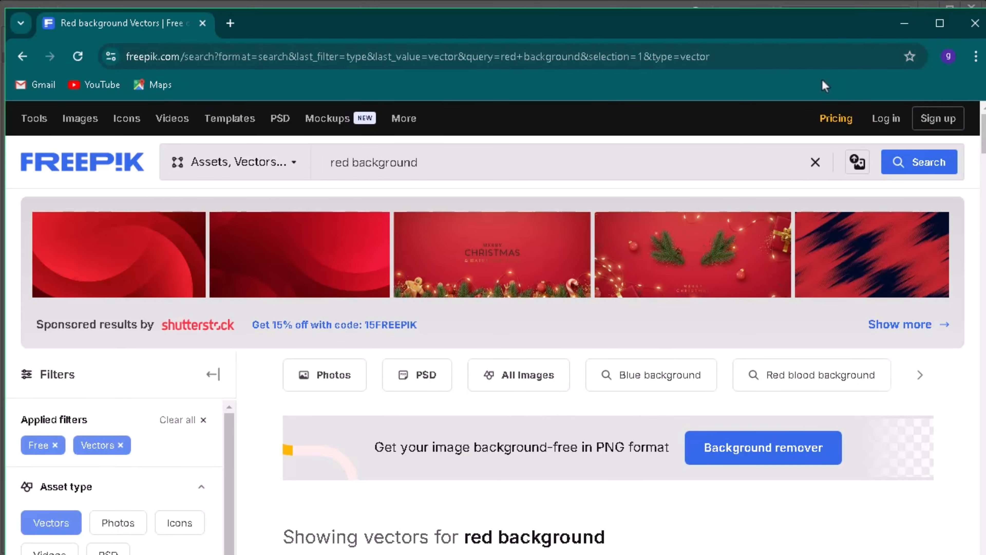
pyautogui.moveTo(777, 17); pyautogui.dragTo(769, 10)
pyautogui.scroll(-1, 10, 364)
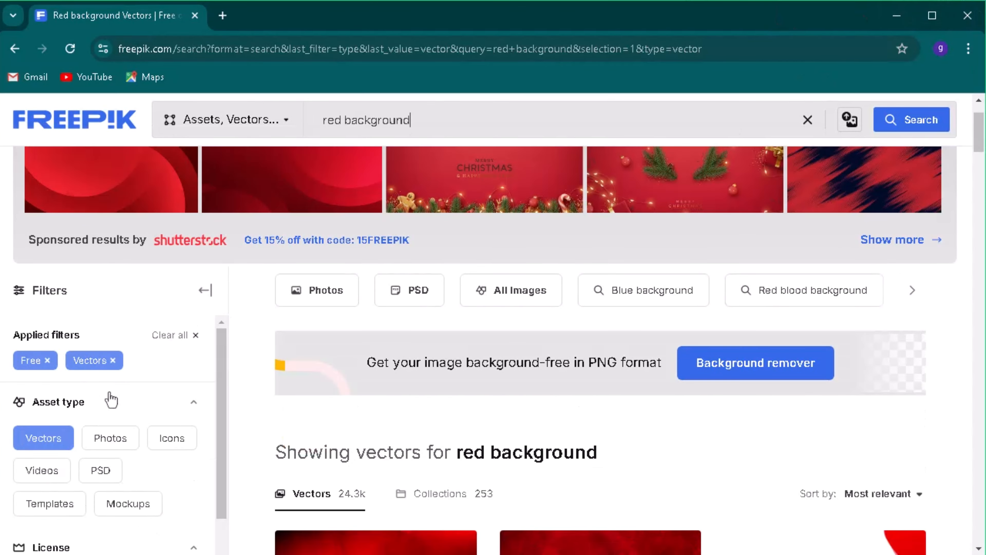
pyautogui.scroll(-1, 110, 401)
pyautogui.scroll(-1, 633, 310)
pyautogui.scroll(-15, 633, 309)
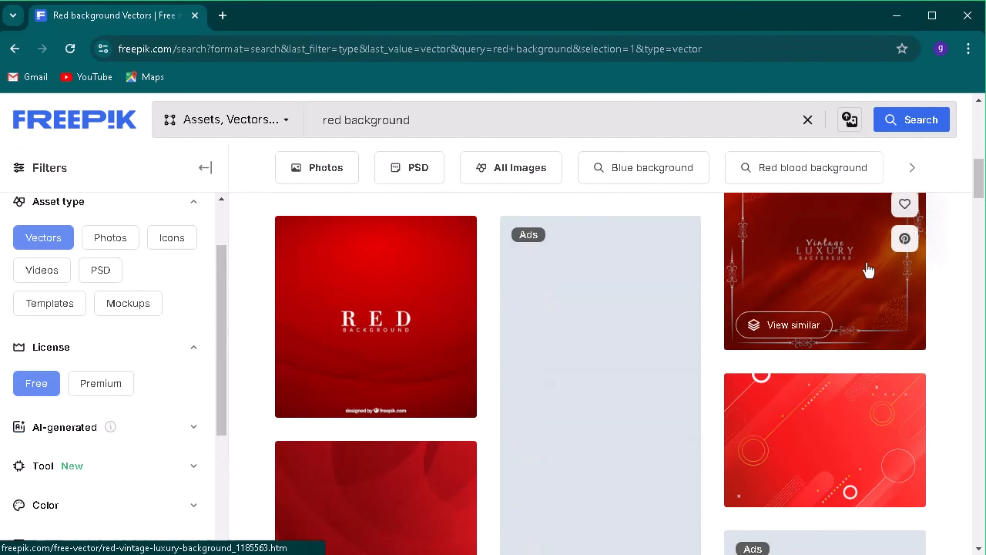
pyautogui.scroll(-10, 867, 269)
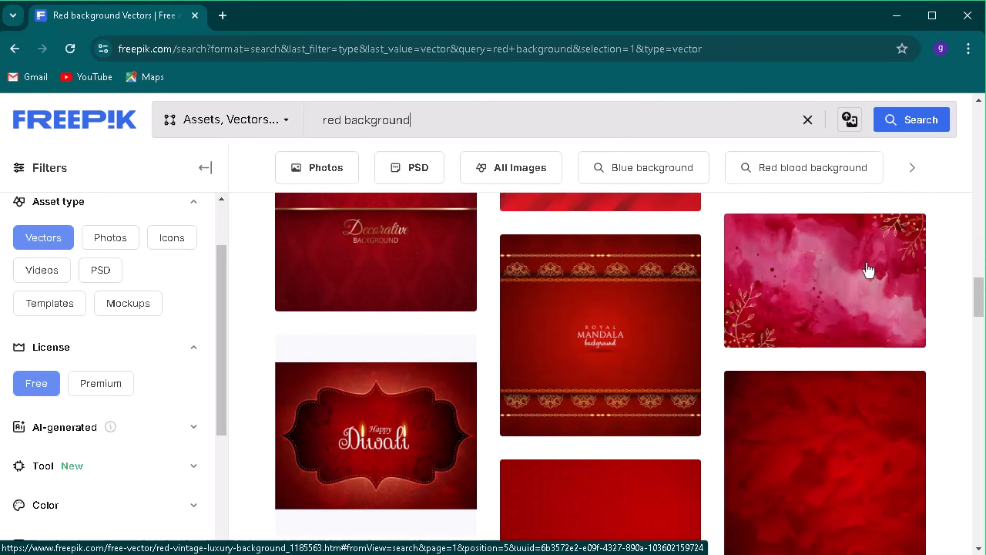
# - Open the Elegant Red background vector and download it for free
pyautogui.click(811, 380)
pyautogui.click(692, 378)
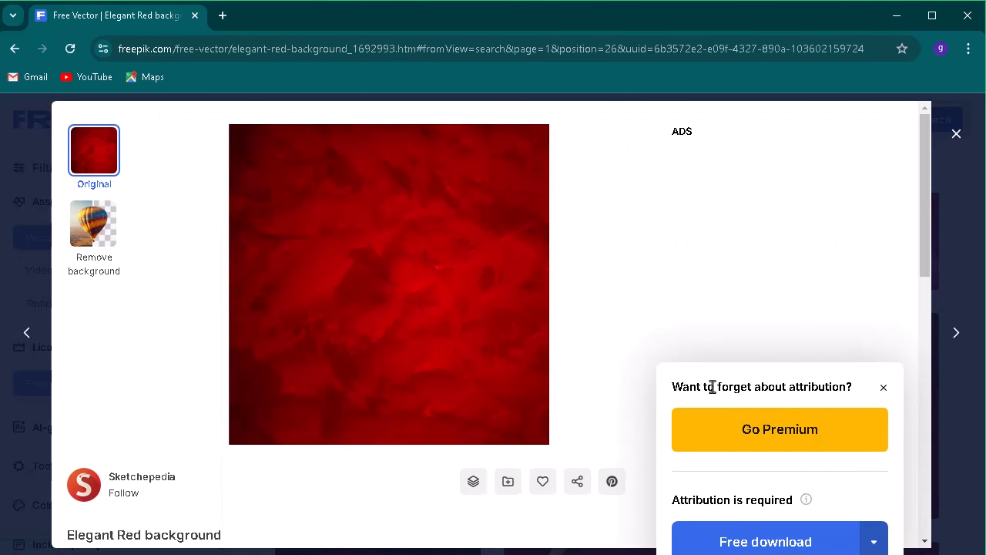
pyautogui.click(762, 542)
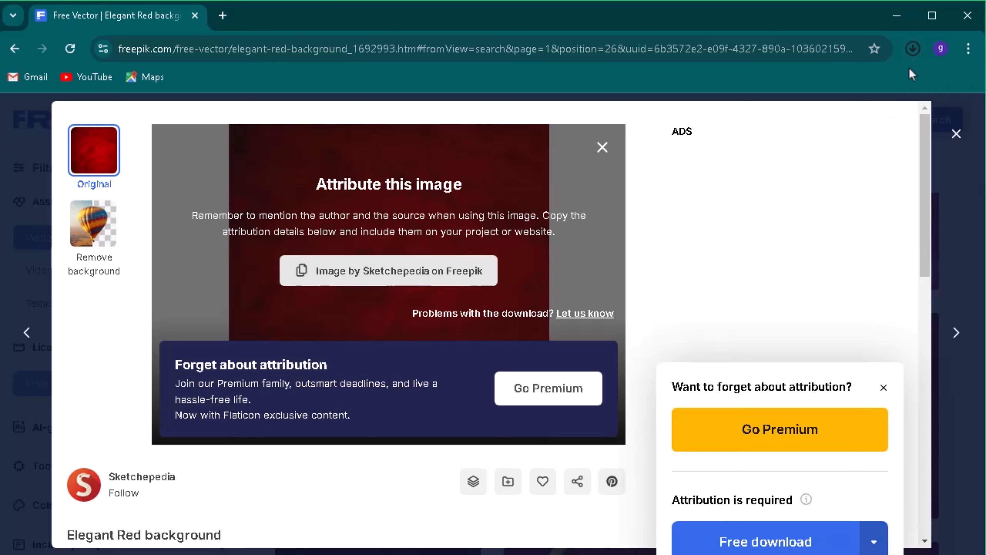
# - Open the downloaded red background image and copy it to the clipboard
pyautogui.click(837, 89)
pyautogui.doubleClick(128, 206)
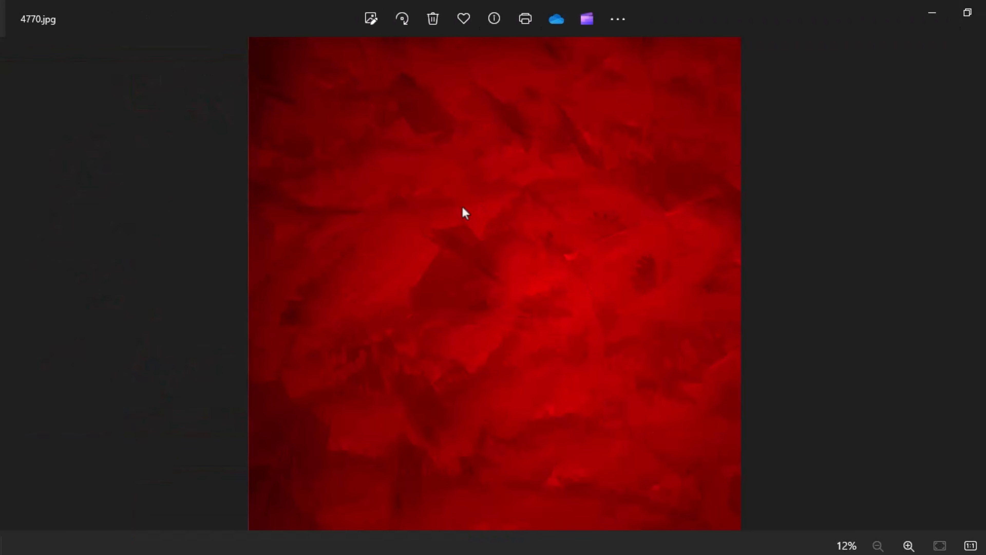
pyautogui.rightClick(465, 213)
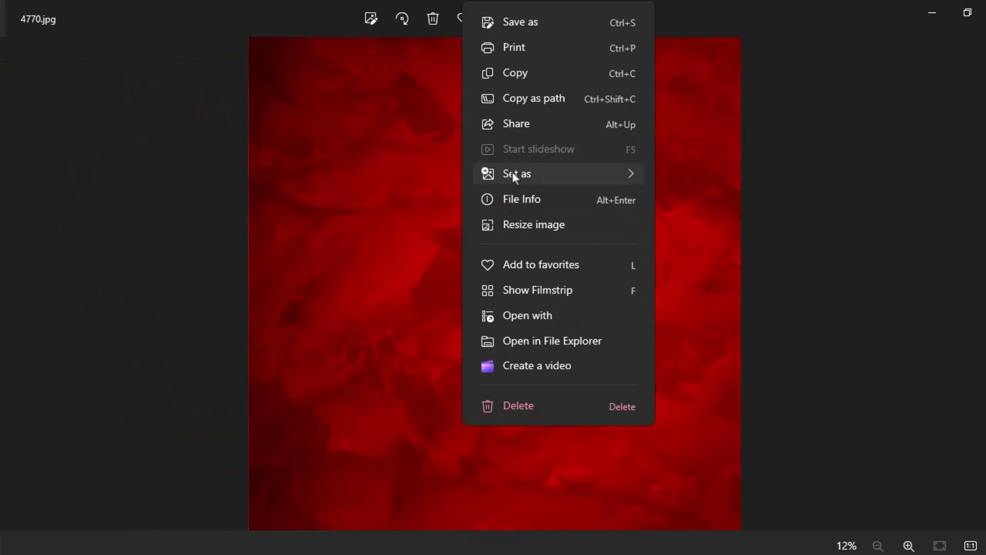
pyautogui.click(523, 76)
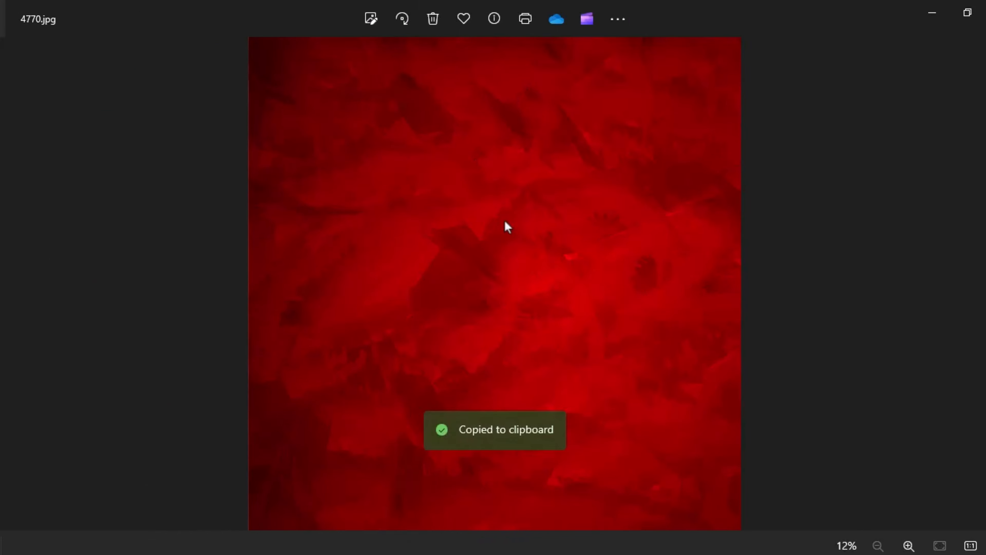
# - Switch to Illustrator, paste the red background image into the document and scale it down
pyautogui.hotkey('alt', 'Tab')
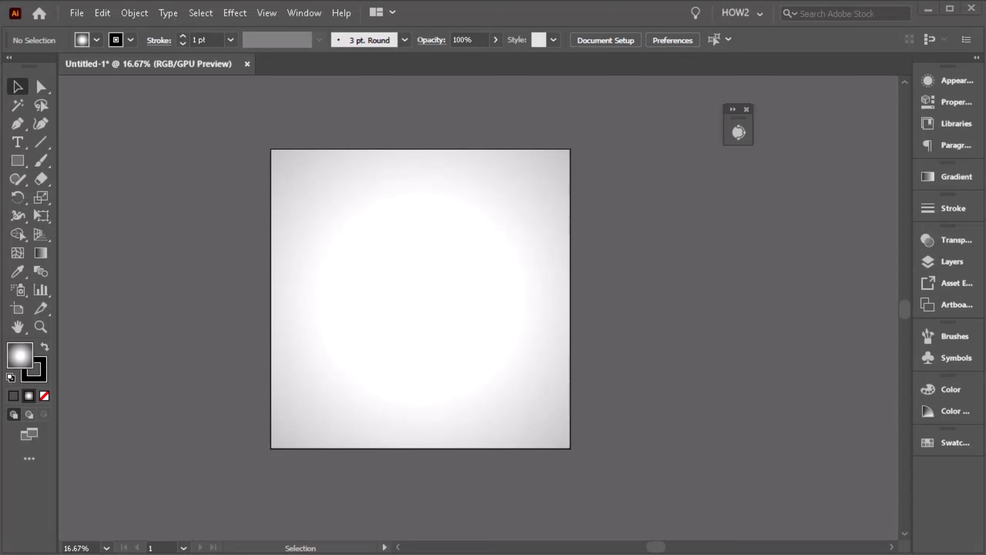
pyautogui.click(472, 300)
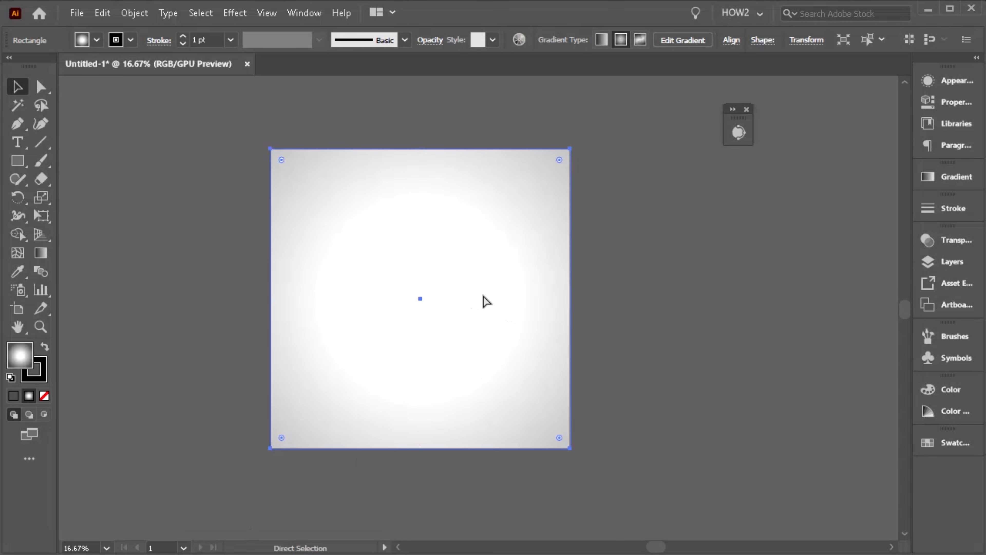
pyautogui.hotkey('ctrl', 'v')
pyautogui.hotkey('ctrl', '-')
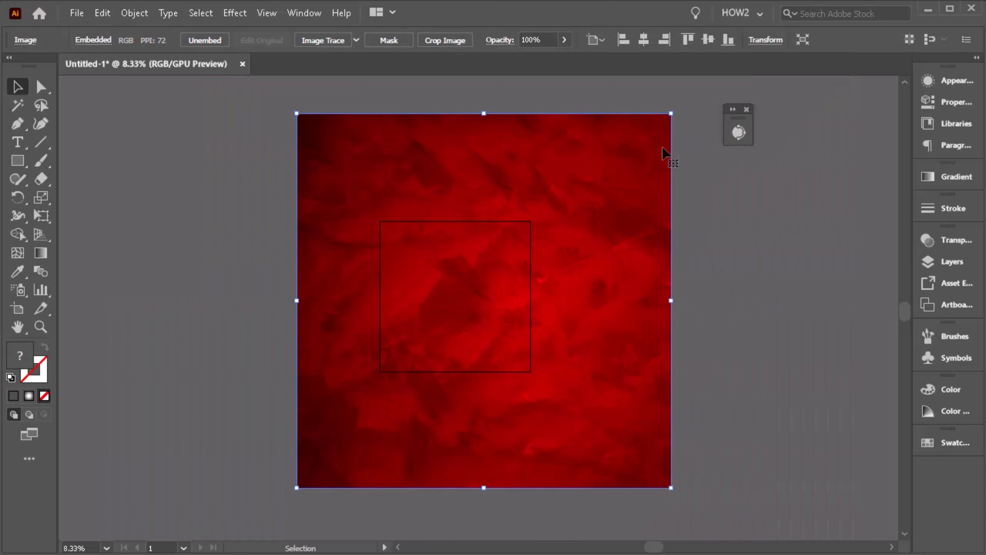
pyautogui.moveTo(671, 114); pyautogui.dragTo(564, 183)
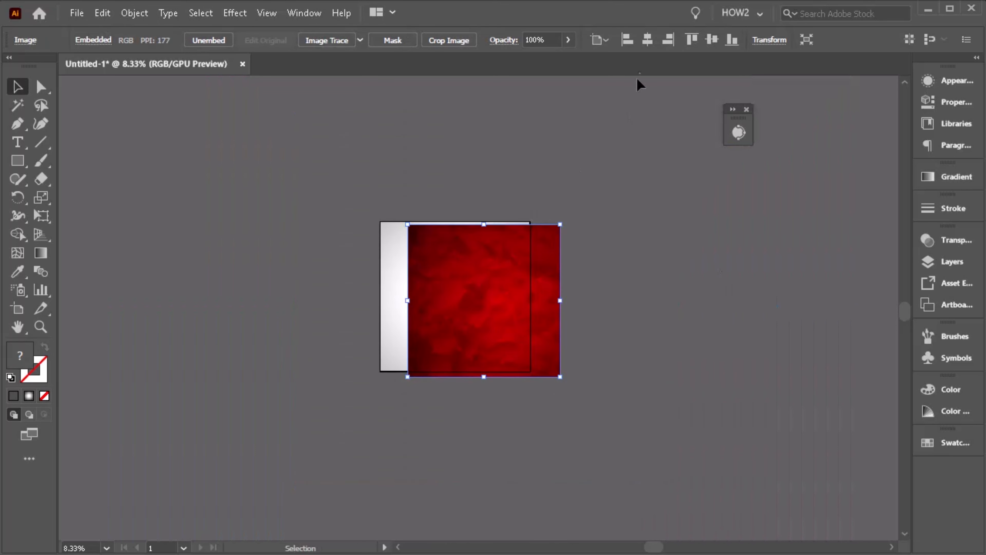
# - Move the red background image beside the artboard
pyautogui.click(647, 39)
pyautogui.click(712, 40)
pyautogui.moveTo(432, 319); pyautogui.dragTo(272, 321)
pyautogui.scroll(1, 359, 315)
pyautogui.click(453, 139)
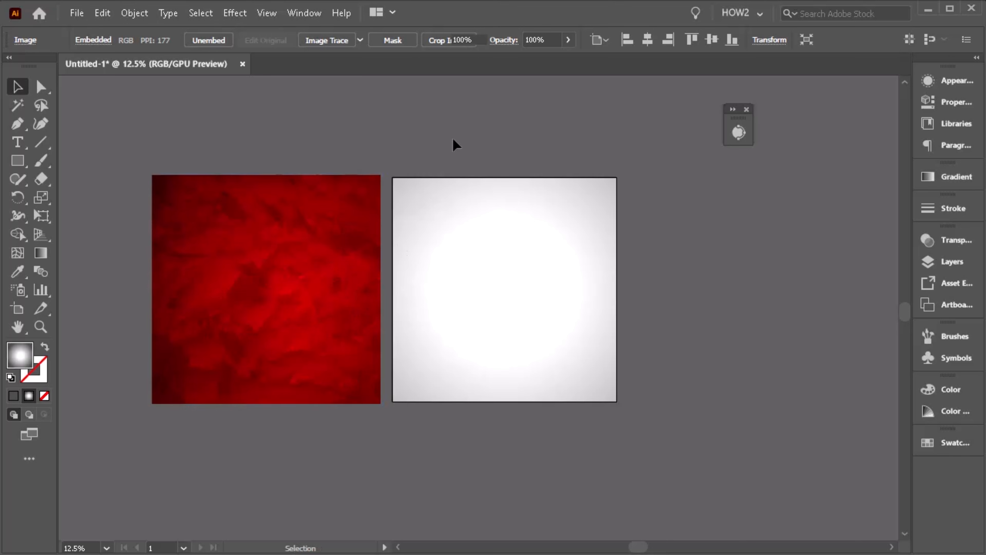
# - Create a rectangle with a width of 1600 px using the Rectangle tool
pyautogui.press('m')
pyautogui.click(466, 157)
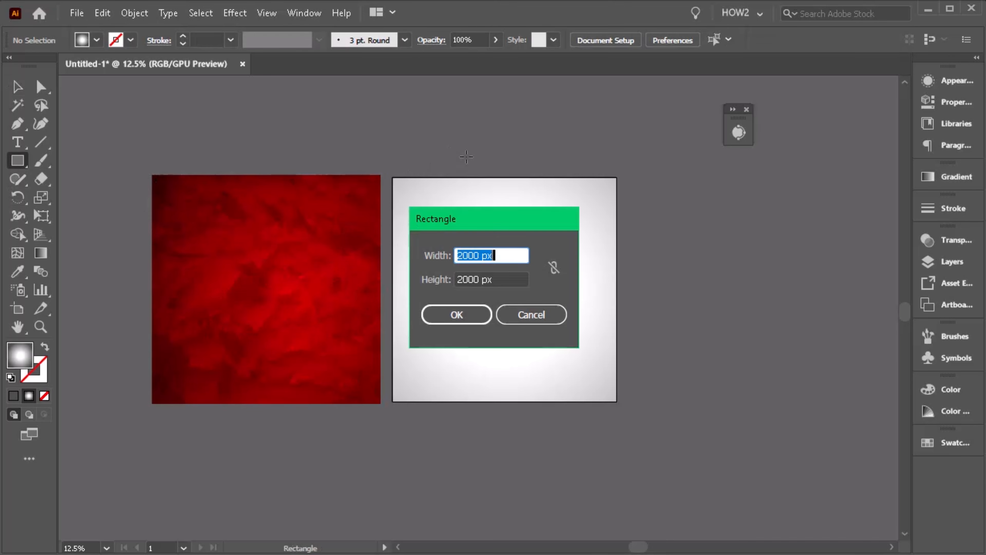
pyautogui.write('1600')
pyautogui.press('Tab')
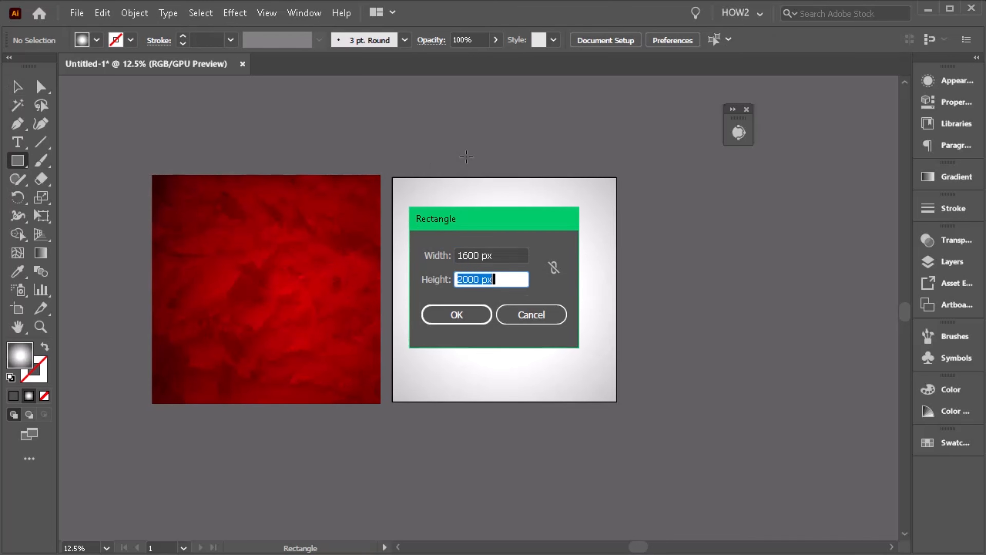
pyautogui.press('Return')
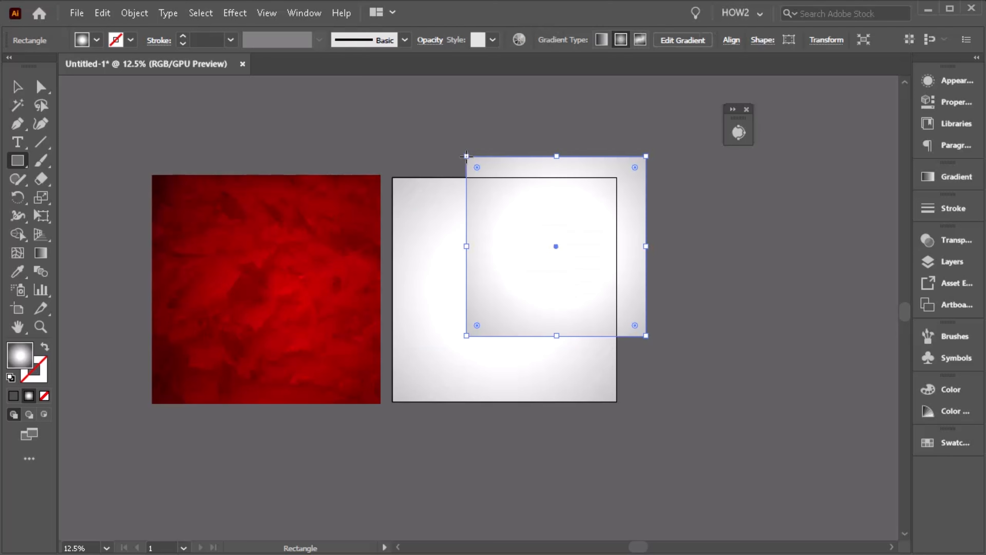
# - Center the new rectangle horizontally and vertically on the artboard
pyautogui.click(18, 86)
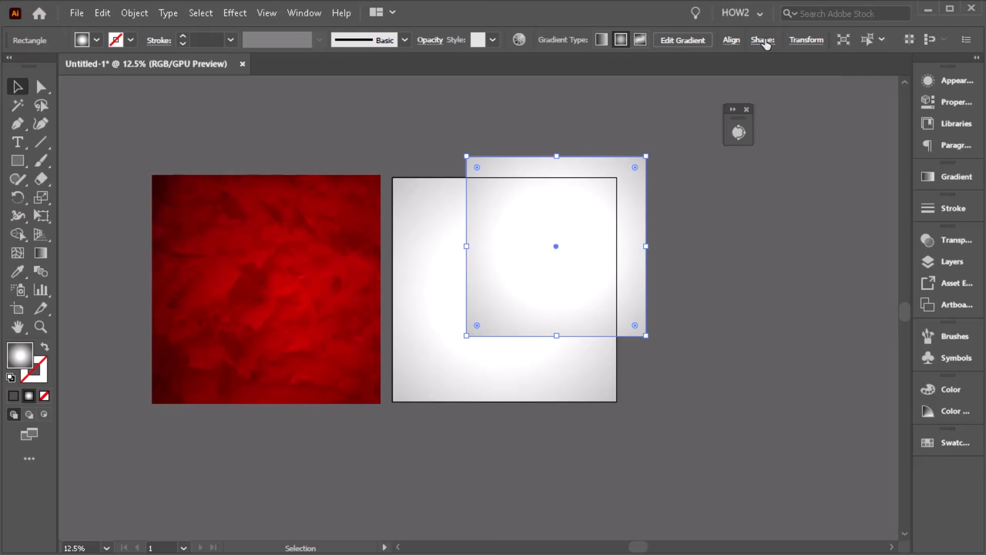
pyautogui.click(731, 40)
pyautogui.click(605, 84)
pyautogui.click(698, 84)
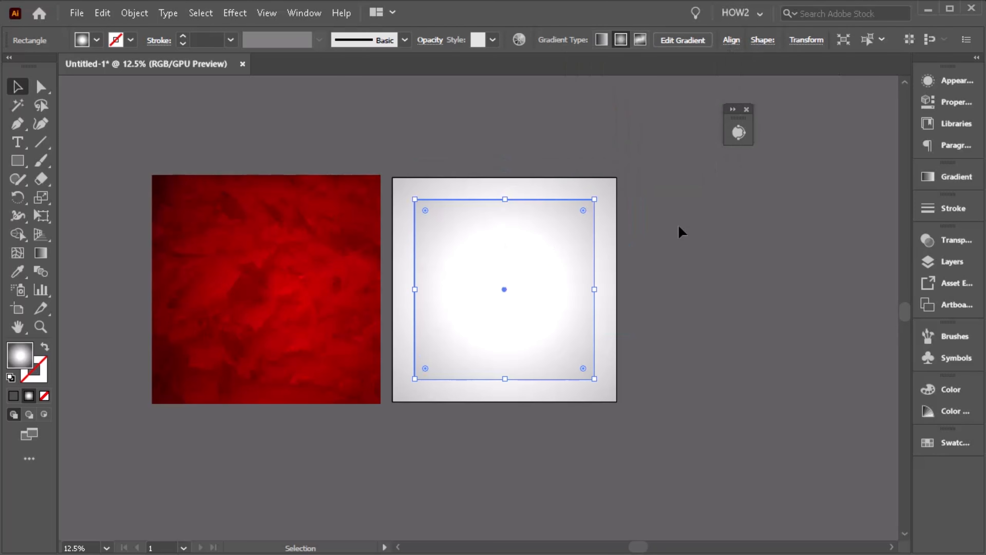
pyautogui.click(678, 231)
# - Align the red background image onto the artboard and scale it slightly smaller
pyautogui.click(273, 287)
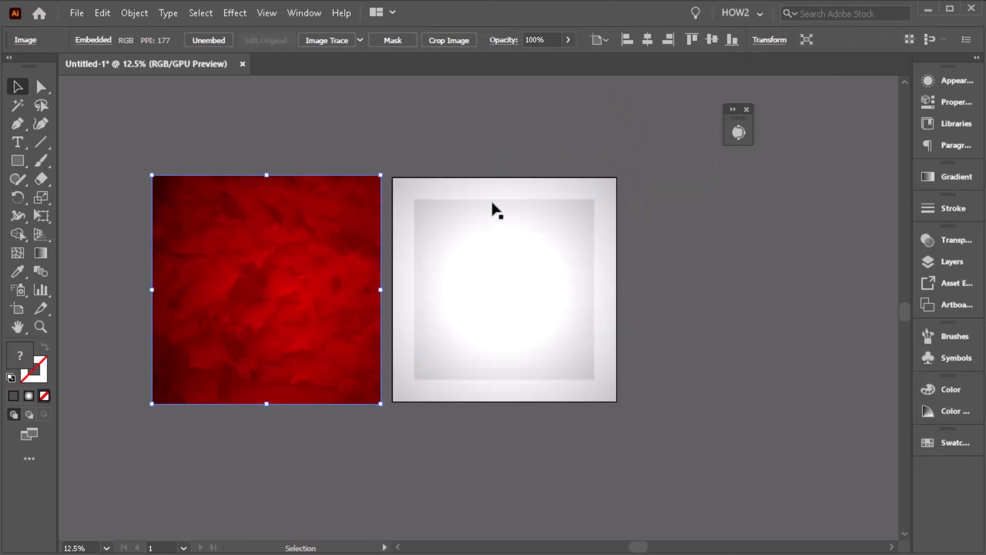
pyautogui.click(675, 45)
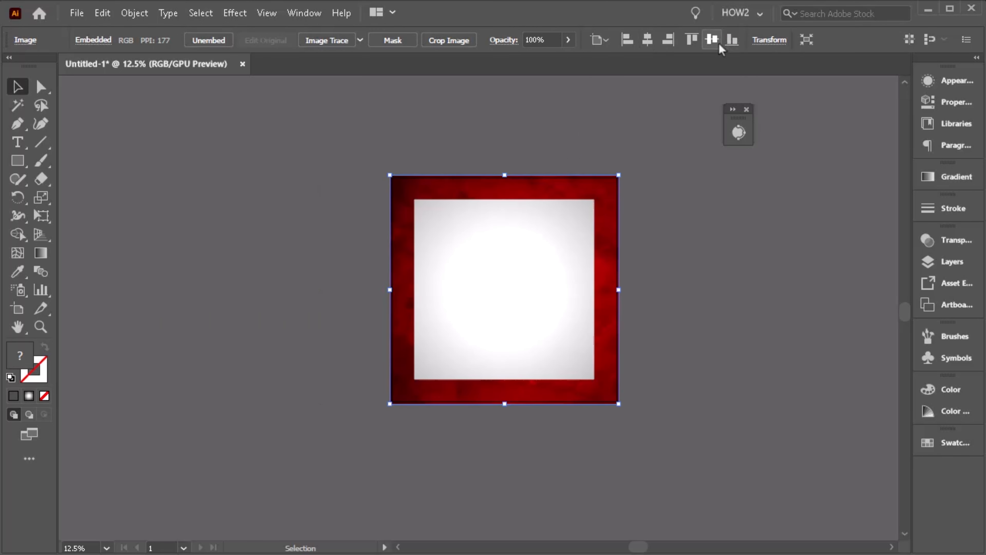
pyautogui.moveTo(618, 175); pyautogui.dragTo(602, 188)
# - Select the red image together with the rectangle and make a clipping mask
pyautogui.keyDown('shift'); pyautogui.click(543, 259); pyautogui.keyUp('shift')
pyautogui.rightClick(543, 258)
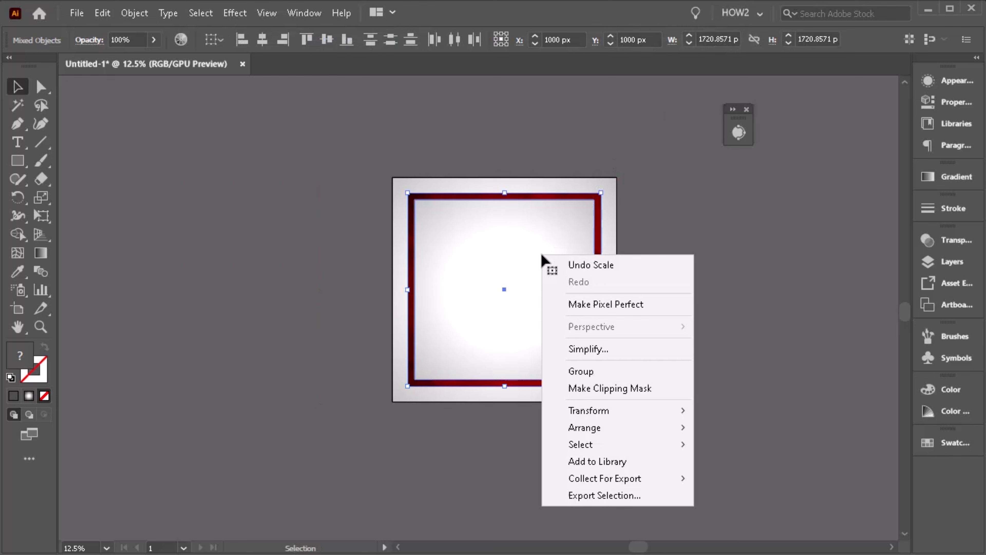
pyautogui.click(586, 388)
# - Place the four player PNG images, 1.png to 4.png, from the lebron new PNG folder
pyautogui.click(693, 351)
pyautogui.scroll(1, 626, 294)
pyautogui.scroll(2, 598, 263)
pyautogui.scroll(1, 574, 339)
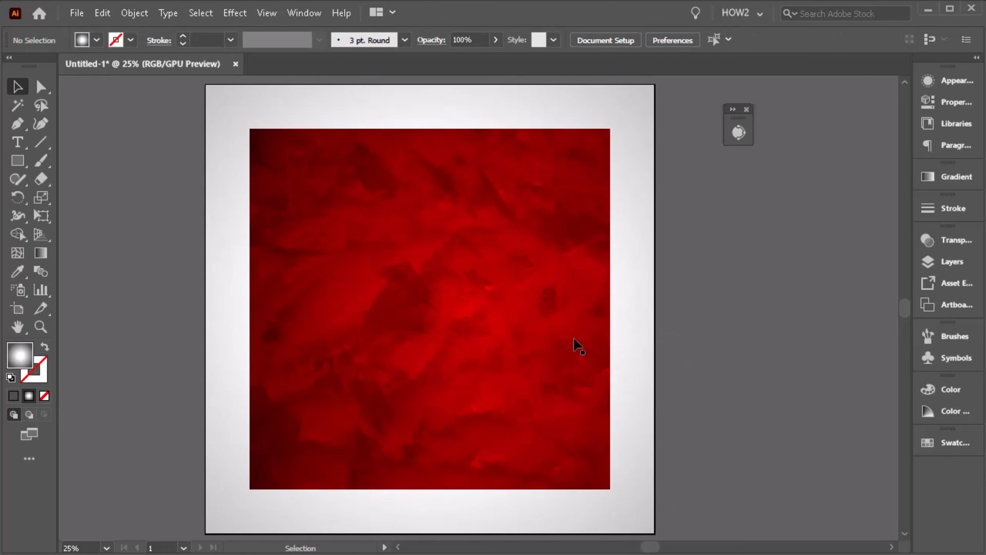
pyautogui.scroll(1, 636, 311)
pyautogui.click(77, 13)
pyautogui.click(98, 66)
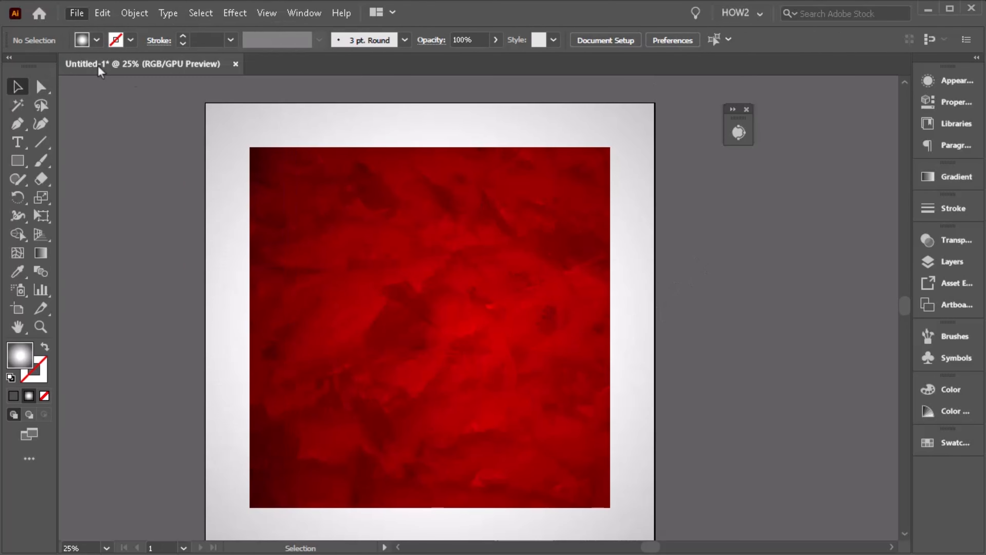
pyautogui.click(198, 137)
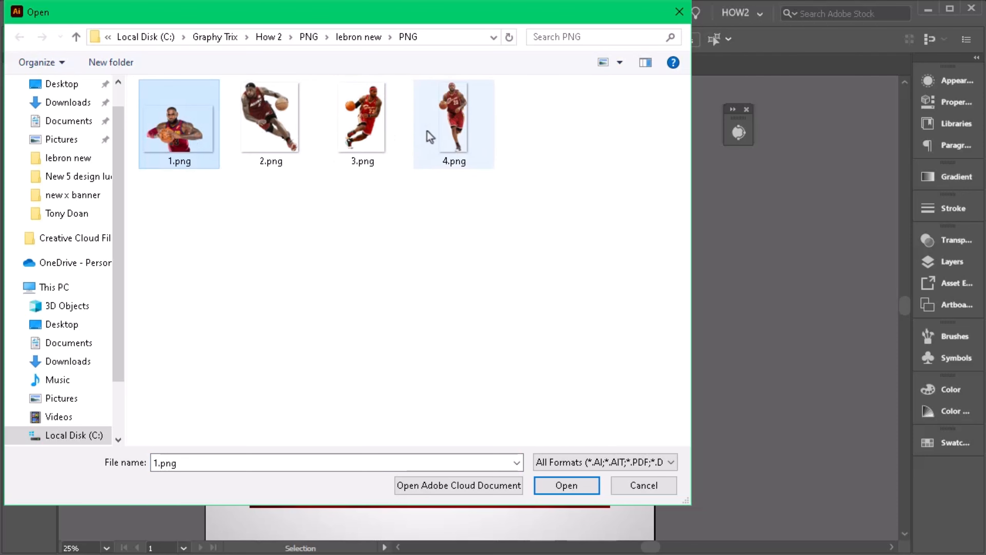
pyautogui.keyDown('shift'); pyautogui.click(459, 134); pyautogui.keyUp('shift')
pyautogui.doubleClick(454, 134)
pyautogui.scroll(-1, 483, 305)
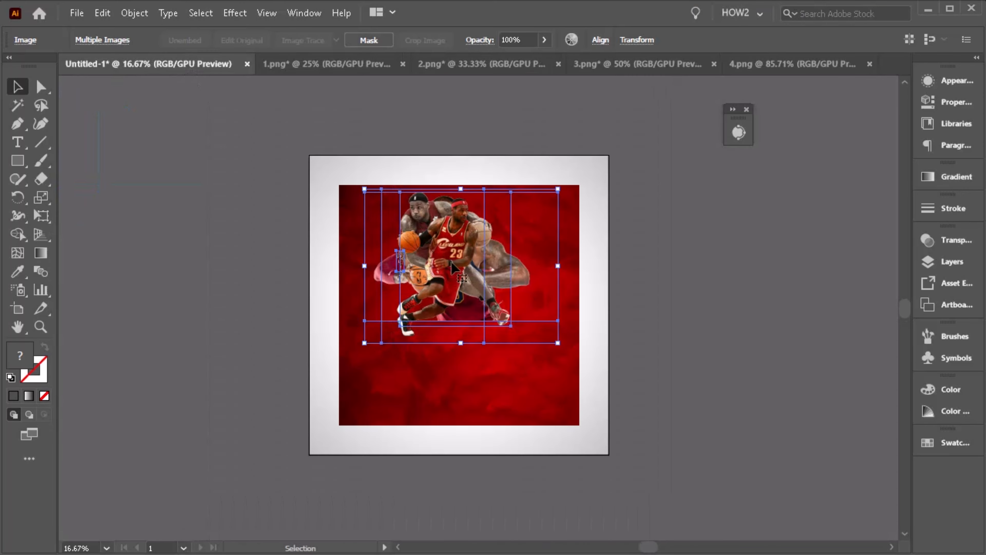
# - Spread the placed player images apart, scaling one down and moving it to the background's top-left corner
pyautogui.moveTo(555, 253); pyautogui.dragTo(604, 225)
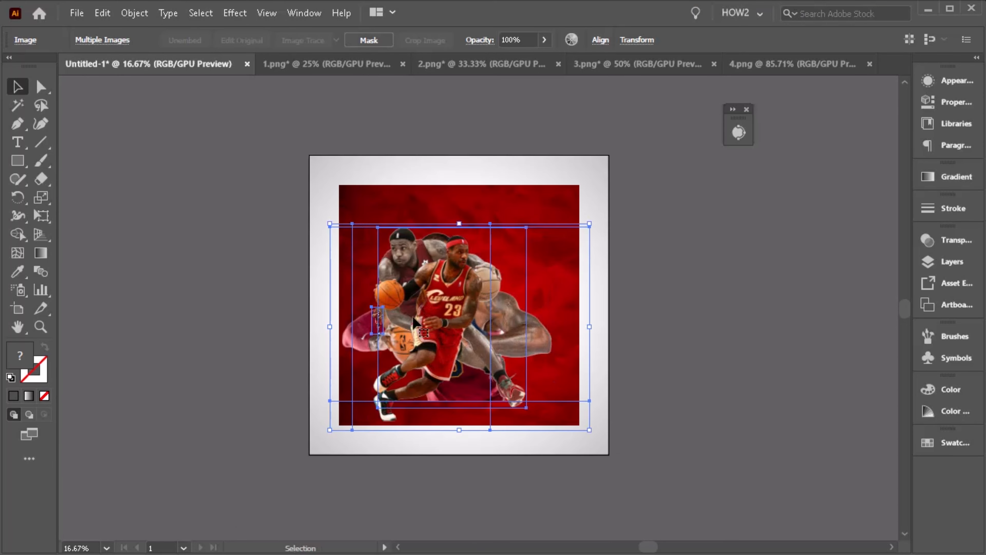
pyautogui.moveTo(412, 317); pyautogui.dragTo(165, 326)
pyautogui.click(450, 431)
pyautogui.moveTo(195, 273); pyautogui.dragTo(391, 191)
pyautogui.moveTo(439, 150); pyautogui.dragTo(409, 195)
pyautogui.scroll(1, 378, 237)
pyautogui.moveTo(378, 237); pyautogui.dragTo(352, 194)
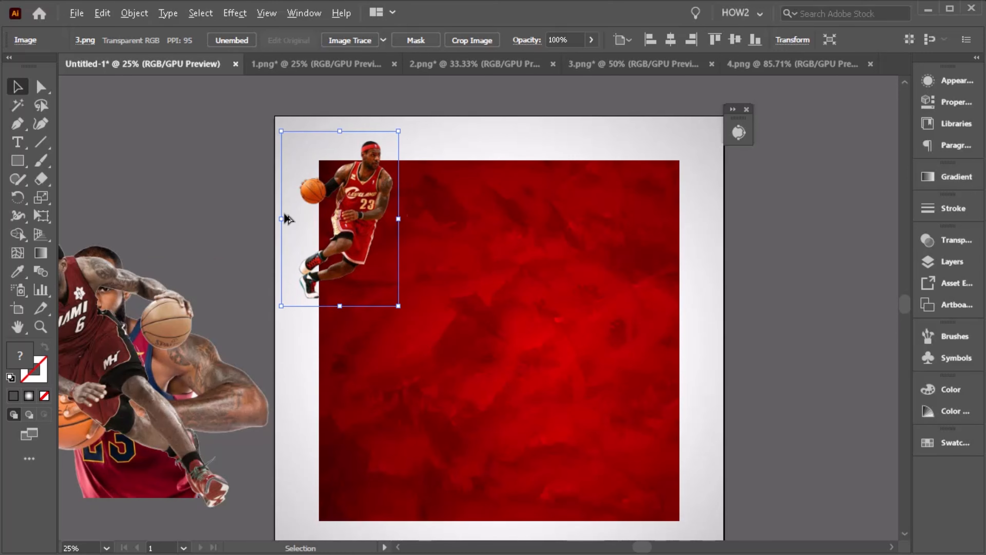
# - Position a small dribbling player near the top centre of the background and move the large portrait aside
pyautogui.scroll(-1, 394, 214)
pyautogui.moveTo(264, 271); pyautogui.dragTo(504, 174)
pyautogui.scroll(1, 467, 193)
pyautogui.moveTo(523, 132); pyautogui.dragTo(494, 188)
pyautogui.moveTo(426, 220); pyautogui.dragTo(435, 219)
pyautogui.scroll(-1, 435, 219)
pyautogui.moveTo(194, 330); pyautogui.dragTo(197, 187)
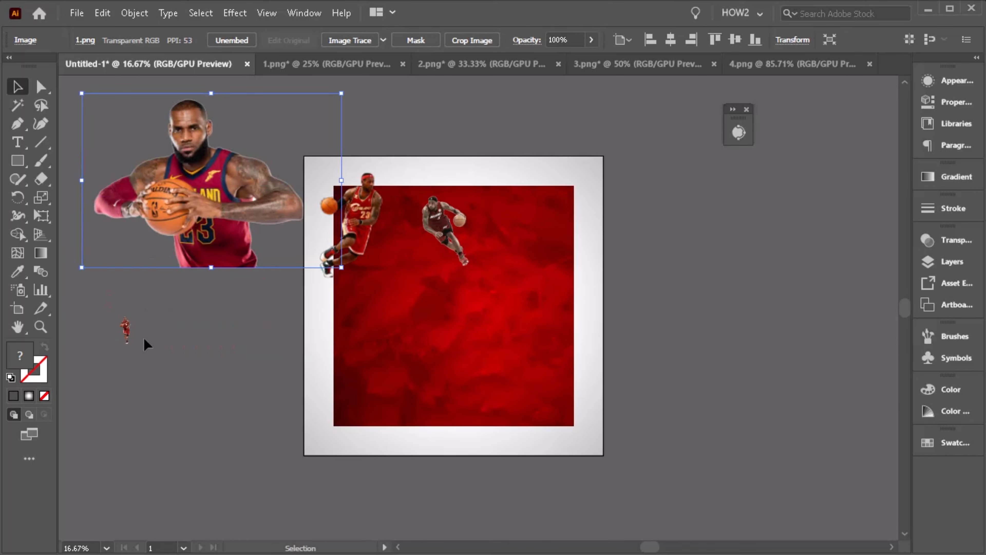
# - Move the Cleveland dribbling player onto the right side of the background and enlarge it
pyautogui.moveTo(124, 326); pyautogui.dragTo(455, 309)
pyautogui.moveTo(462, 296); pyautogui.dragTo(513, 164)
pyautogui.moveTo(454, 298); pyautogui.dragTo(541, 297)
pyautogui.moveTo(599, 164); pyautogui.dragTo(594, 166)
pyautogui.click(606, 269)
pyautogui.scroll(2, 600, 270)
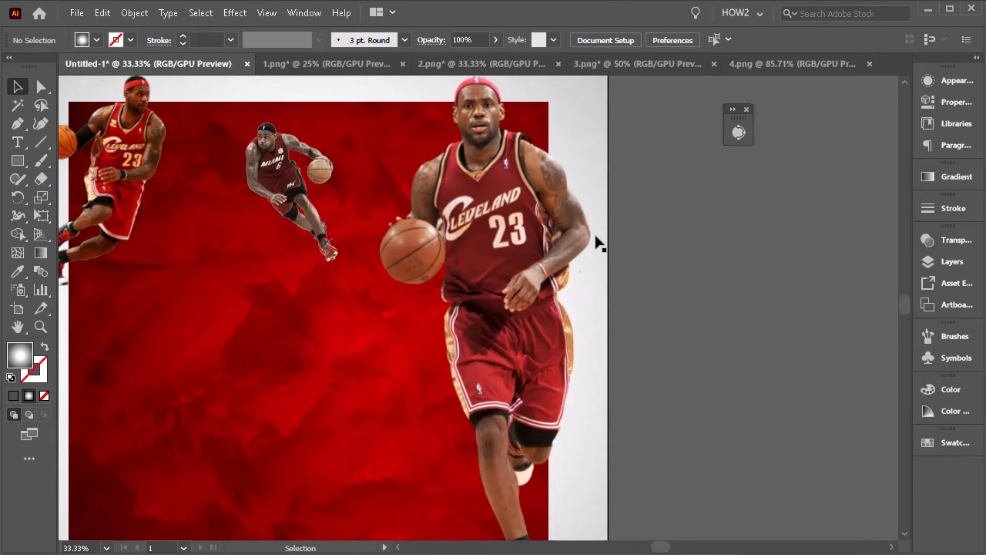
pyautogui.moveTo(543, 234); pyautogui.dragTo(542, 229)
pyautogui.scroll(-2, 542, 229)
pyautogui.moveTo(568, 148); pyautogui.dragTo(567, 147)
pyautogui.click(641, 212)
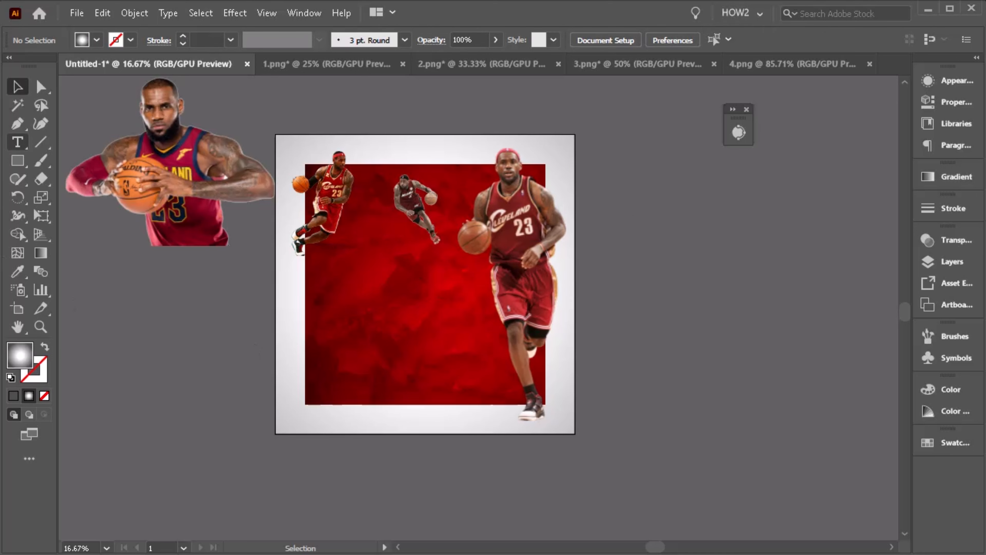
# - Add a placeholder text line with the Type tool in the lower-left of the red background
pyautogui.press('t')
pyautogui.press('v')
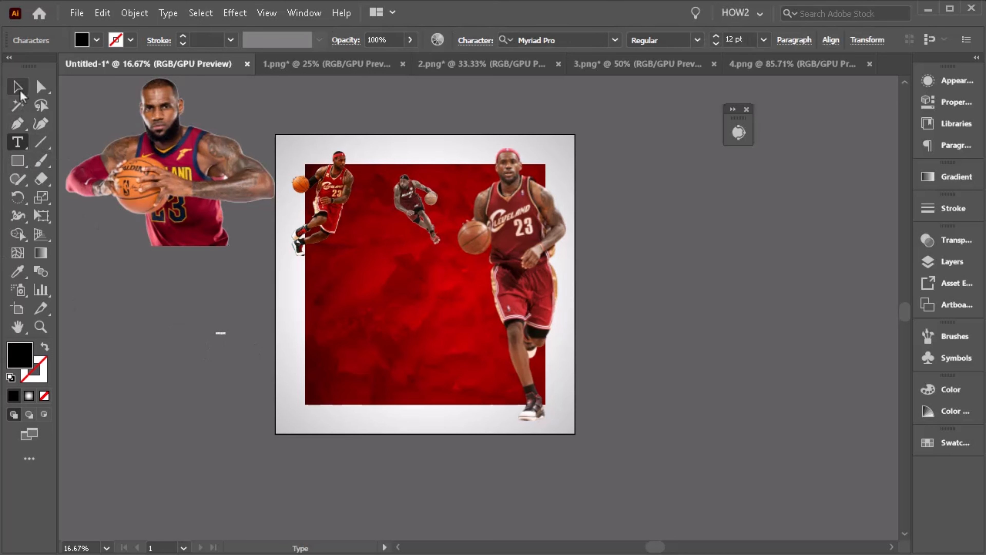
pyautogui.click(220, 332)
pyautogui.moveTo(228, 326); pyautogui.dragTo(397, 350)
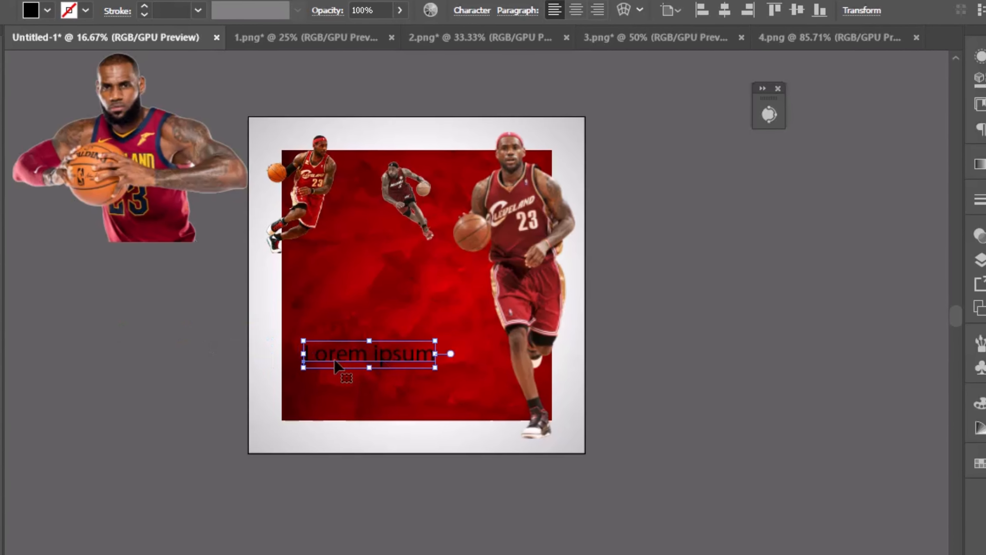
# - Set the text's fill color to white, FFFFFF
pyautogui.doubleClick(0, 361)
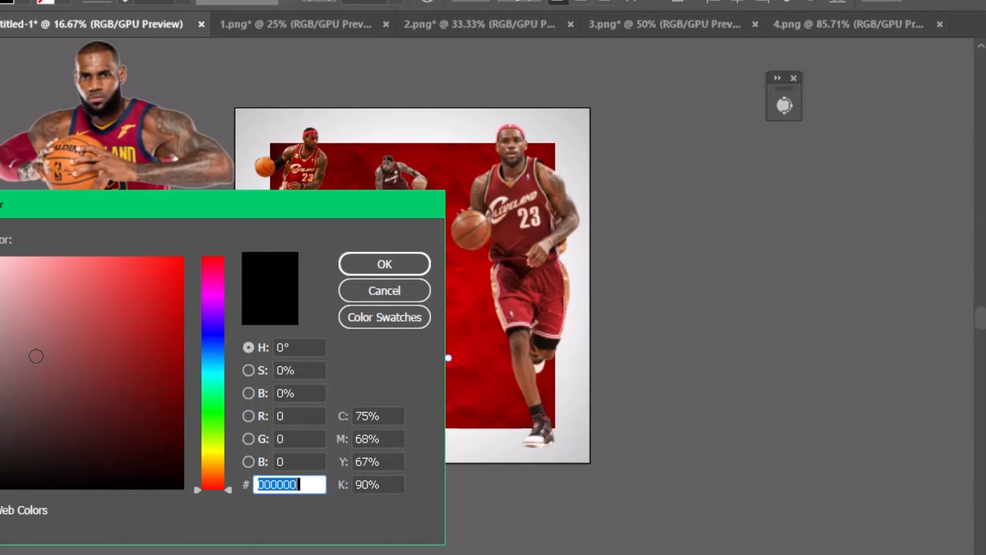
pyautogui.write('FFFFFF')
pyautogui.click(347, 266)
pyautogui.hotkey('ctrl', '=')
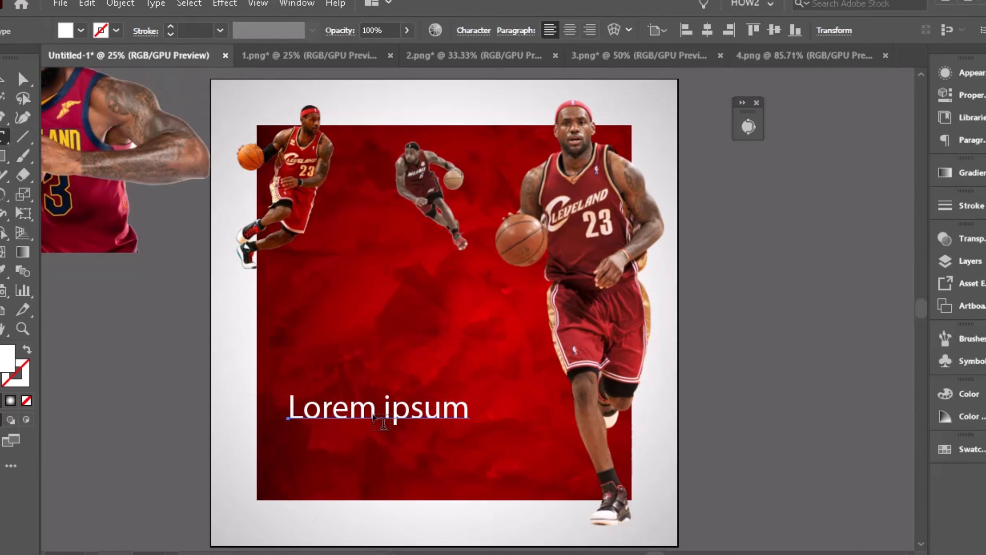
# - Replace the placeholder text with LEBRON and set a second text line beneath it to JAMES
pyautogui.moveTo(308, 412); pyautogui.dragTo(469, 409)
pyautogui.write('LEBRON')
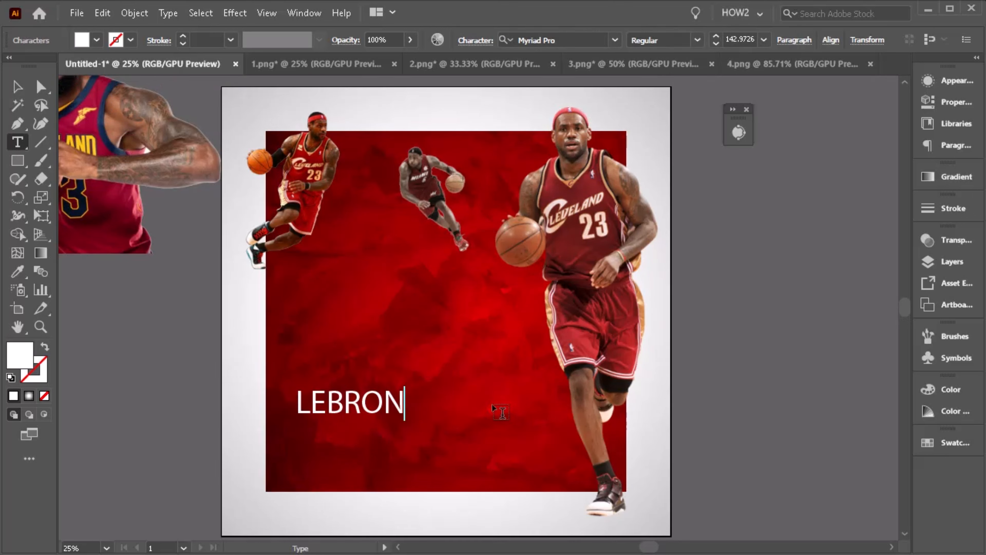
pyautogui.press('Escape')
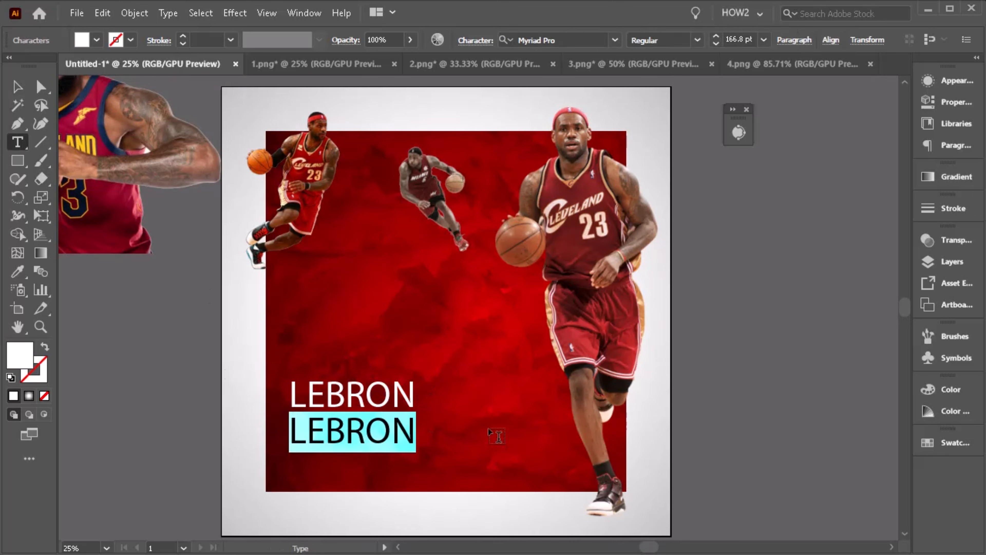
pyautogui.write('JAMES')
# - Set the LEBRON line's font to Mongolian Baiti
pyautogui.click(14, 92)
pyautogui.click(397, 394)
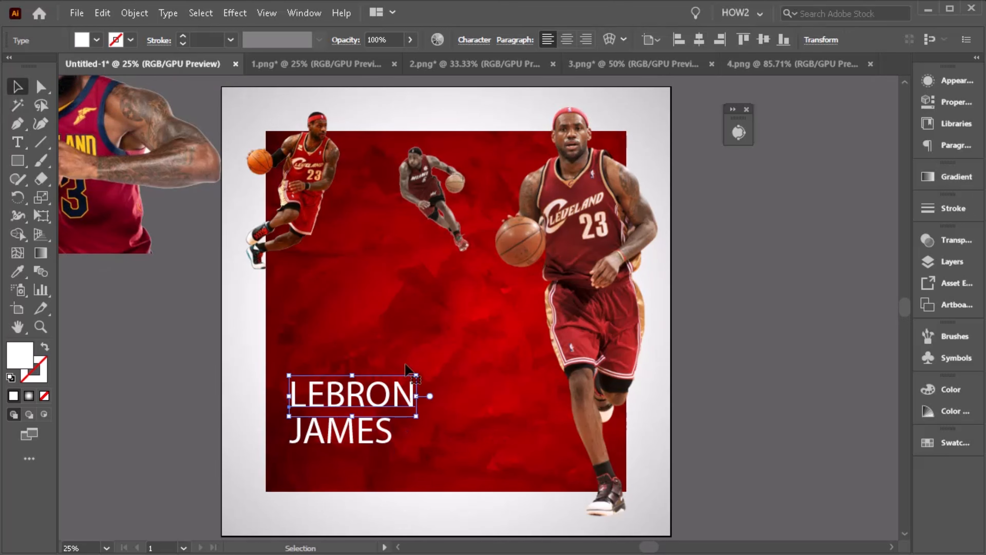
pyautogui.click(475, 40)
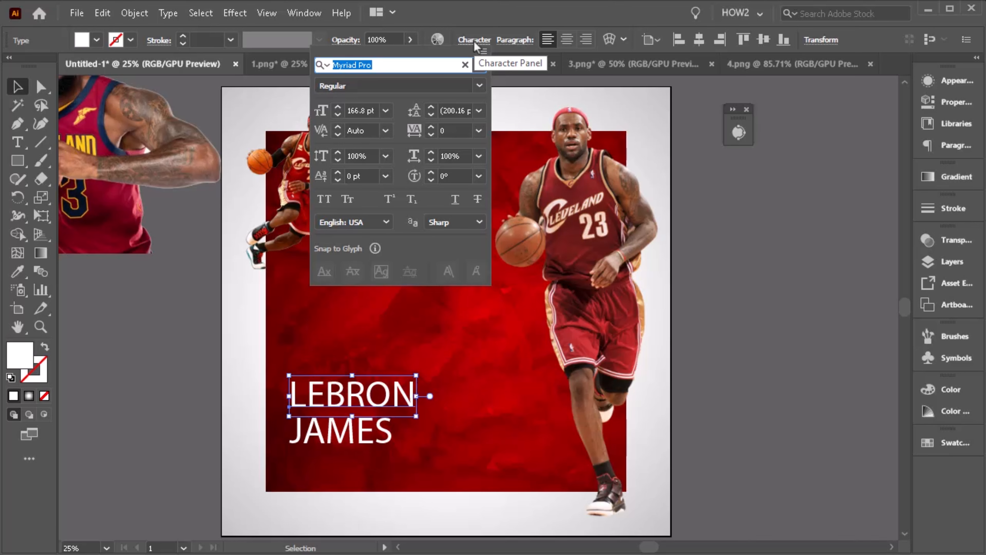
pyautogui.write('mongo')
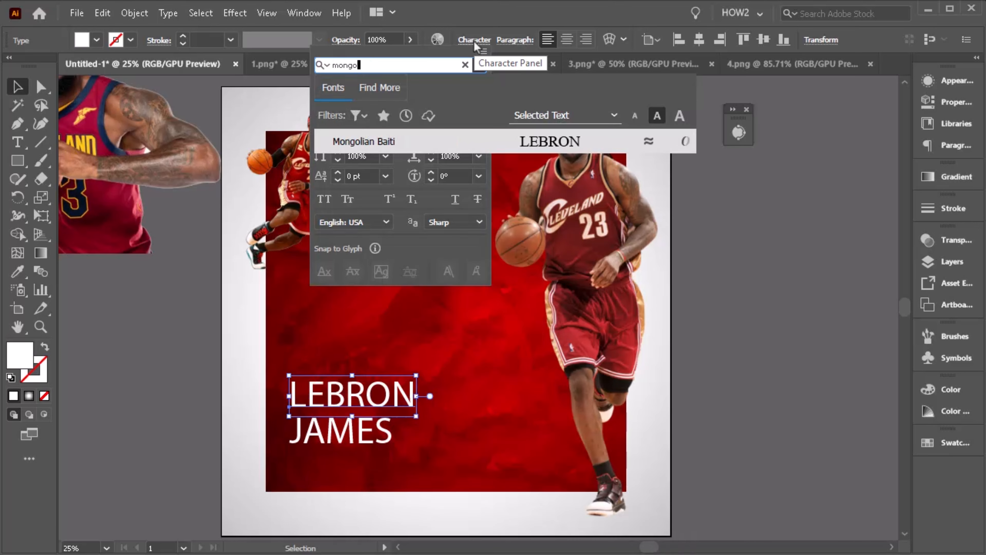
pyautogui.write('lian baiti')
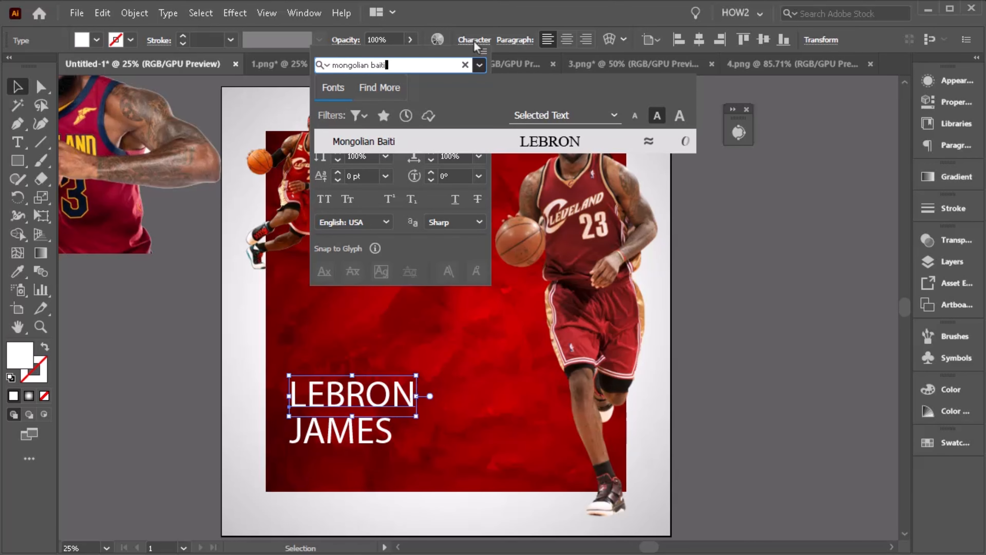
pyautogui.click(393, 140)
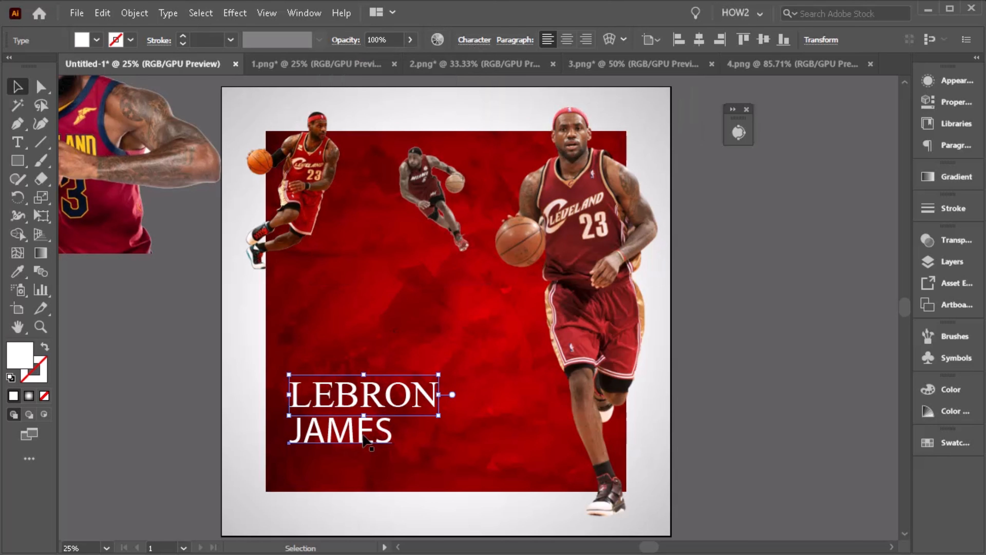
# - Set the JAMES line's font to MollySansNPERSONAL-Bold
pyautogui.click(327, 427)
pyautogui.click(17, 142)
pyautogui.click(470, 40)
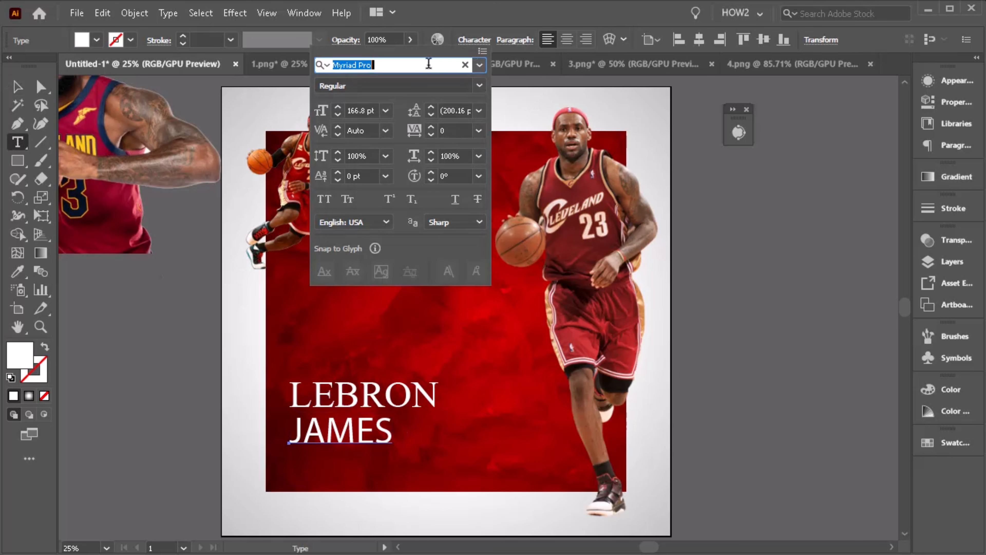
pyautogui.write('mollys')
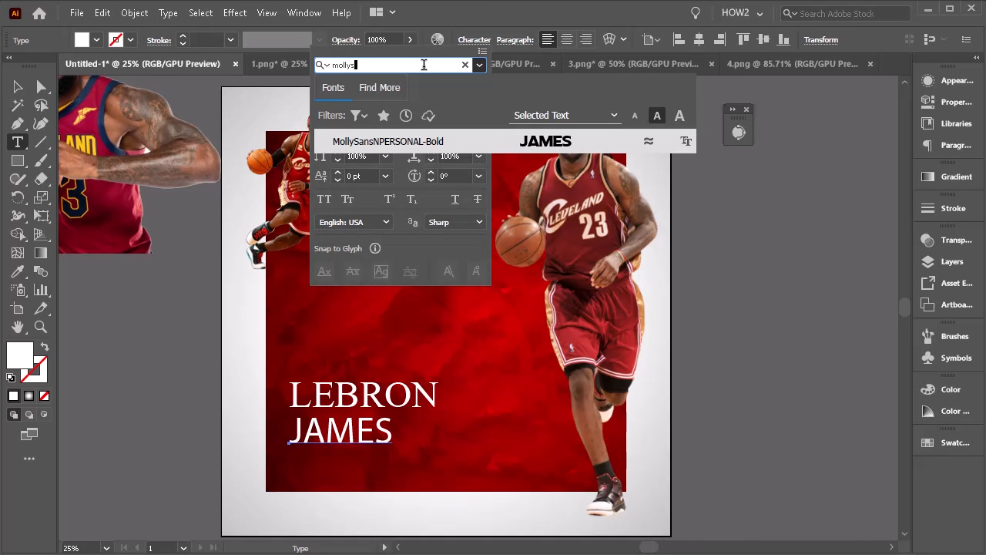
pyautogui.write('ans')
pyautogui.click(438, 141)
# - Nudge and resize the JAMES text so it lines up with the width of LEBRON above it
pyautogui.click(18, 86)
pyautogui.scroll(-3, 404, 361)
pyautogui.press('v')
pyautogui.moveTo(416, 381); pyautogui.dragTo(426, 383)
pyautogui.scroll(3, 398, 357)
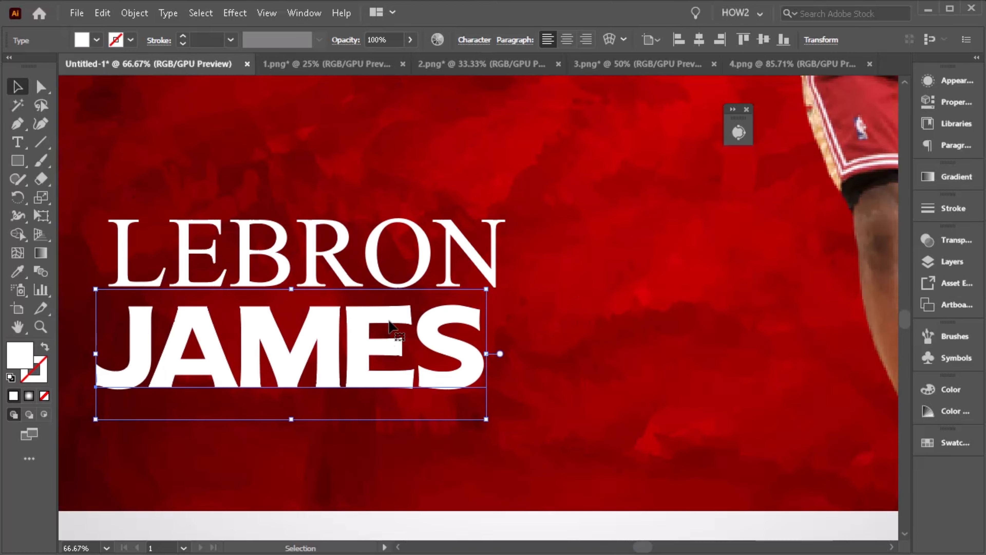
pyautogui.press('Right')
pyautogui.press('Right')
pyautogui.press('Right')
pyautogui.press('Right')
pyautogui.press('Right')
pyautogui.press('Right')
pyautogui.press('Right')
pyautogui.press('Right')
pyautogui.press('Right')
pyautogui.press('Right')
pyautogui.press('Right')
pyautogui.press('Right')
pyautogui.press('Right')
pyautogui.press('Right')
pyautogui.press('Right')
pyautogui.press('Right')
pyautogui.press('Right')
pyautogui.press('Right')
pyautogui.press('Right')
pyautogui.press('Right')
pyautogui.scroll(-2, 408, 324)
pyautogui.keyDown('shift'); pyautogui.click(419, 287); pyautogui.keyUp('shift')
pyautogui.moveTo(463, 260); pyautogui.dragTo(485, 247)
# - Duplicate the LEBRON text below JAMES and scale the copy down
pyautogui.moveTo(450, 290); pyautogui.dragTo(470, 395)
pyautogui.click(540, 280)
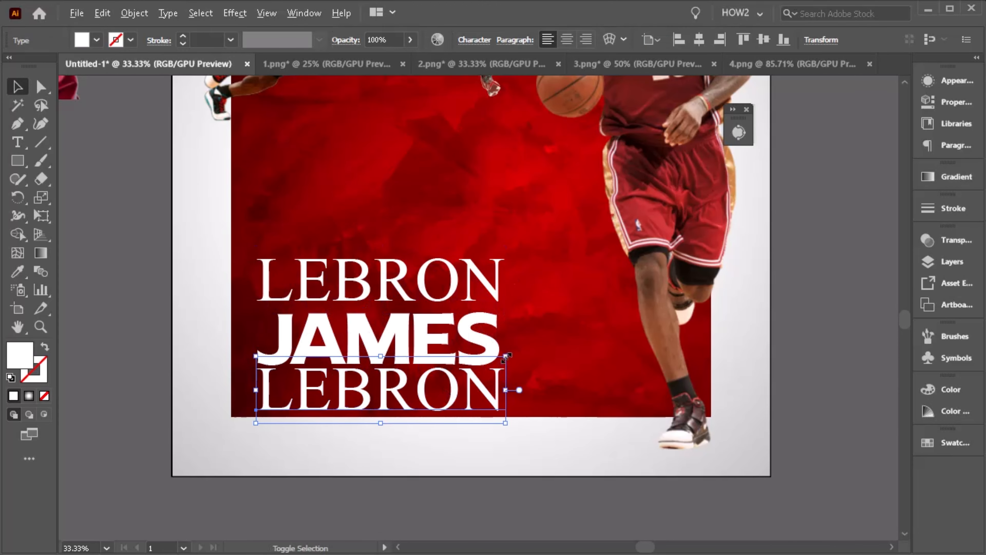
pyautogui.moveTo(507, 357); pyautogui.dragTo(468, 367)
# - Change the duplicated text to 38,387
pyautogui.press('t')
pyautogui.moveTo(305, 403); pyautogui.dragTo(450, 406)
pyautogui.write('38N')
pyautogui.press('Right')
pyautogui.press('BackSpace')
pyautogui.write(',3')
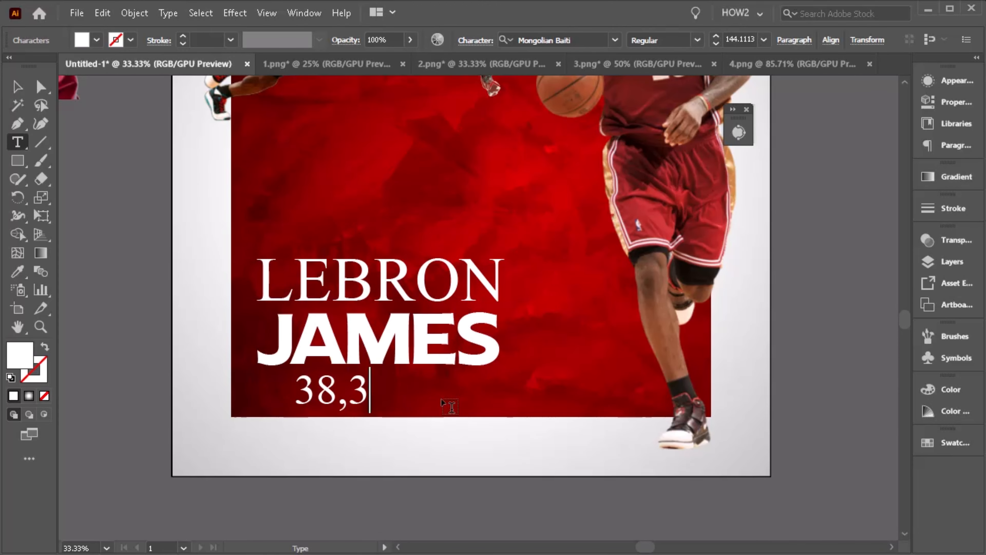
pyautogui.write('87')
pyautogui.press('Escape')
# - Set the 38,387 text's font to FSP DEMO - ngt Sns SmBld Regular
pyautogui.click(474, 40)
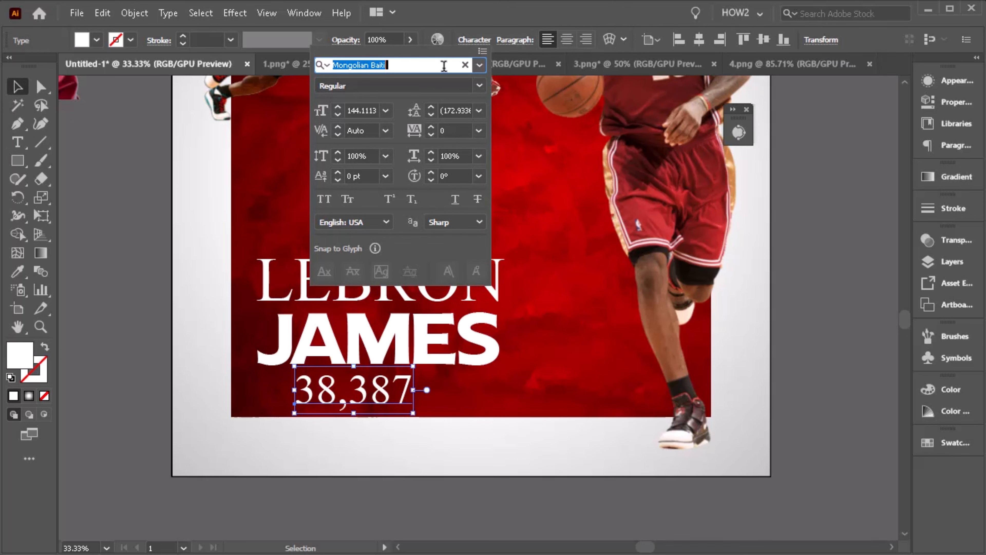
pyautogui.write('fsp demo ngt')
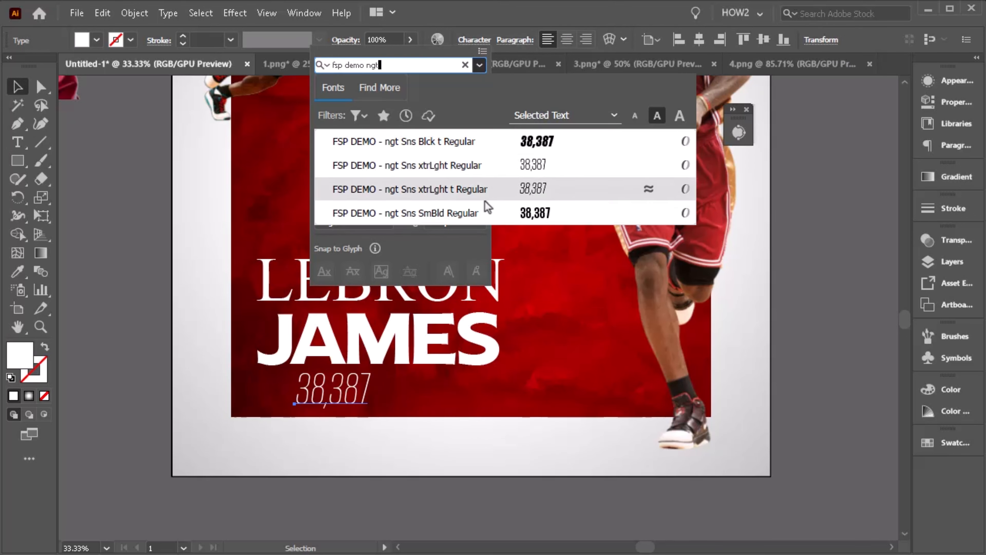
pyautogui.click(485, 212)
# - Set the number's tracking to 300 and centre it beneath JAMES
pyautogui.click(372, 395)
pyautogui.scroll(-1, 367, 391)
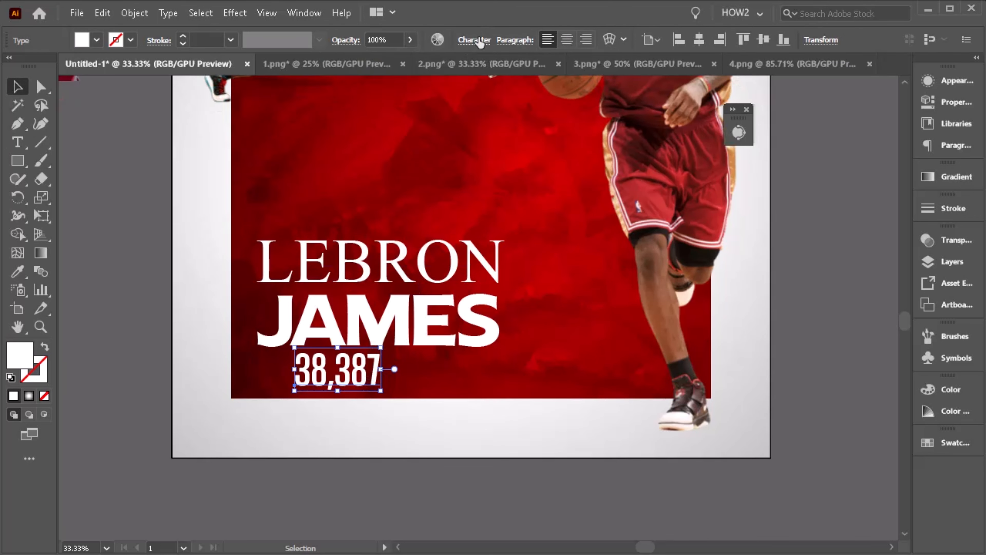
pyautogui.click(478, 40)
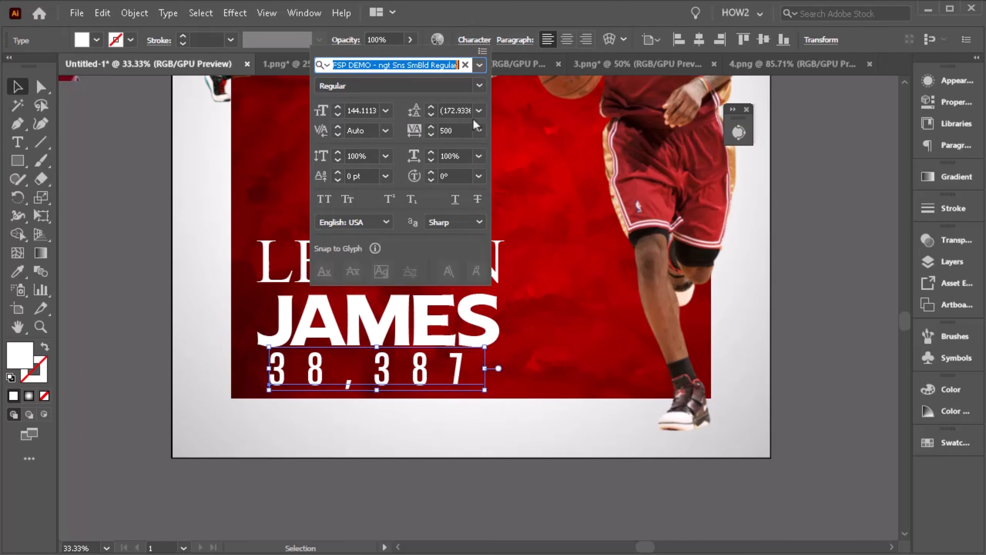
pyautogui.moveTo(468, 130); pyautogui.dragTo(389, 128)
pyautogui.write('300')
pyautogui.press('Return')
pyautogui.moveTo(399, 372); pyautogui.dragTo(425, 373)
# - Select all three text lines, copy them and paste the copy in back
pyautogui.click(421, 462)
pyautogui.scroll(-2, 419, 462)
pyautogui.scroll(1, 427, 420)
pyautogui.click(406, 417)
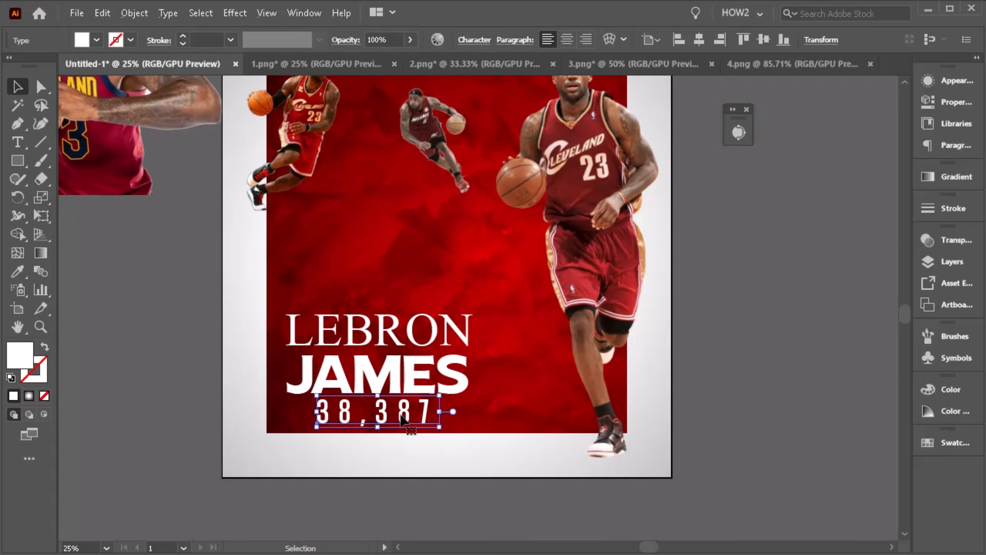
pyautogui.scroll(-4, 450, 421)
pyautogui.click(465, 426)
pyautogui.scroll(4, 447, 408)
pyautogui.click(409, 405)
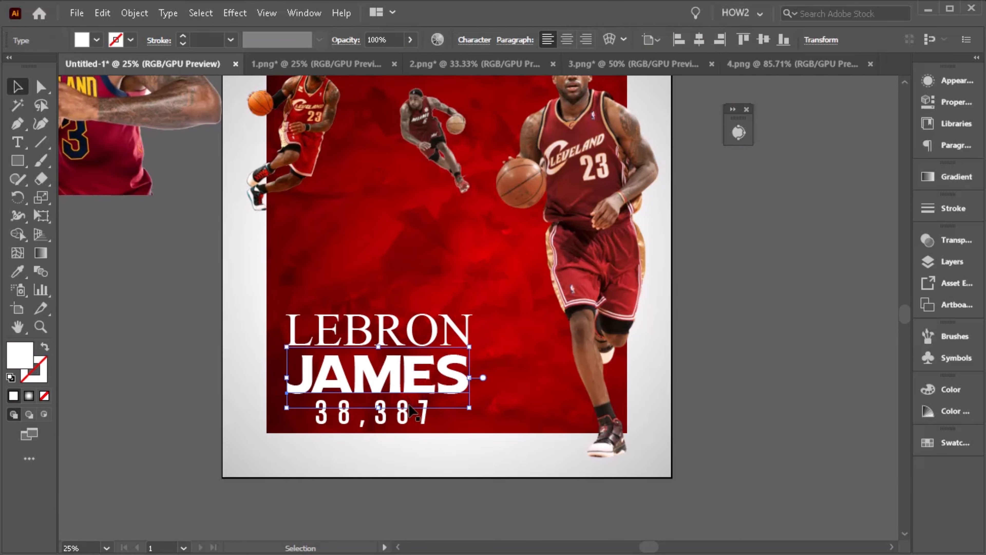
pyautogui.keyDown('shift'); pyautogui.click(412, 418); pyautogui.keyUp('shift')
pyautogui.keyDown('shift'); pyautogui.click(422, 334); pyautogui.keyUp('shift')
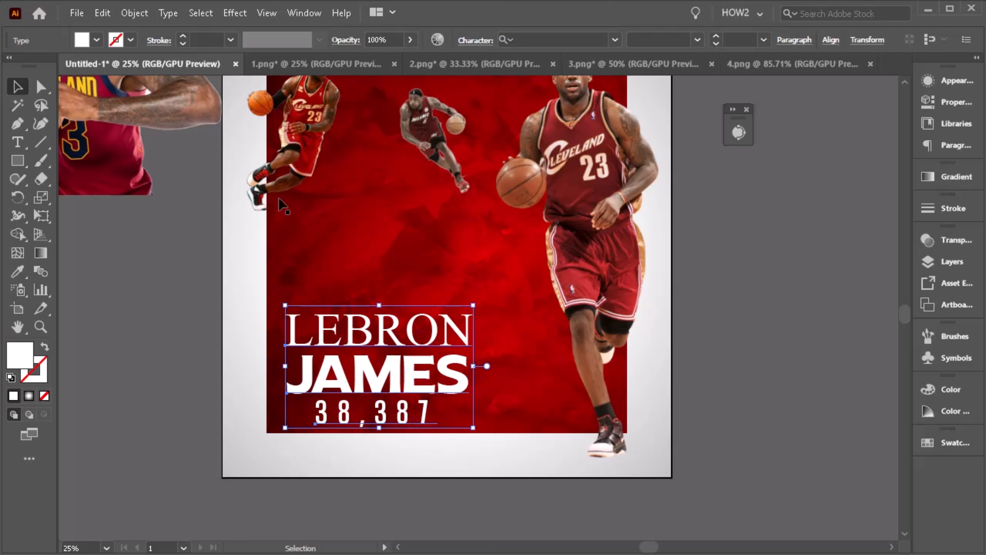
pyautogui.click(103, 13)
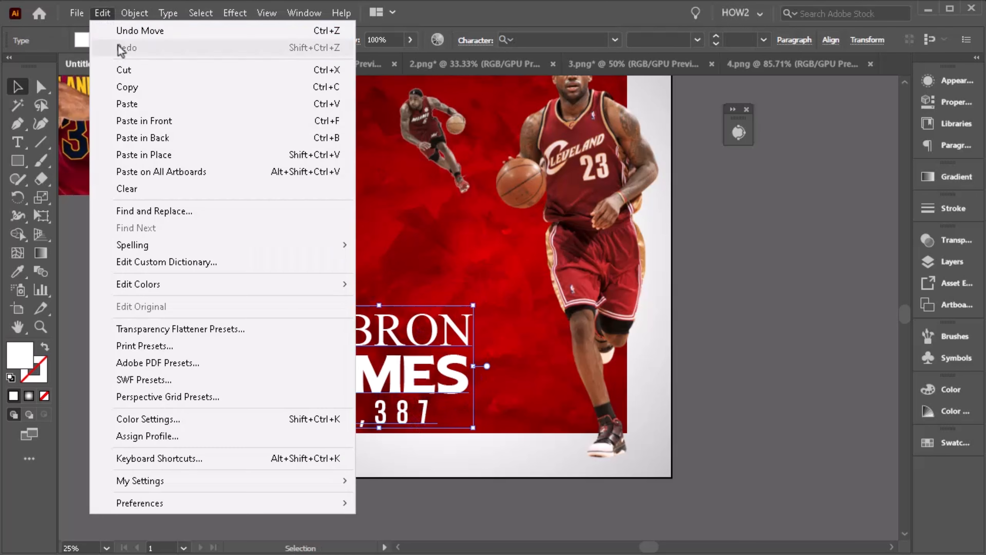
pyautogui.click(132, 87)
pyautogui.click(103, 14)
pyautogui.click(155, 138)
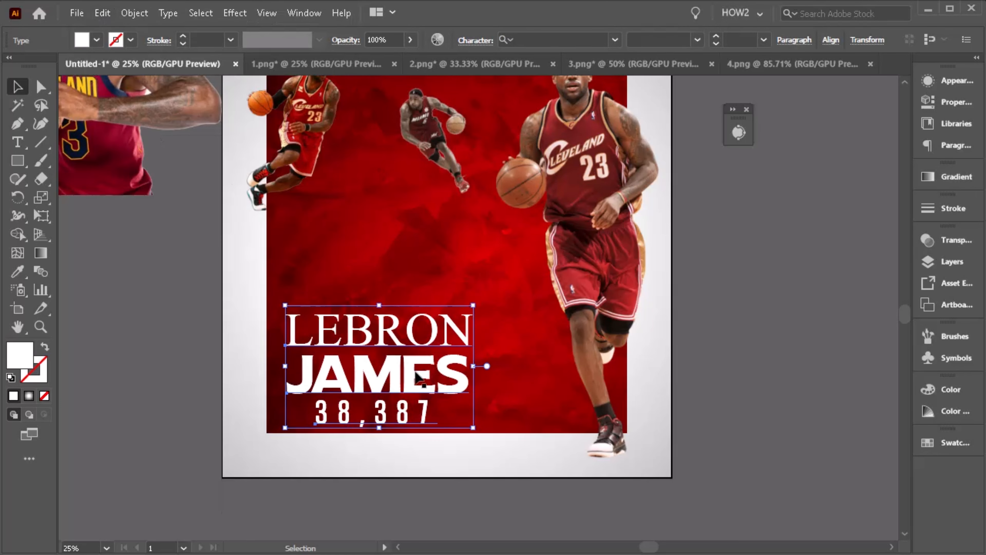
# - Apply a Gaussian Blur with a 13 pixel radius to the pasted-back text copy to create a glow
pyautogui.scroll(1, 419, 369)
pyautogui.click(224, 15)
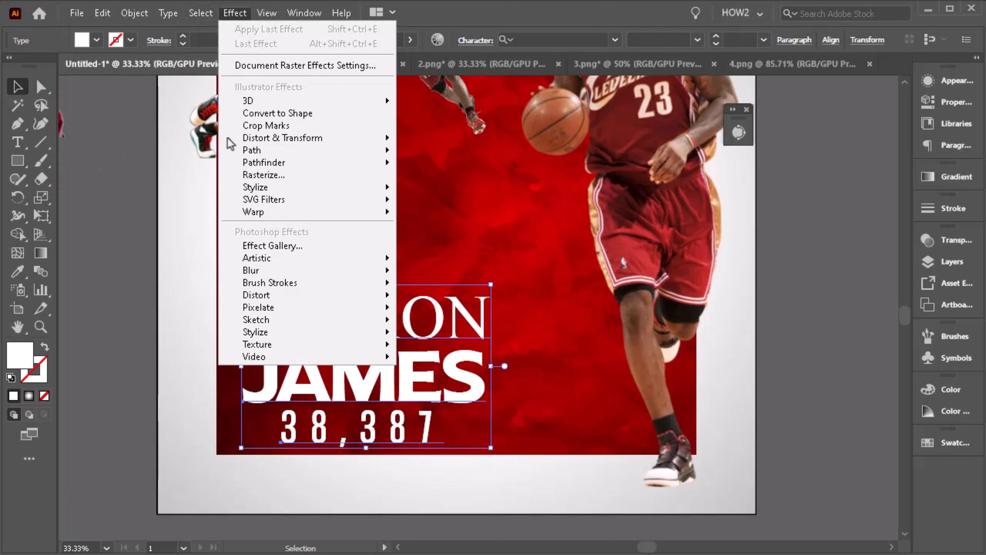
pyautogui.moveTo(386, 270)
pyautogui.click(481, 268)
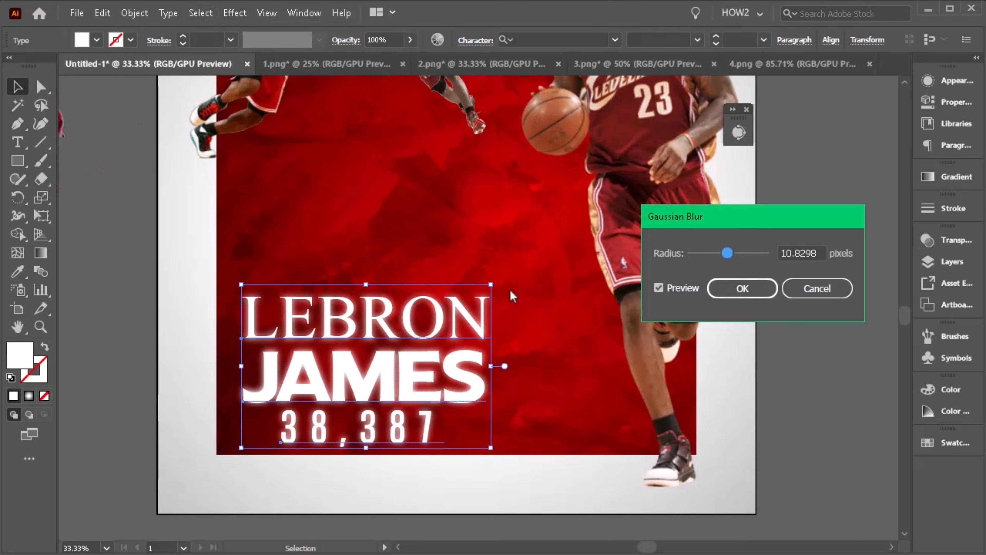
pyautogui.moveTo(728, 254); pyautogui.dragTo(728, 253)
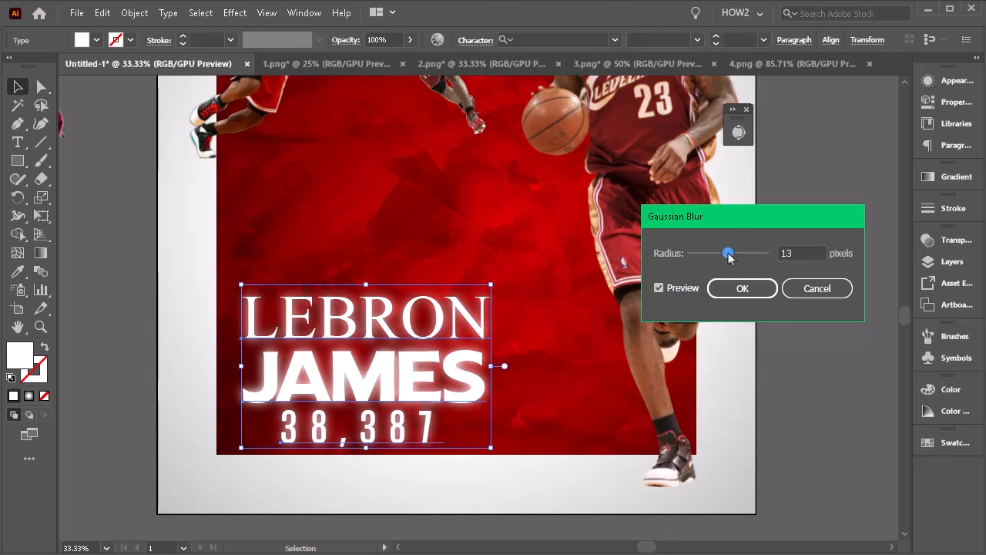
pyautogui.click(743, 288)
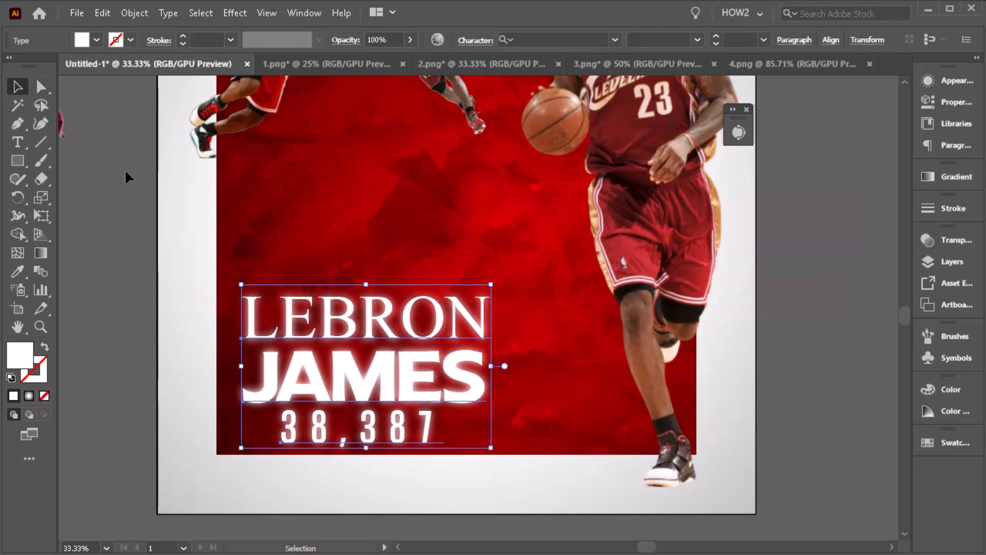
# - Add a Drop Shadow to the three front text lines with 3 px Y offset and 3 px blur, lowering the X offset
pyautogui.click(126, 172)
pyautogui.click(326, 330)
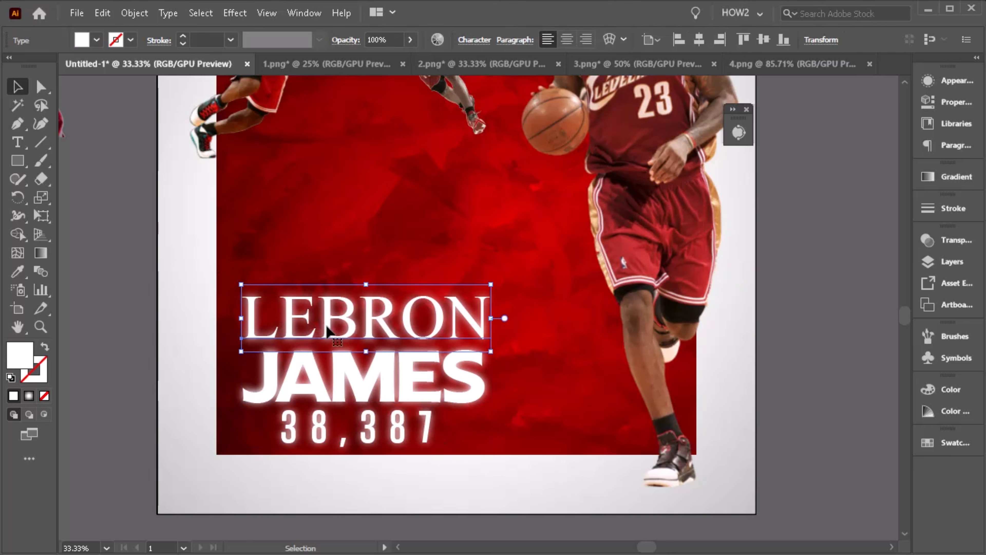
pyautogui.keyDown('shift'); pyautogui.click(345, 376); pyautogui.keyUp('shift')
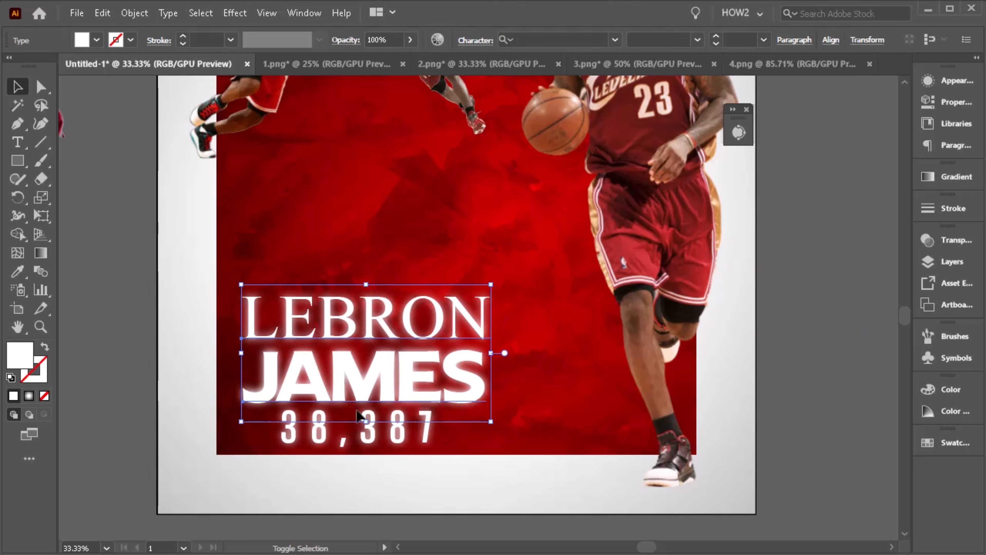
pyautogui.keyDown('shift'); pyautogui.click(373, 438); pyautogui.keyUp('shift')
pyautogui.click(224, 15)
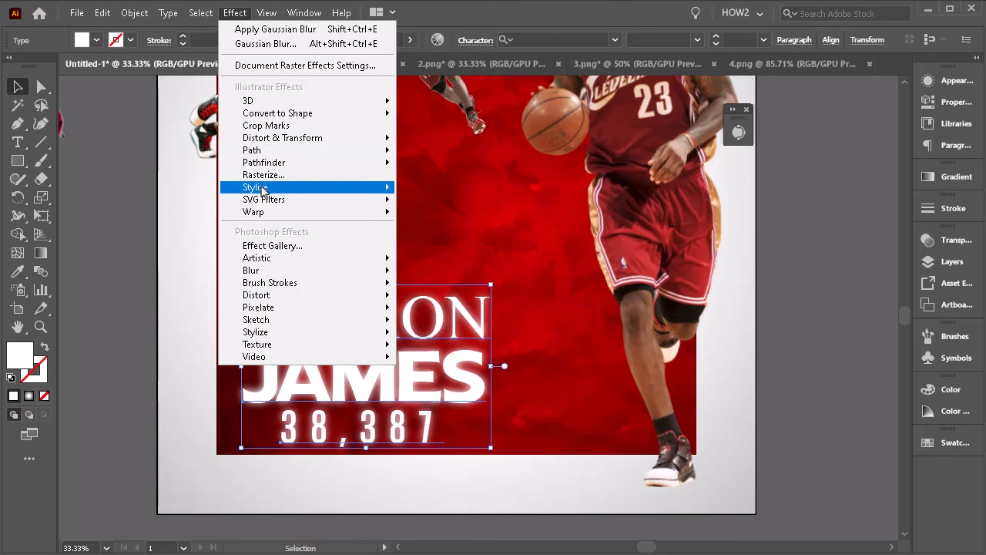
pyautogui.moveTo(261, 185)
pyautogui.click(443, 191)
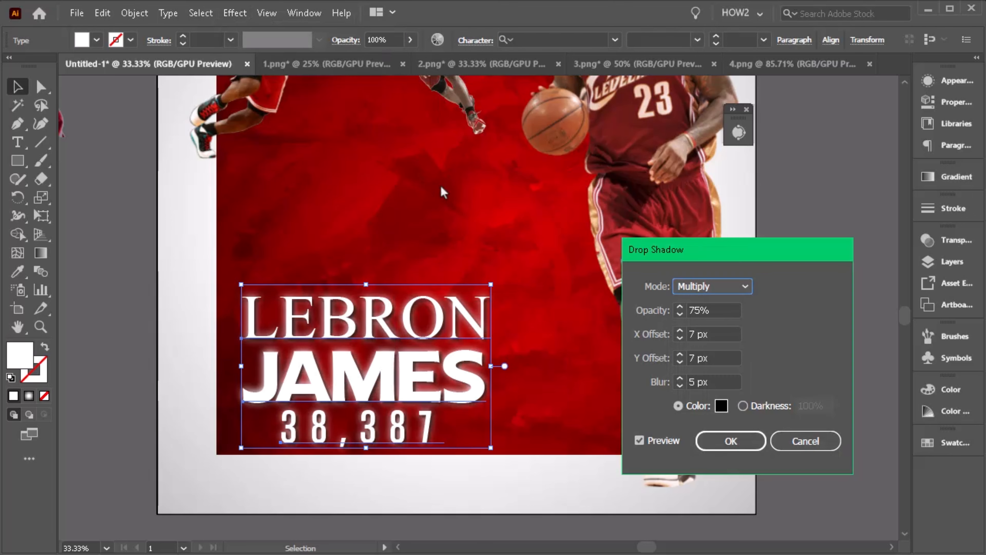
pyautogui.click(681, 385)
pyautogui.click(681, 385)
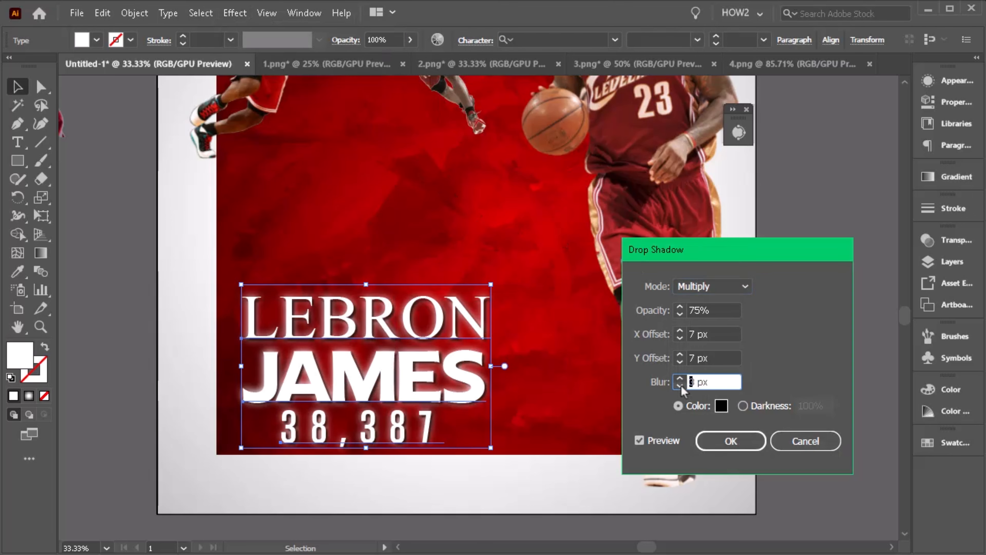
pyautogui.click(682, 360)
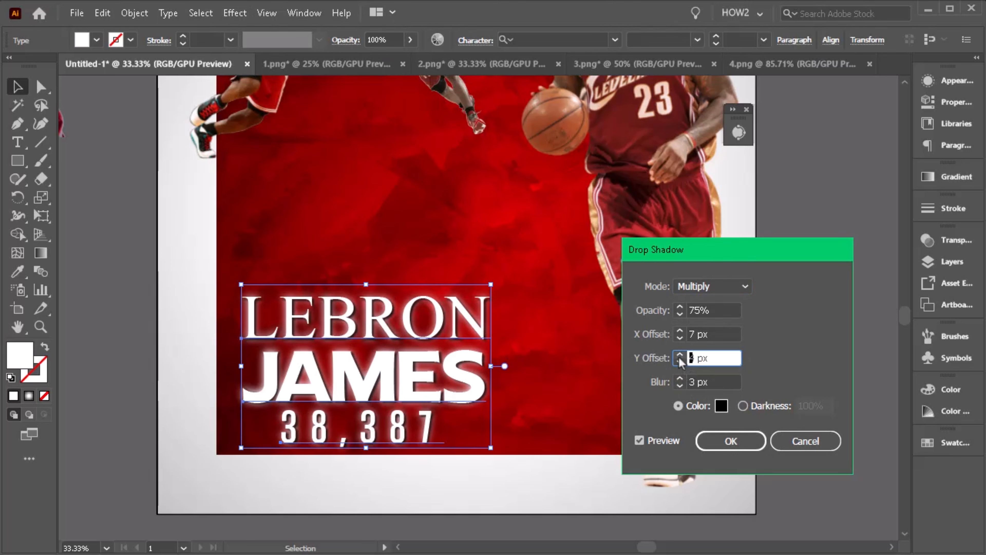
pyautogui.click(679, 337)
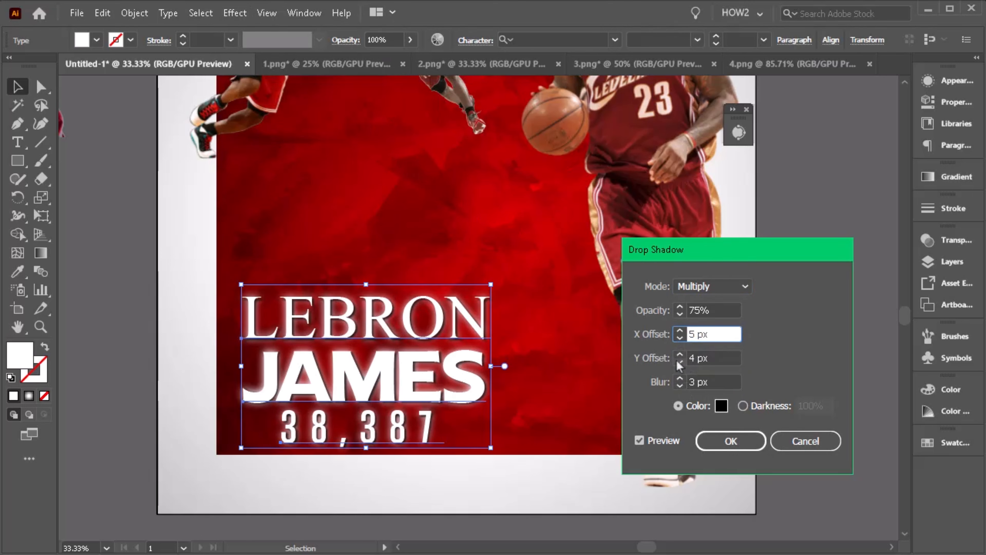
pyautogui.click(678, 362)
pyautogui.click(679, 338)
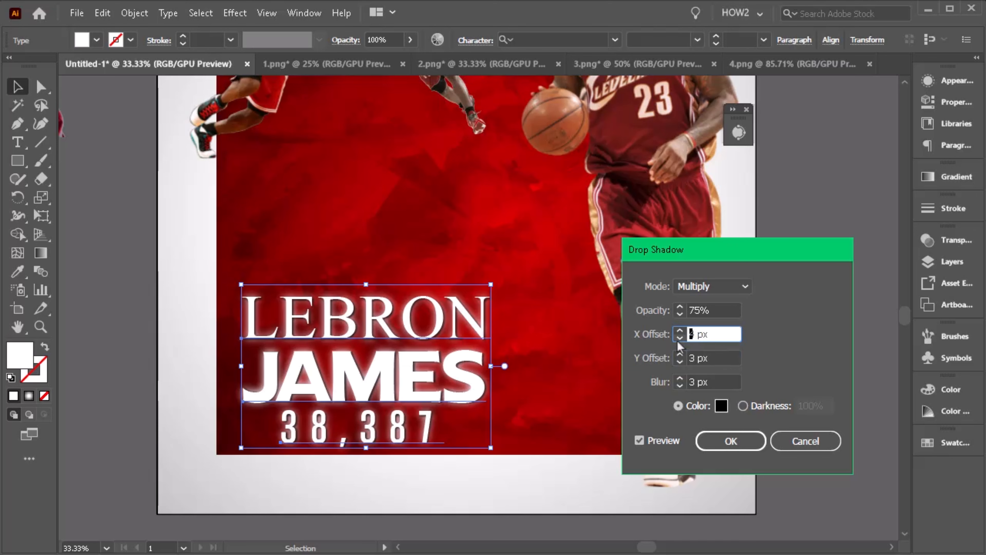
pyautogui.click(727, 439)
pyautogui.click(781, 389)
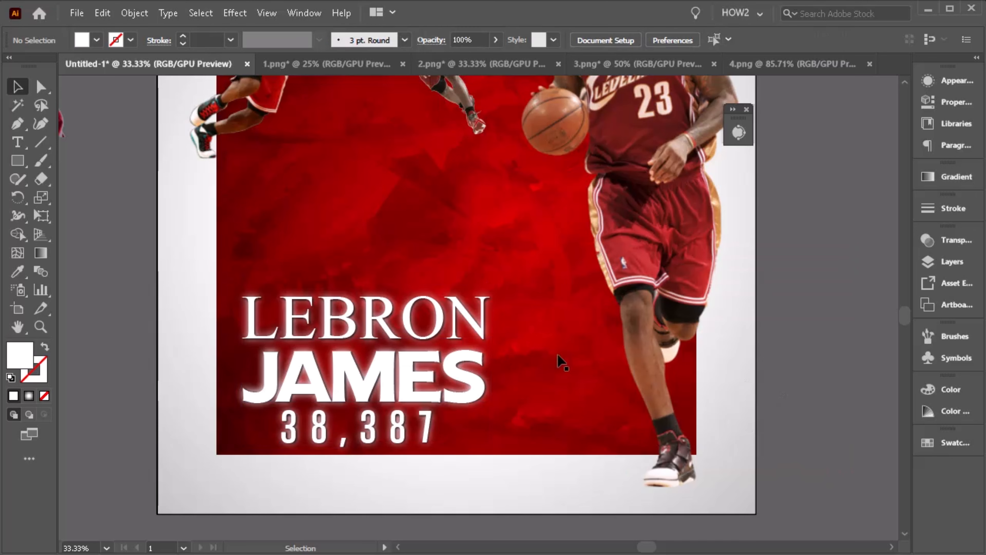
# - Rasterize the small top-left jumping LeBron image as Grayscale with a transparent background
pyautogui.scroll(-1, 454, 338)
pyautogui.scroll(1, 452, 346)
pyautogui.scroll(1, 427, 342)
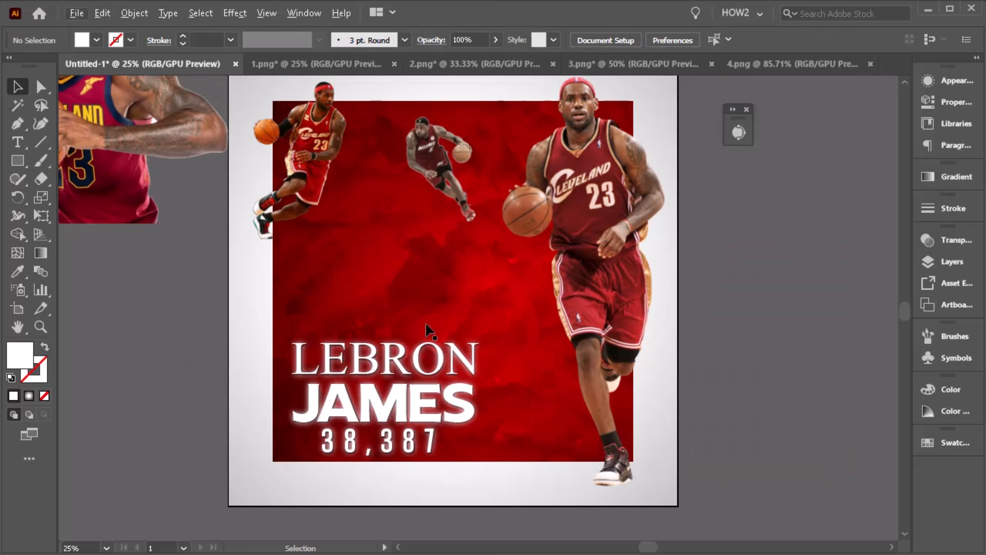
pyautogui.click(629, 235)
pyautogui.scroll(-1, 424, 235)
pyautogui.scroll(1, 588, 232)
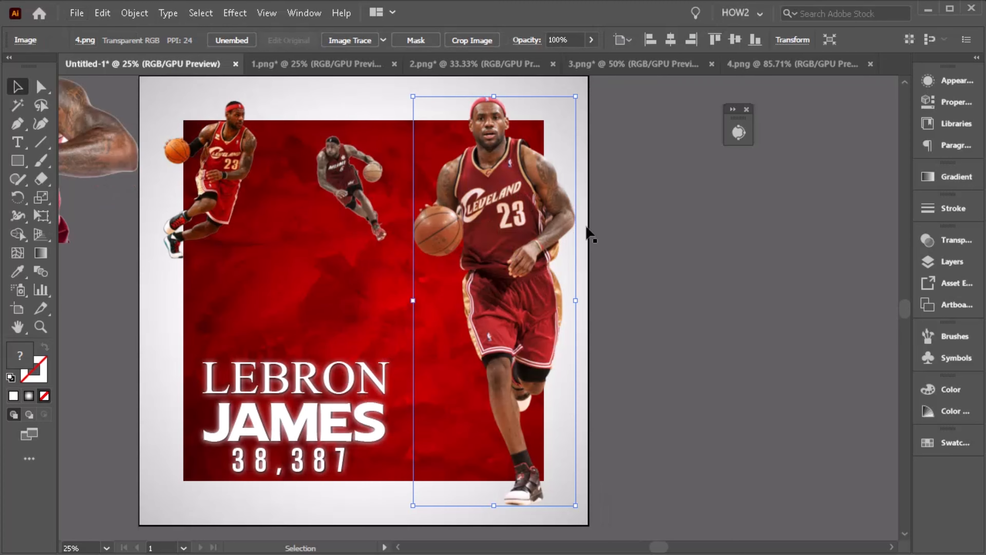
pyautogui.scroll(-1, 584, 233)
pyautogui.click(627, 245)
pyautogui.scroll(1, 327, 147)
pyautogui.click(355, 168)
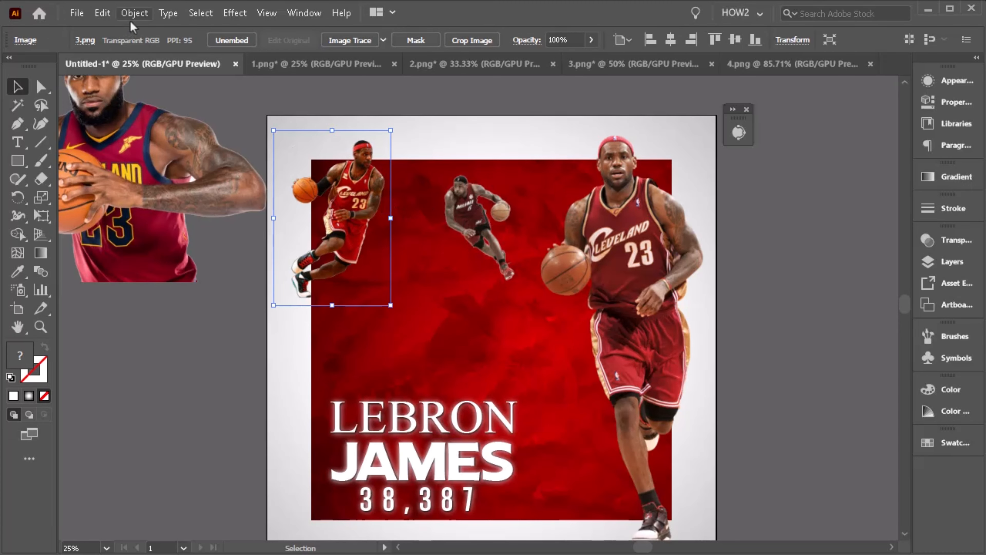
pyautogui.click(134, 14)
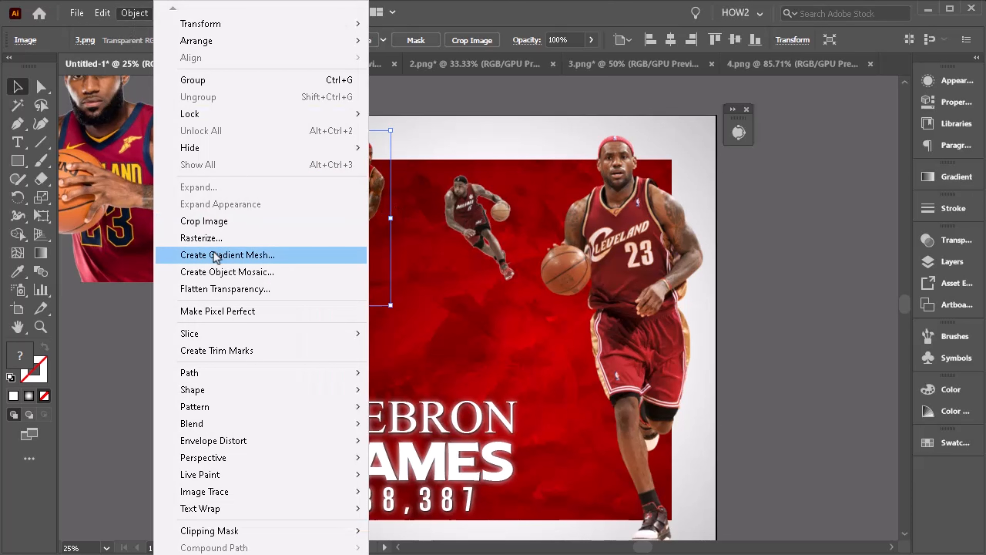
pyautogui.click(219, 239)
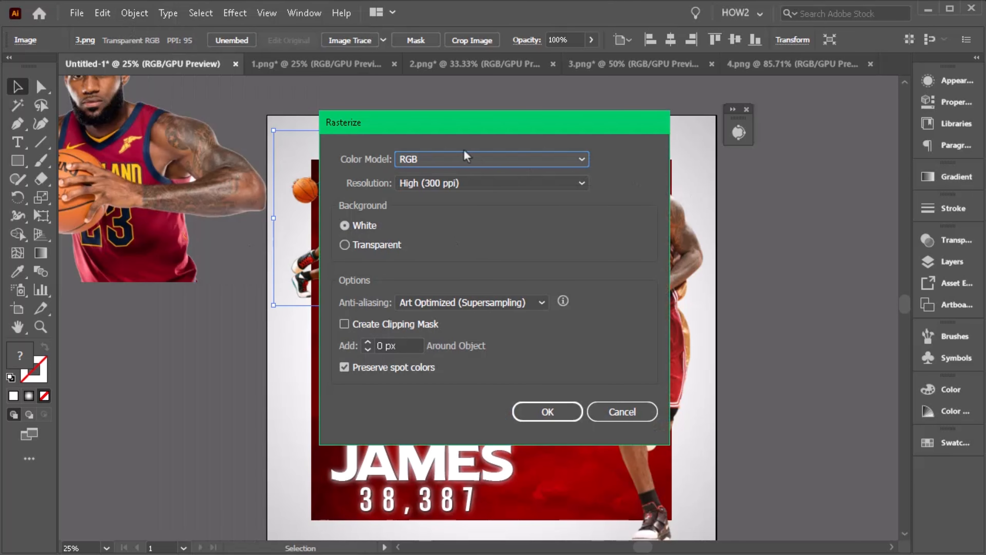
pyautogui.click(466, 156)
pyautogui.click(420, 197)
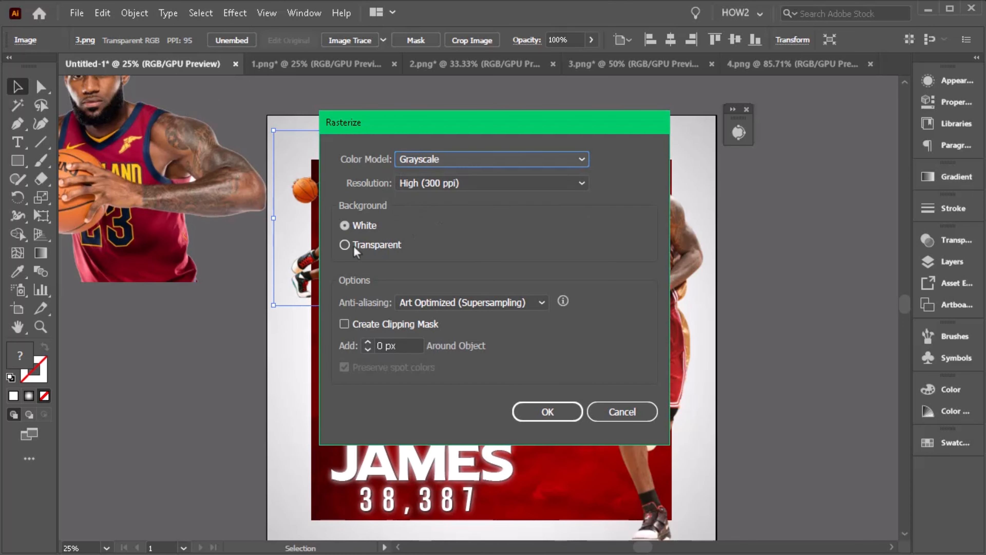
pyautogui.click(344, 245)
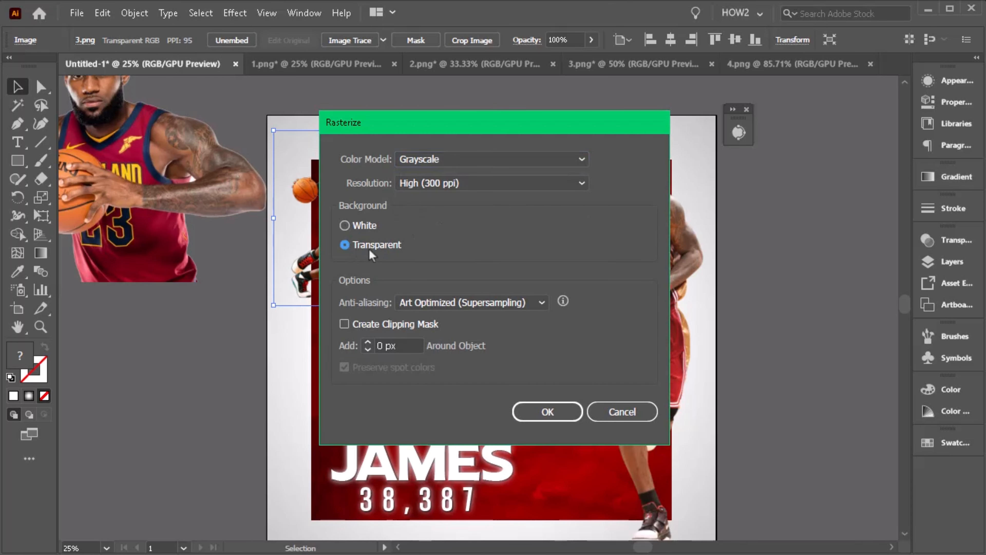
pyautogui.click(560, 413)
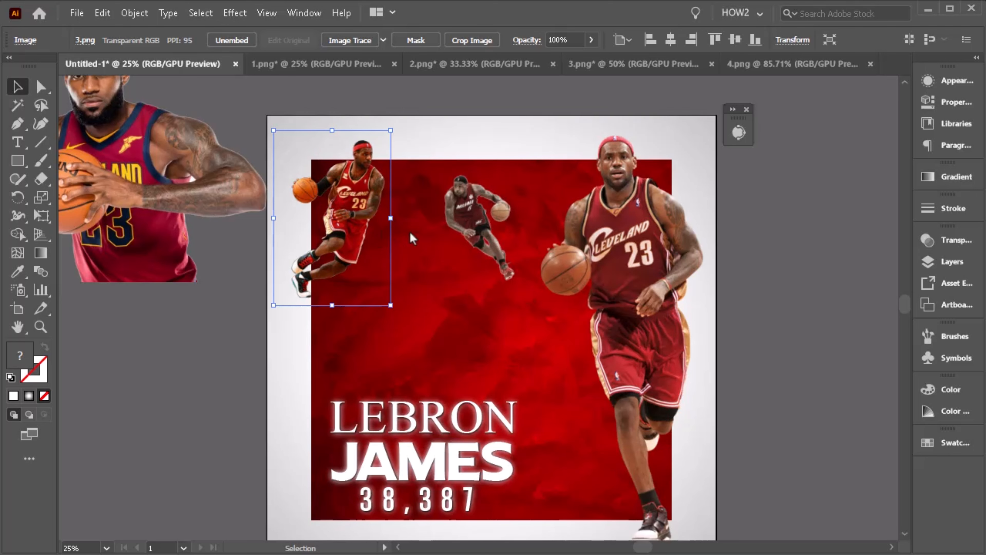
# - Rotate the small middle LeBron image slightly and rasterize it to grayscale with a transparent background
pyautogui.moveTo(393, 132); pyautogui.dragTo(402, 134)
pyautogui.click(486, 212)
pyautogui.moveTo(537, 185)
pyautogui.mouseDown()
pyautogui.moveTo(555, 169)
pyautogui.moveTo(548, 175)
pyautogui.mouseUp()
pyautogui.moveTo(476, 200); pyautogui.dragTo(470, 200)
pyautogui.click(125, 14)
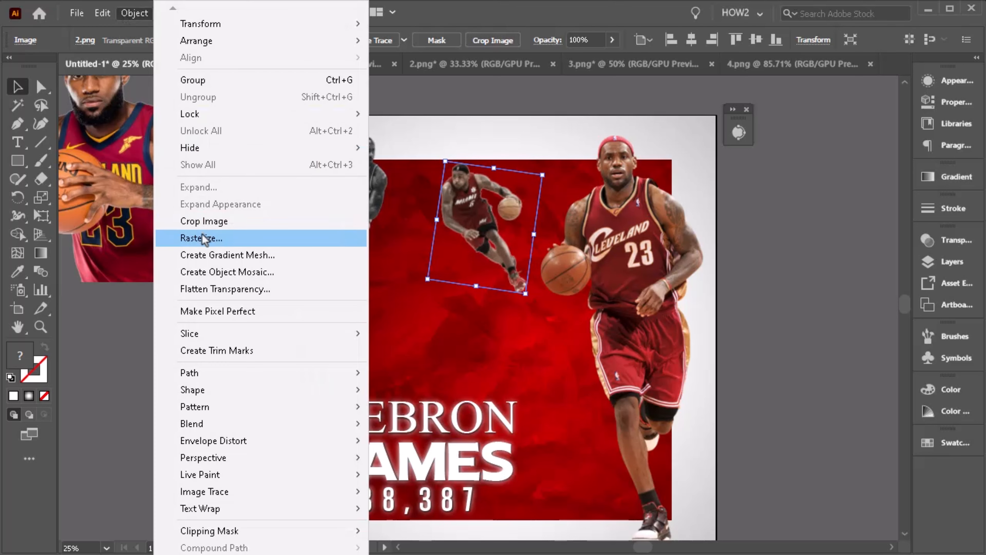
pyautogui.click(202, 239)
pyautogui.click(559, 408)
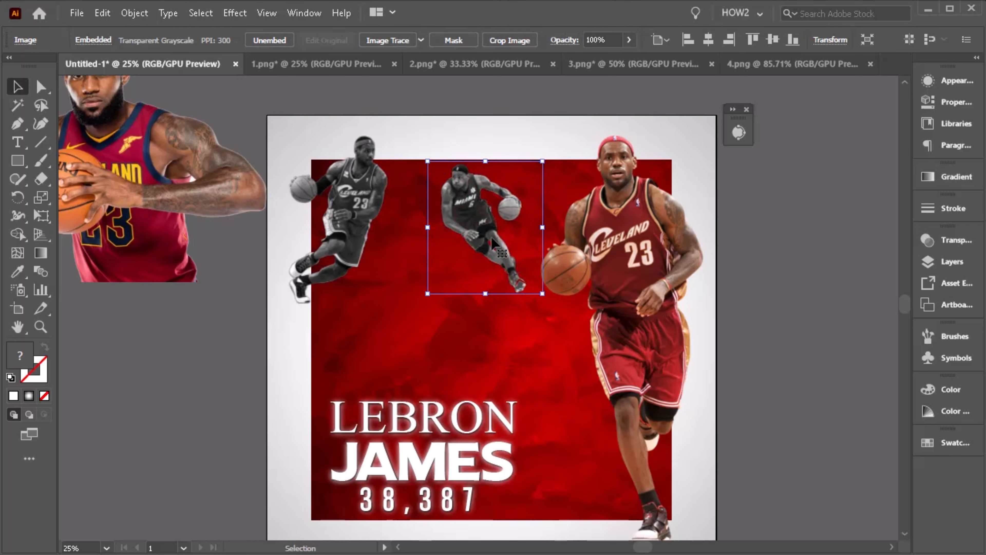
# - Move the front-facing LeBron image onto the poster above the name, scaling it down to fit
pyautogui.click(260, 295)
pyautogui.scroll(1, 261, 276)
pyautogui.scroll(-1, 261, 274)
pyautogui.moveTo(221, 245); pyautogui.dragTo(379, 325)
pyautogui.moveTo(461, 198); pyautogui.dragTo(436, 216)
pyautogui.moveTo(365, 279); pyautogui.dragTo(407, 297)
pyautogui.moveTo(478, 235); pyautogui.dragTo(469, 240)
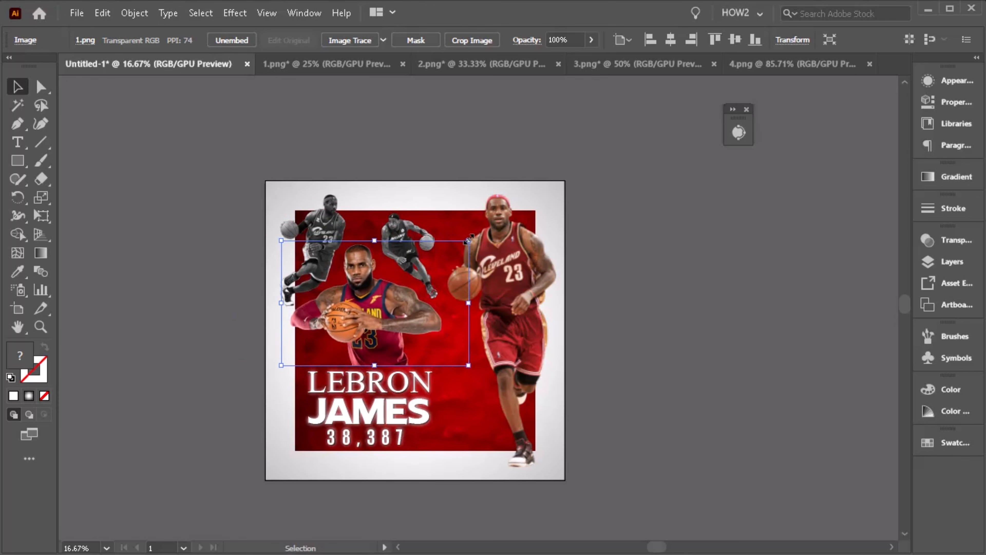
pyautogui.moveTo(383, 313); pyautogui.dragTo(381, 320)
pyautogui.moveTo(467, 248); pyautogui.dragTo(458, 254)
pyautogui.scroll(2, 382, 321)
pyautogui.scroll(-2, 384, 318)
pyautogui.moveTo(414, 298); pyautogui.dragTo(414, 300)
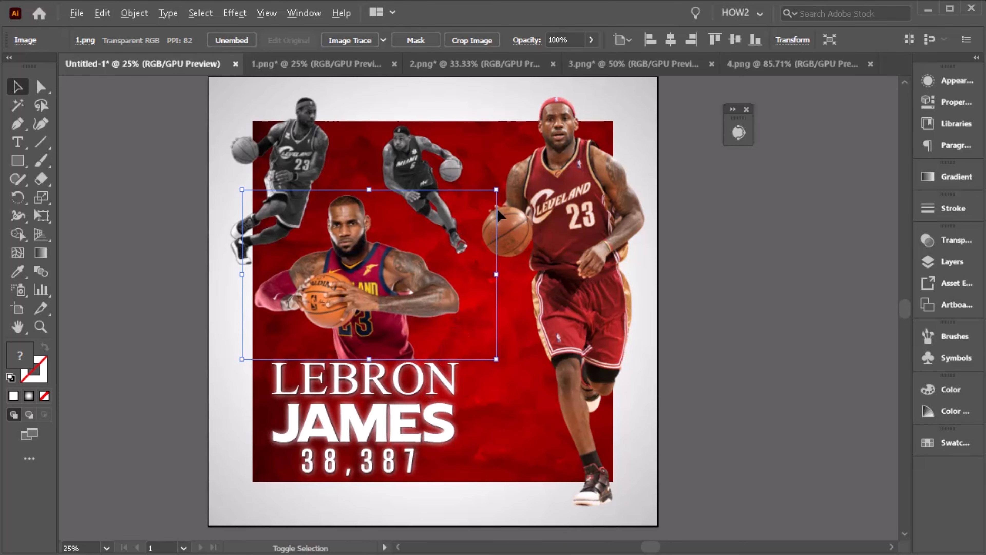
pyautogui.moveTo(497, 190); pyautogui.dragTo(490, 194)
pyautogui.moveTo(396, 299); pyautogui.dragTo(396, 306)
# - Reposition and resize the two grayscale images and the centre image around the poster's upper area
pyautogui.click(175, 307)
pyautogui.scroll(1, 175, 307)
pyautogui.moveTo(421, 198); pyautogui.dragTo(426, 208)
pyautogui.moveTo(489, 151); pyautogui.dragTo(494, 146)
pyautogui.click(292, 186)
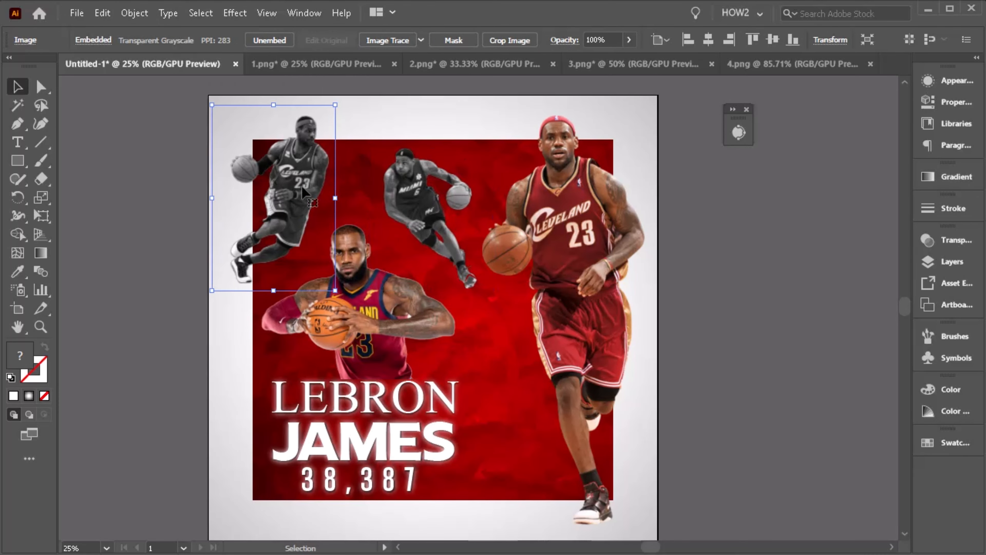
pyautogui.moveTo(335, 106); pyautogui.dragTo(337, 103)
pyautogui.scroll(1, 178, 217)
pyautogui.click(178, 218)
pyautogui.moveTo(440, 310); pyautogui.dragTo(372, 314)
# - Duplicate the large right LeBron image and adjust its color balance, Red and Green to -100 and Blue lowered, turning it black
pyautogui.click(538, 225)
pyautogui.moveTo(530, 229); pyautogui.dragTo(628, 234)
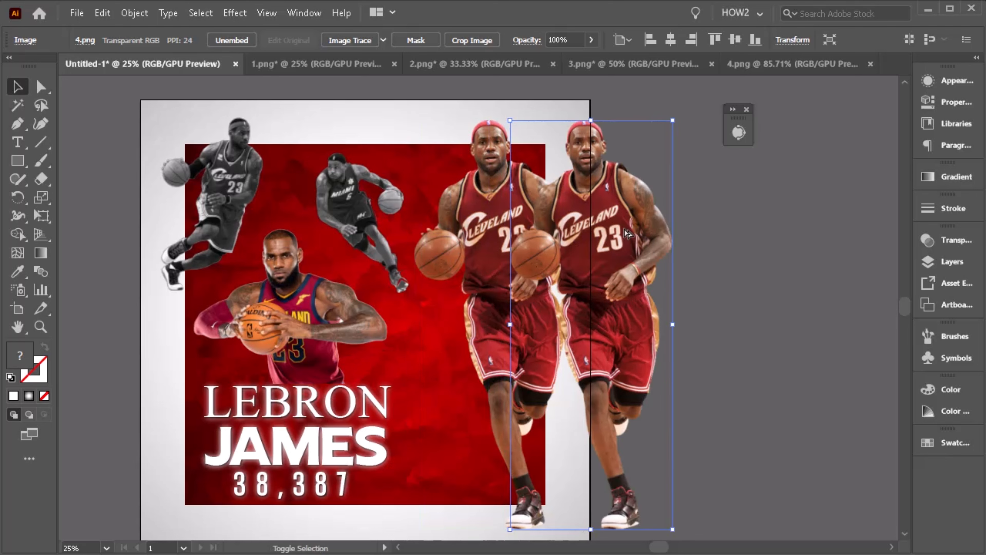
pyautogui.click(102, 13)
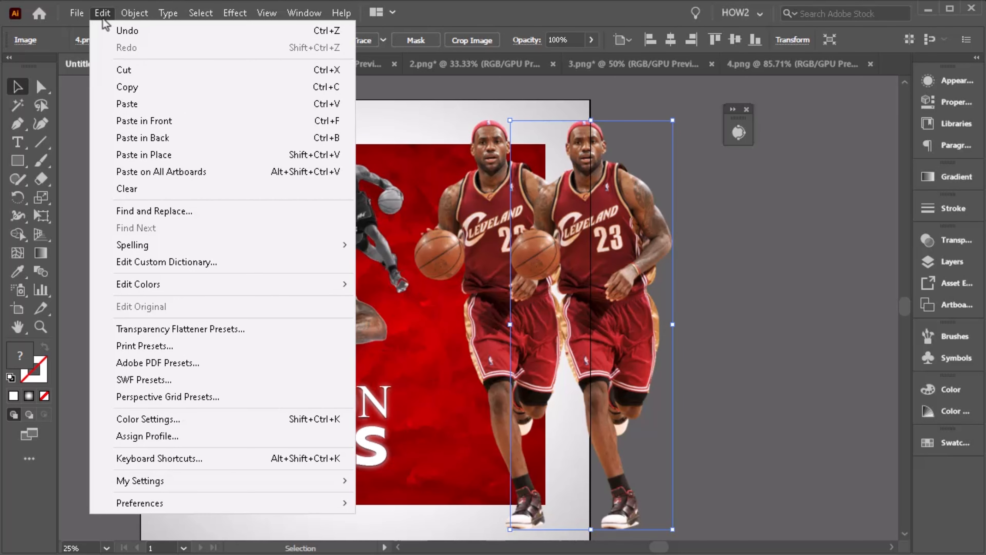
pyautogui.moveTo(220, 282)
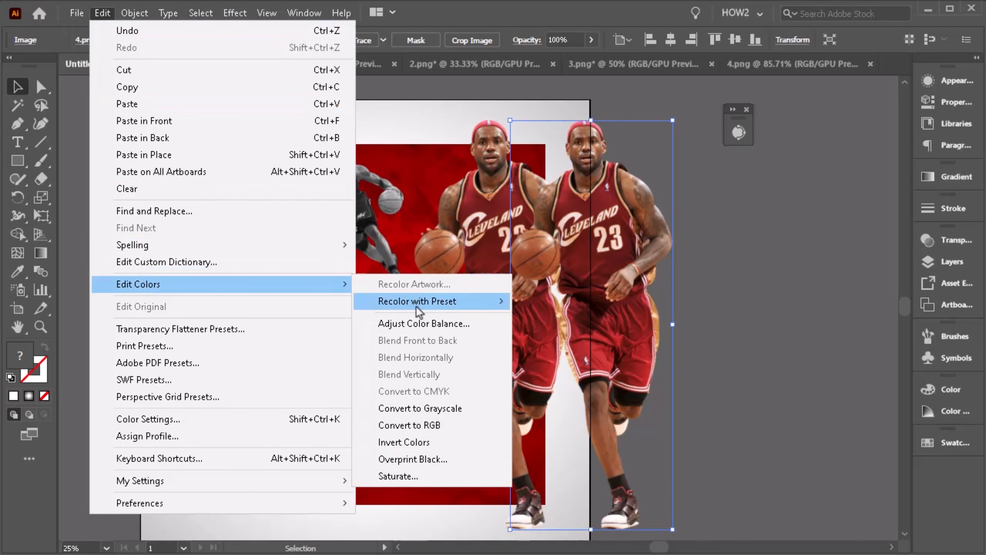
pyautogui.click(410, 323)
pyautogui.moveTo(491, 267); pyautogui.dragTo(758, 212)
pyautogui.click(570, 454)
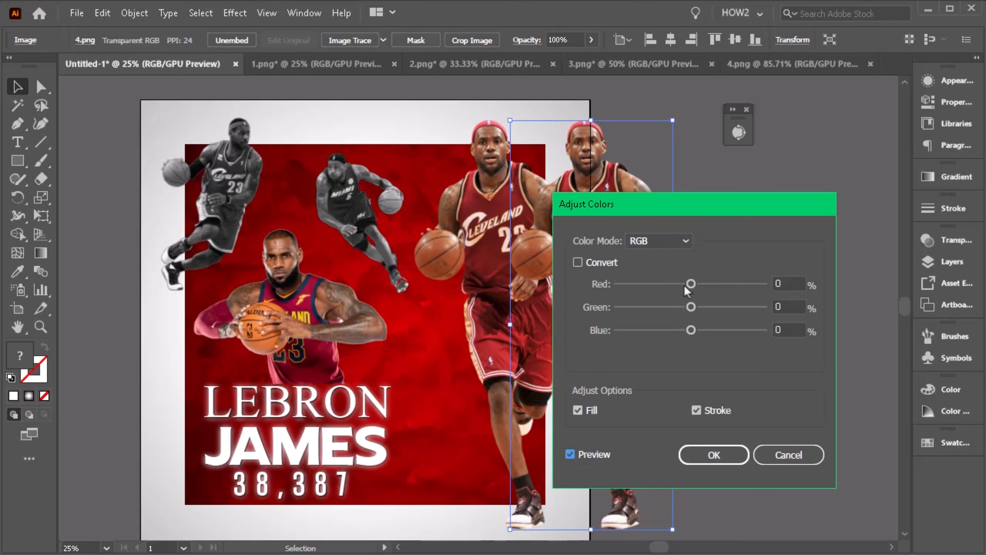
pyautogui.moveTo(691, 283); pyautogui.dragTo(618, 283)
pyautogui.moveTo(691, 307); pyautogui.dragTo(618, 307)
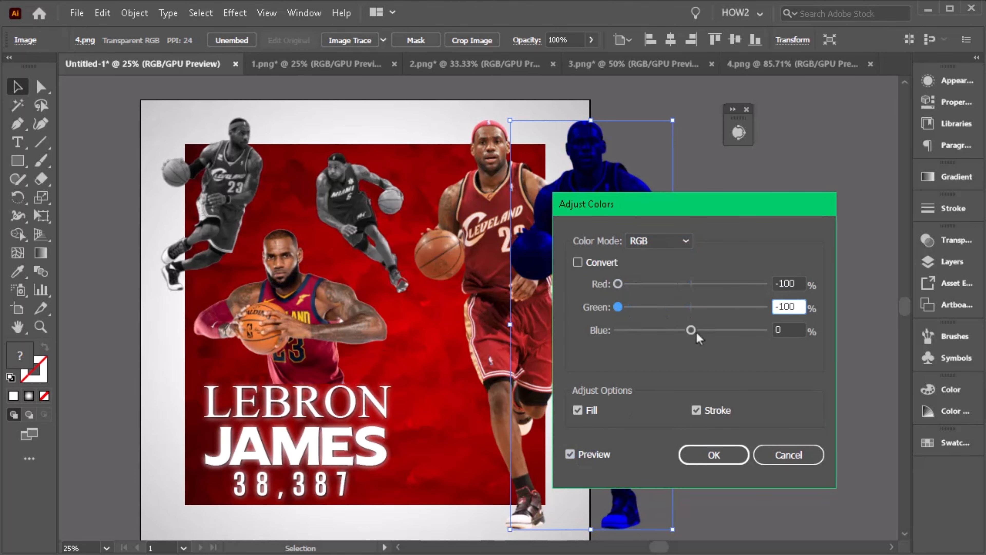
pyautogui.moveTo(691, 330); pyautogui.dragTo(670, 330)
pyautogui.click(717, 455)
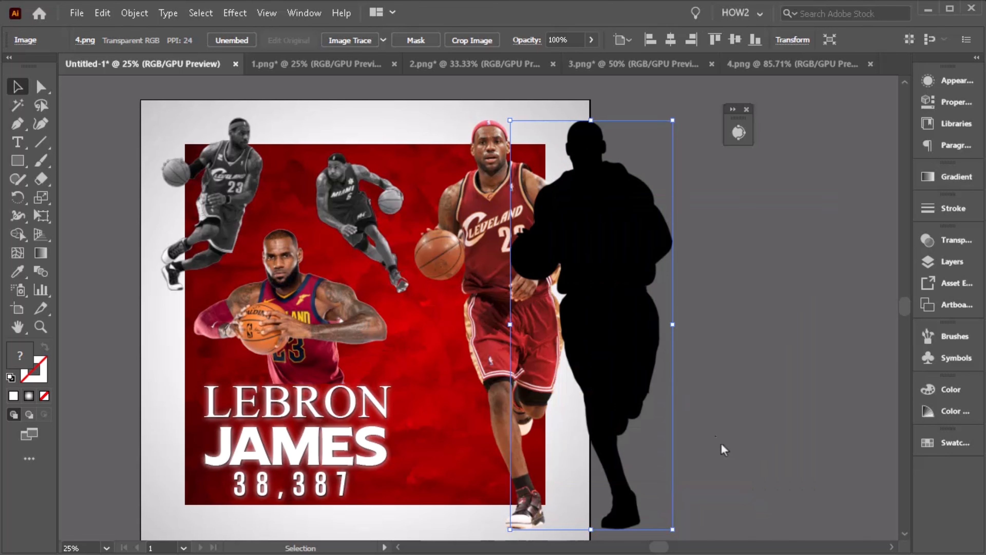
# - Send the black copy behind the right player, slightly offset, and apply a Gaussian Blur of about 10.8 pixels
pyautogui.moveTo(631, 276); pyautogui.dragTo(554, 275)
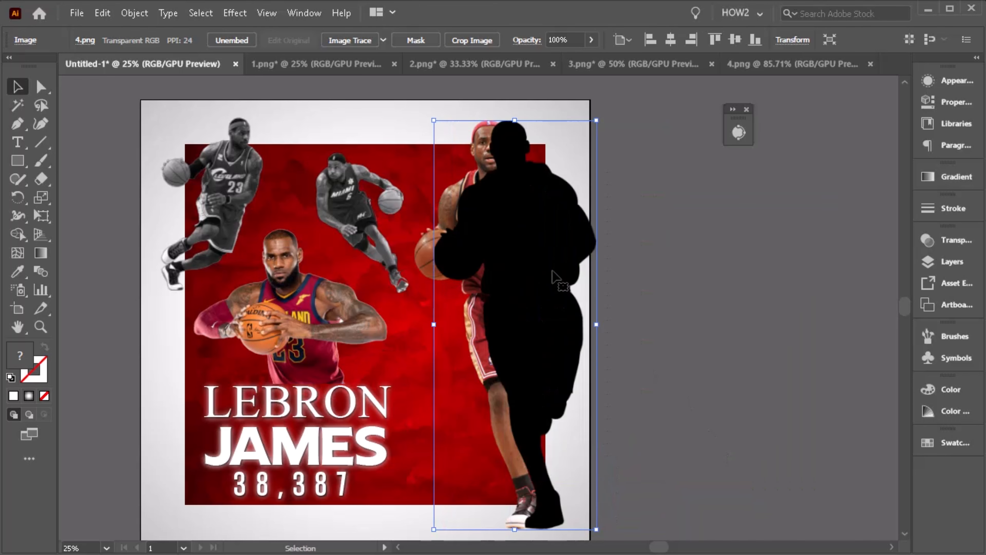
pyautogui.hotkey('ctrl', '[')
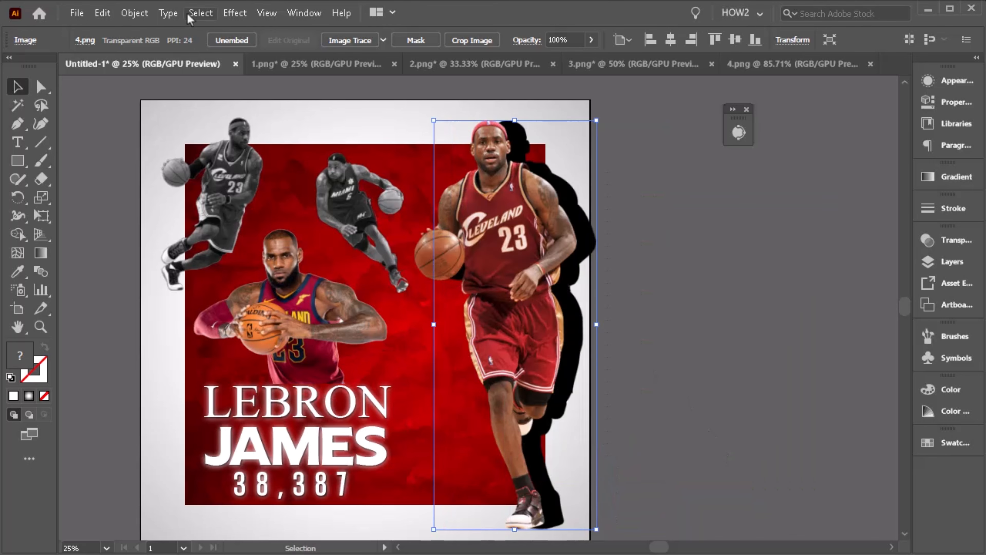
pyautogui.click(235, 13)
pyautogui.moveTo(386, 270)
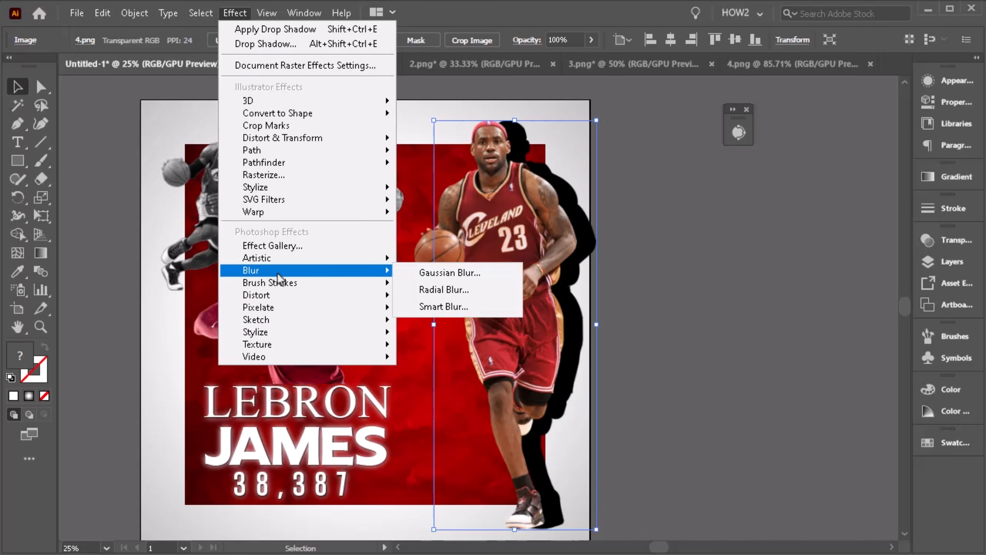
pyautogui.click(431, 277)
pyautogui.moveTo(725, 260)
pyautogui.mouseDown()
pyautogui.moveTo(707, 258)
pyautogui.moveTo(729, 258)
pyautogui.mouseUp()
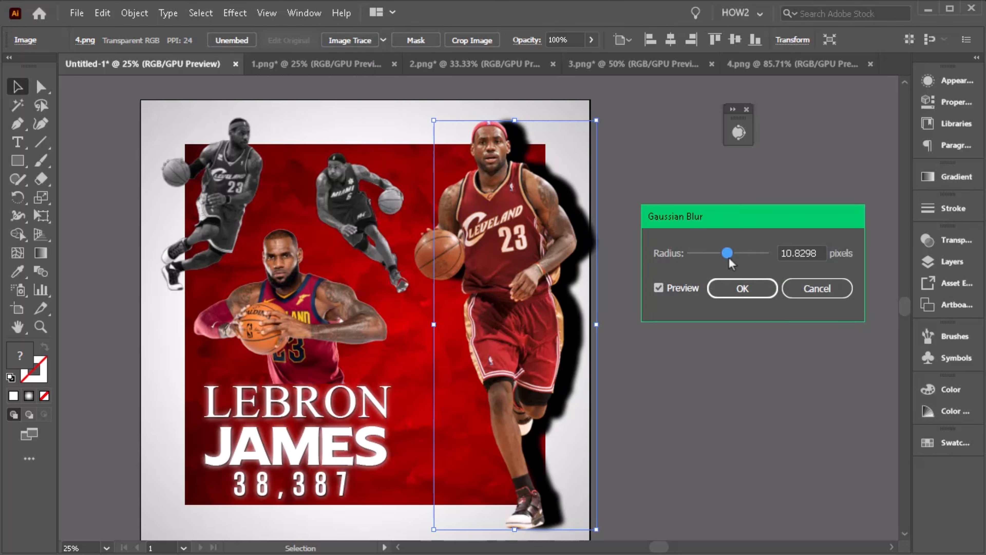
pyautogui.click(733, 289)
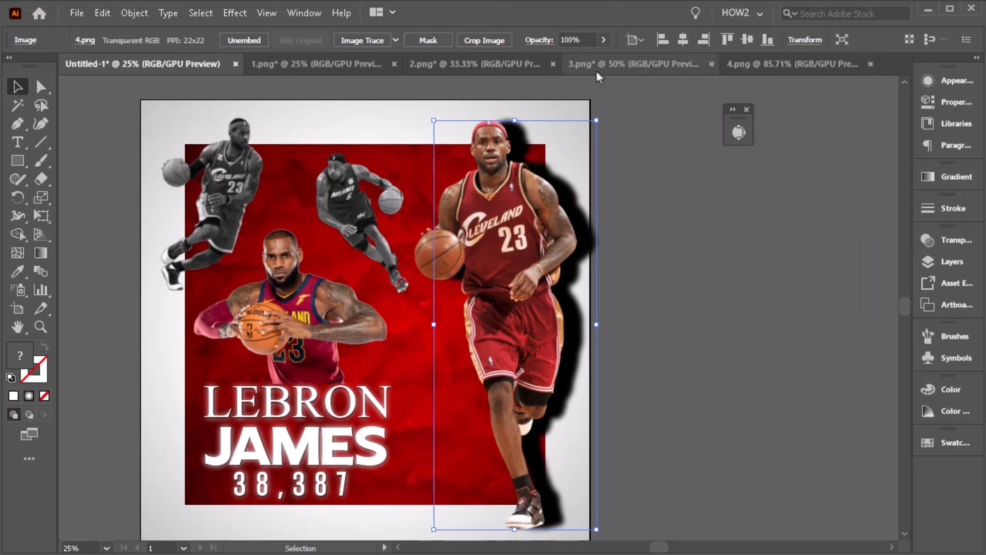
# - Set the blurred shadow copy's opacity to 48%
pyautogui.click(603, 40)
pyautogui.moveTo(600, 59); pyautogui.dragTo(589, 59)
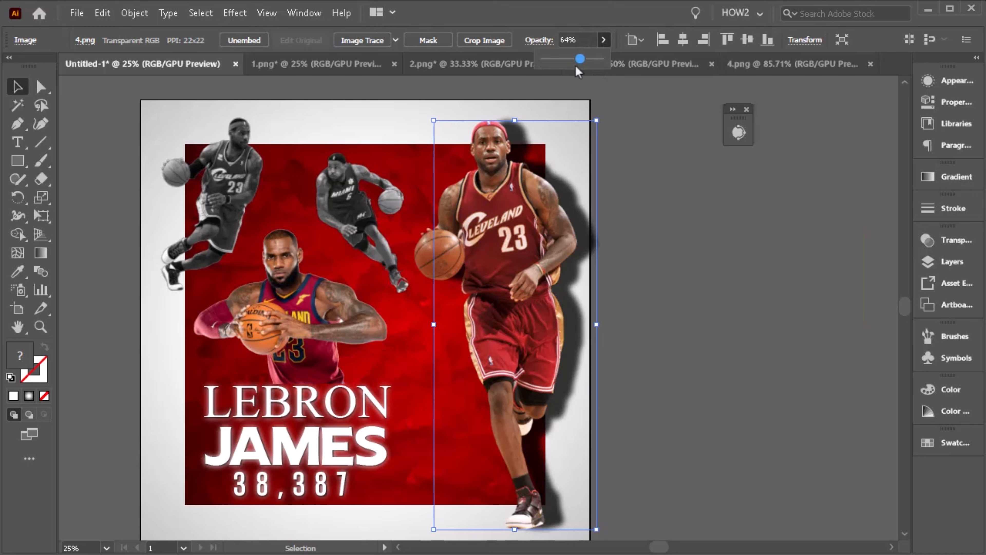
pyautogui.click(576, 67)
pyautogui.click(603, 40)
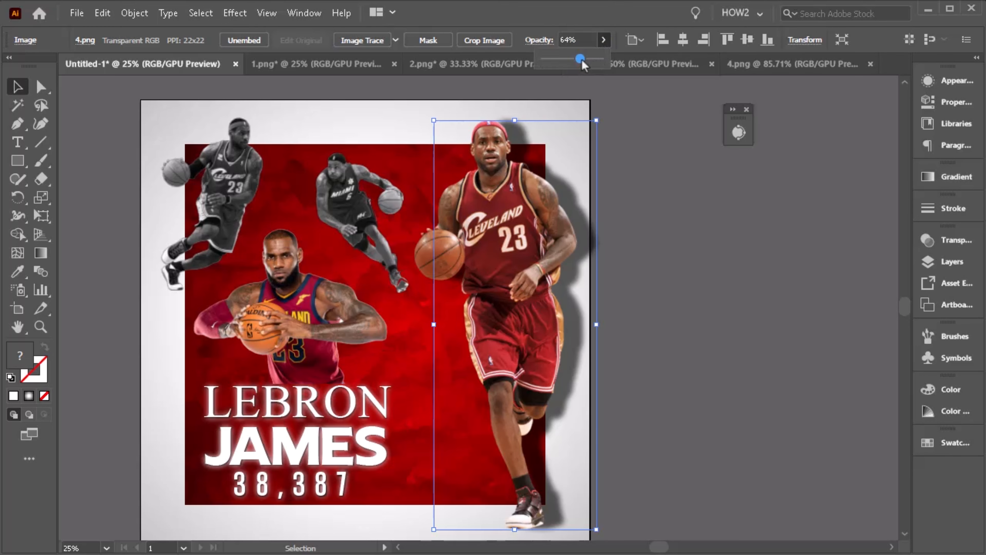
pyautogui.moveTo(580, 60); pyautogui.dragTo(577, 59)
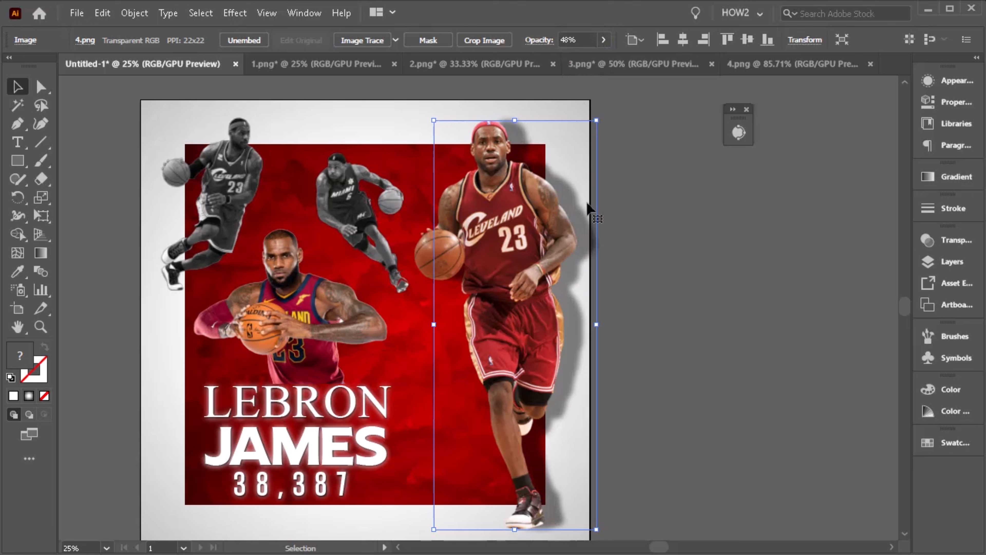
# - Nudge the shadow copy slightly left and down behind the player, then deselect
pyautogui.moveTo(587, 213); pyautogui.dragTo(584, 213)
pyautogui.press('Left')
pyautogui.press('Left')
pyautogui.press('Left')
pyautogui.press('Left')
pyautogui.press('Left')
pyautogui.press('Left')
pyautogui.press('Left')
pyautogui.press('Left')
pyautogui.press('Left')
pyautogui.press('Left')
pyautogui.press('Left')
pyautogui.press('Left')
pyautogui.press('Left')
pyautogui.press('Left')
pyautogui.press('Left')
pyautogui.press('Left')
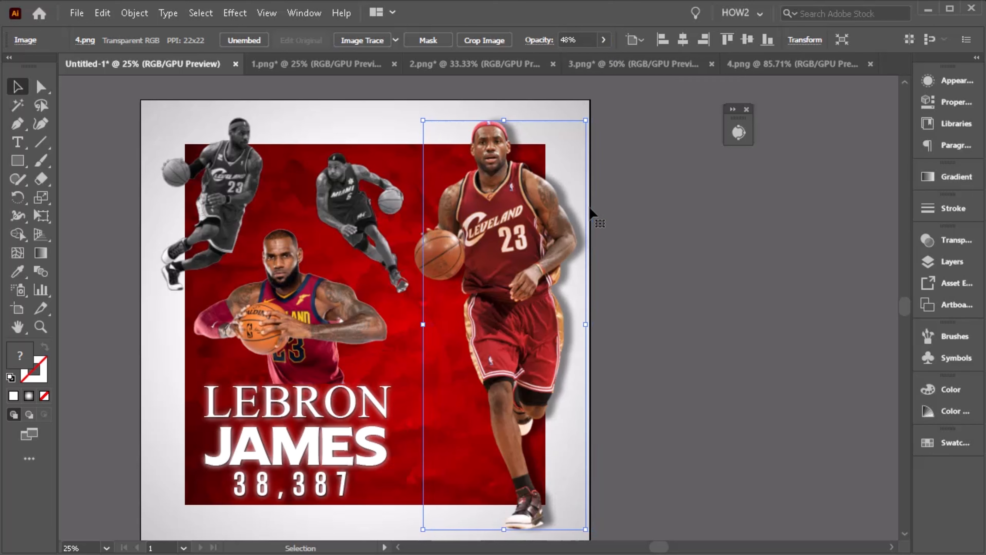
pyautogui.press('Down')
pyautogui.press('Down')
pyautogui.press('Down')
pyautogui.press('Down')
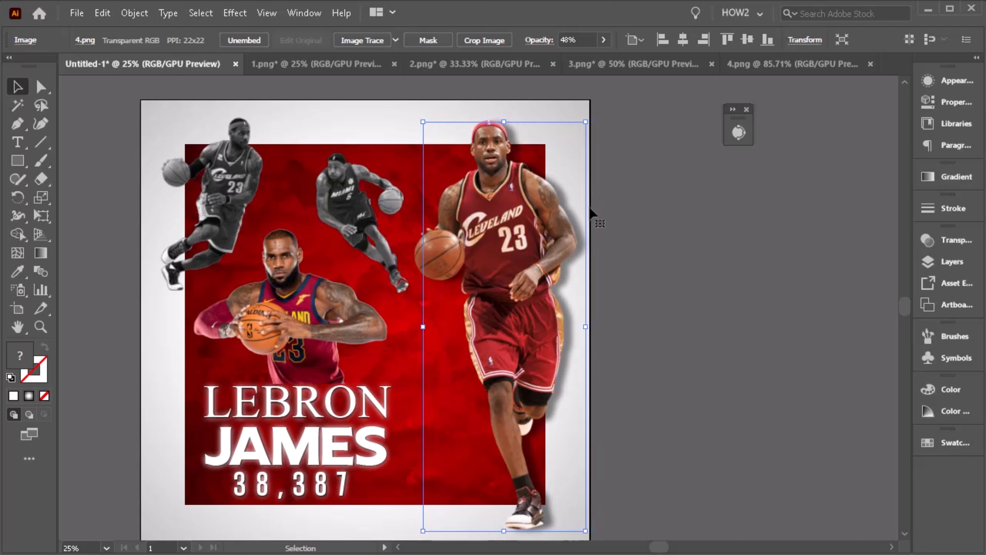
pyautogui.scroll(-1, 590, 208)
pyautogui.click(632, 264)
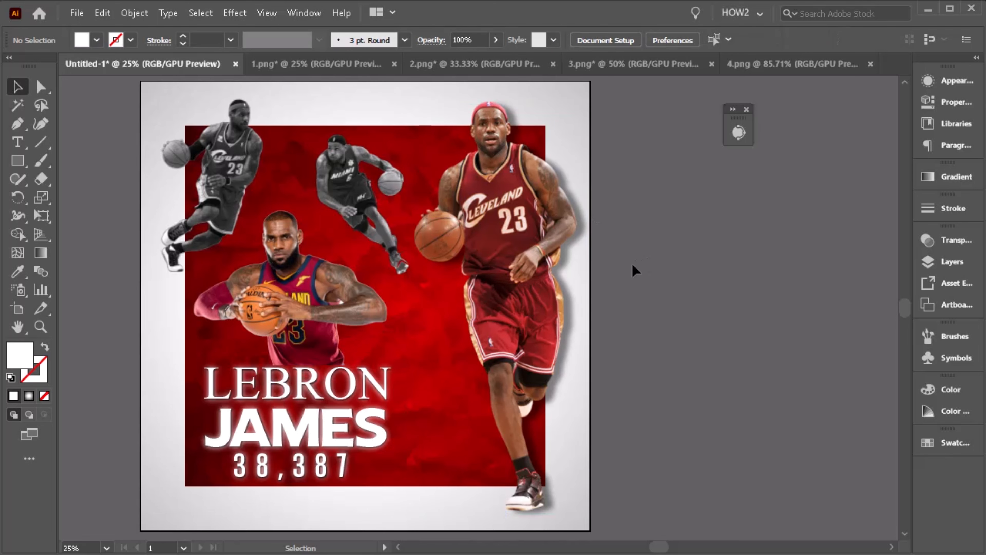
pyautogui.scroll(-3, 632, 268)
pyautogui.scroll(1, 540, 383)
pyautogui.scroll(-2, 539, 384)
pyautogui.scroll(1, 578, 362)
pyautogui.scroll(-1, 578, 367)
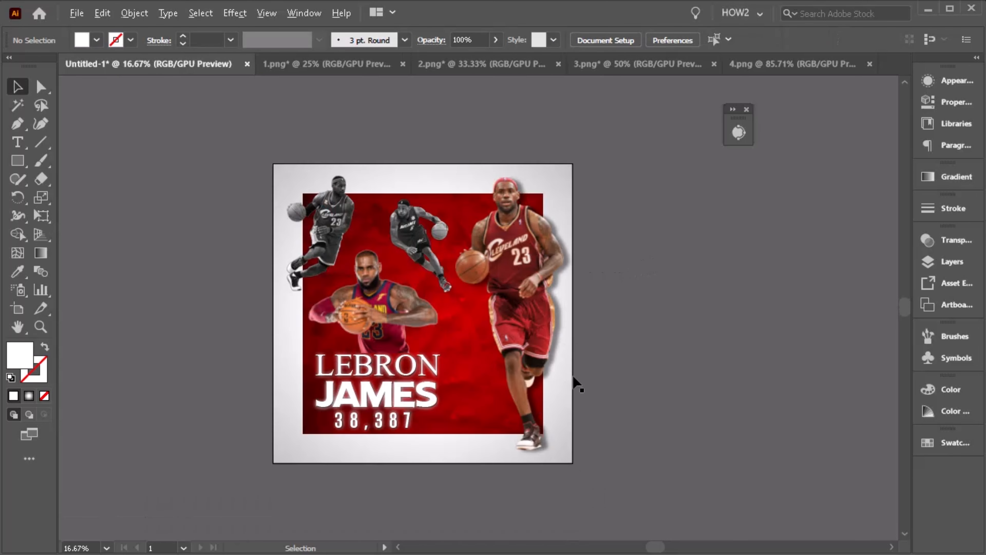
pyautogui.scroll(2, 574, 377)
pyautogui.scroll(-2, 558, 373)
# - Draw a closed curved shape with the Pen tool beneath the right player's front shoe
pyautogui.click(18, 129)
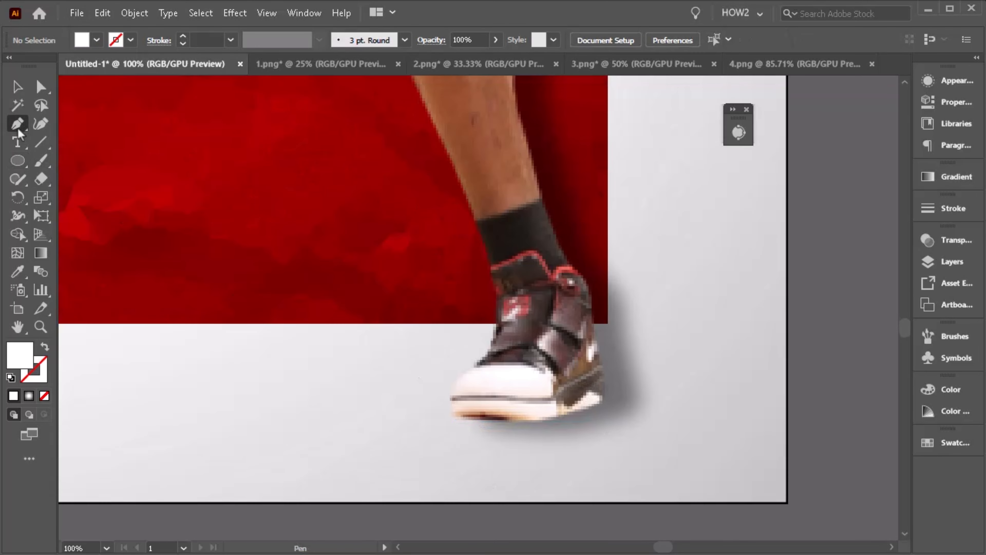
pyautogui.scroll(-3, 458, 346)
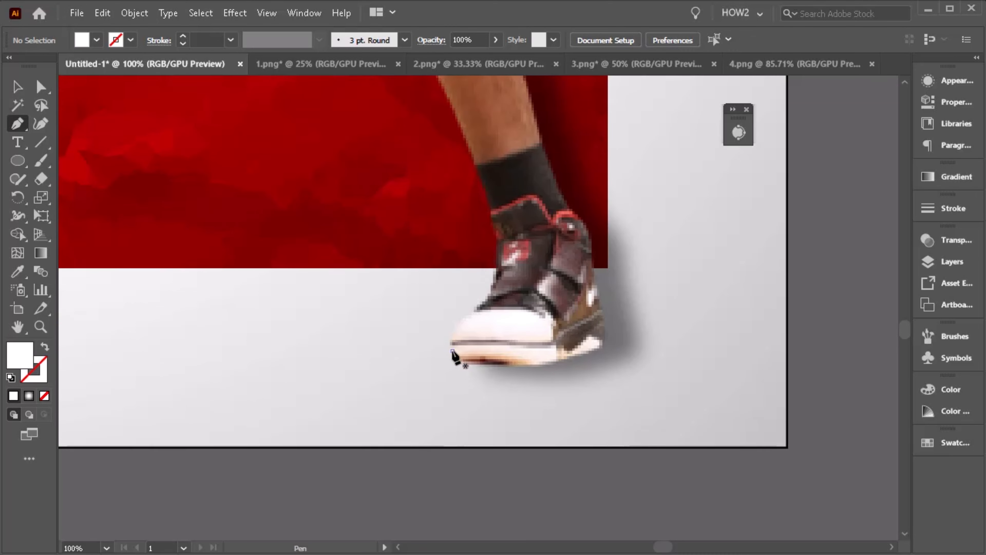
pyautogui.moveTo(452, 350); pyautogui.dragTo(484, 379)
pyautogui.moveTo(548, 379); pyautogui.dragTo(617, 342)
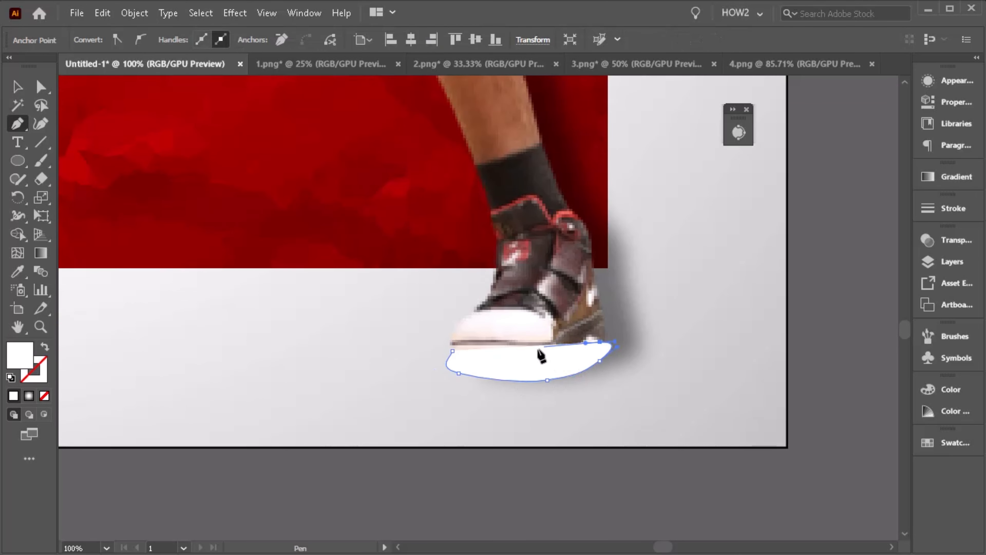
pyautogui.click(453, 352)
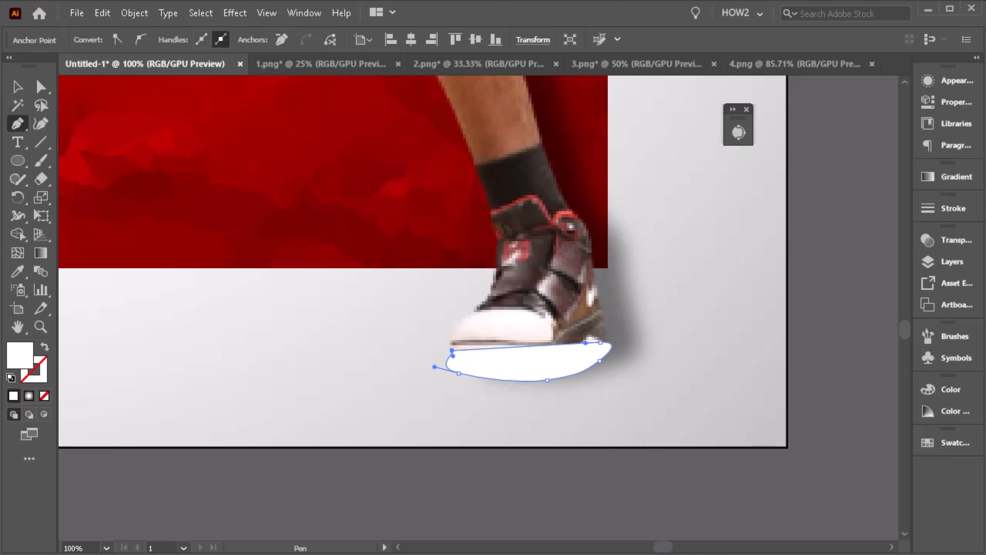
# - Fill the shoe shape with black #000000 and send it backward behind the shoe
pyautogui.click(18, 87)
pyautogui.doubleClick(20, 360)
pyautogui.write('000000')
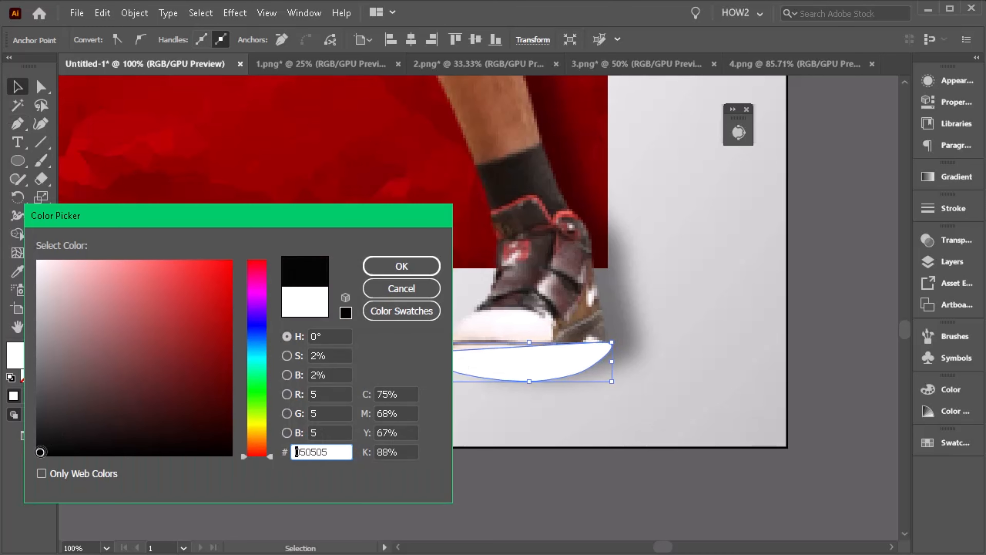
pyautogui.click(383, 268)
pyautogui.press('a')
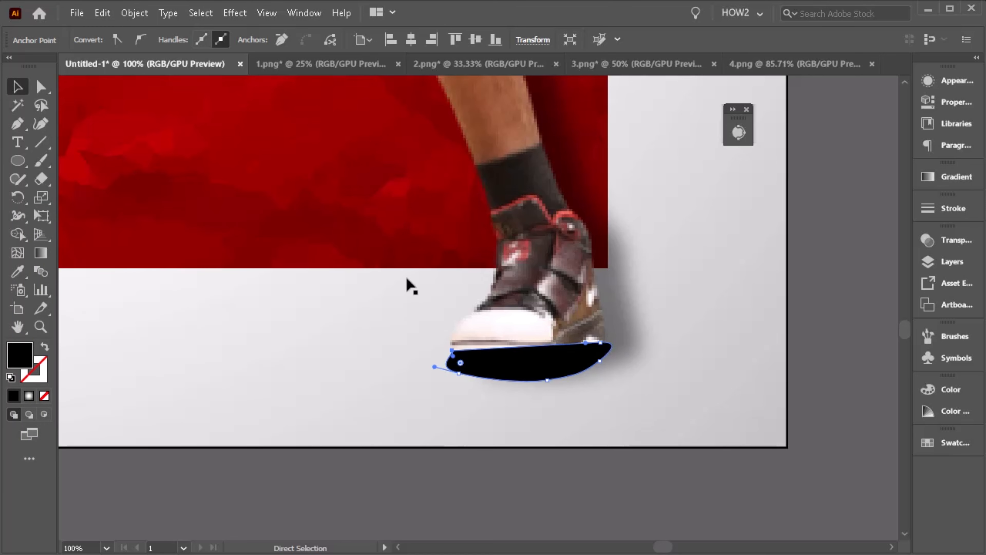
pyautogui.press('v')
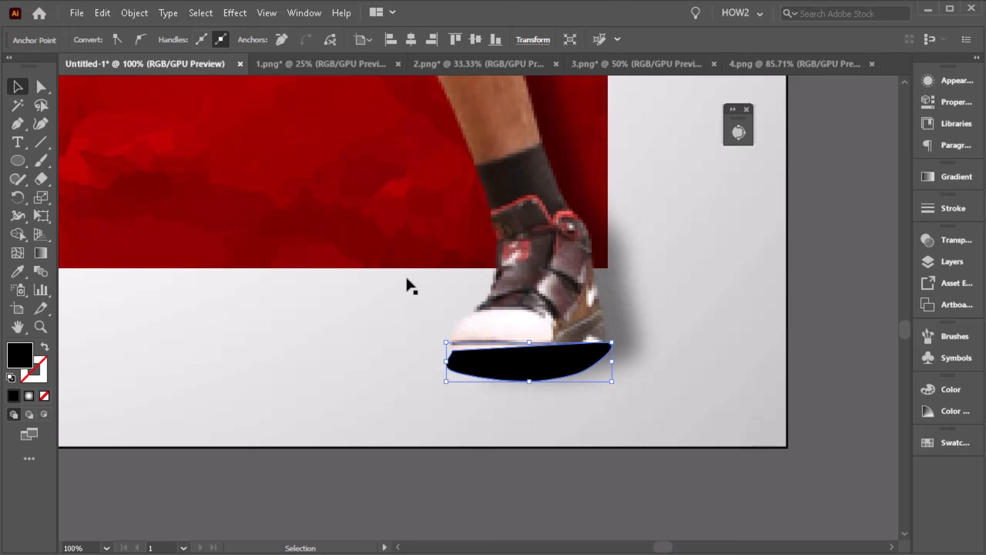
pyautogui.press('a')
pyautogui.press('v')
pyautogui.hotkey('ctrl', '[')
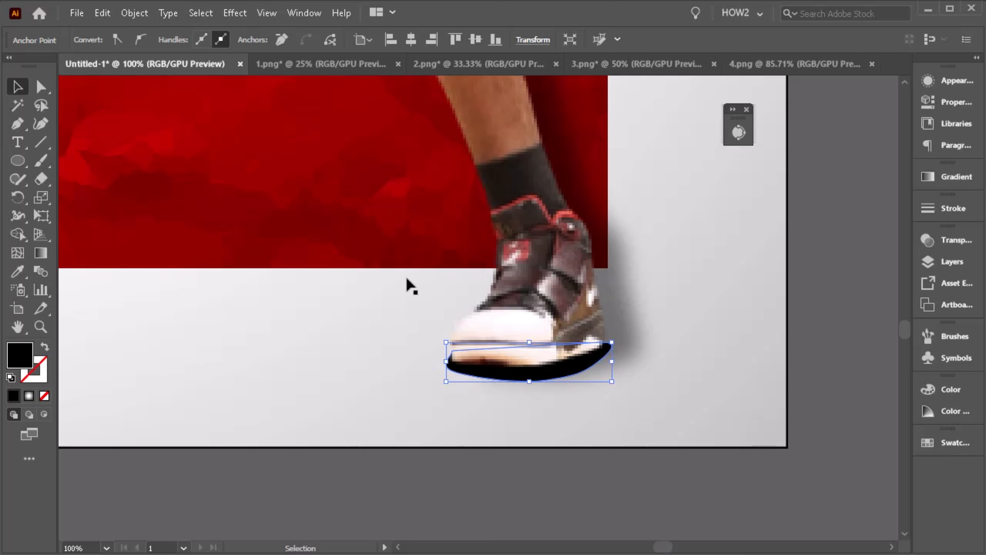
# - Apply a Gaussian Blur of about 10.8 pixels to the shoe shadow shape
pyautogui.click(235, 13)
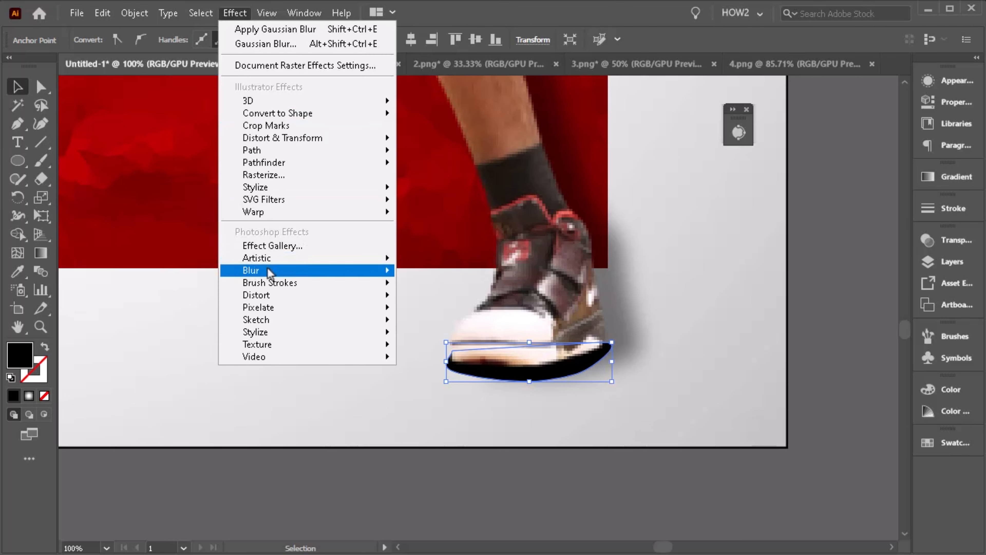
pyautogui.moveTo(268, 271)
pyautogui.click(449, 273)
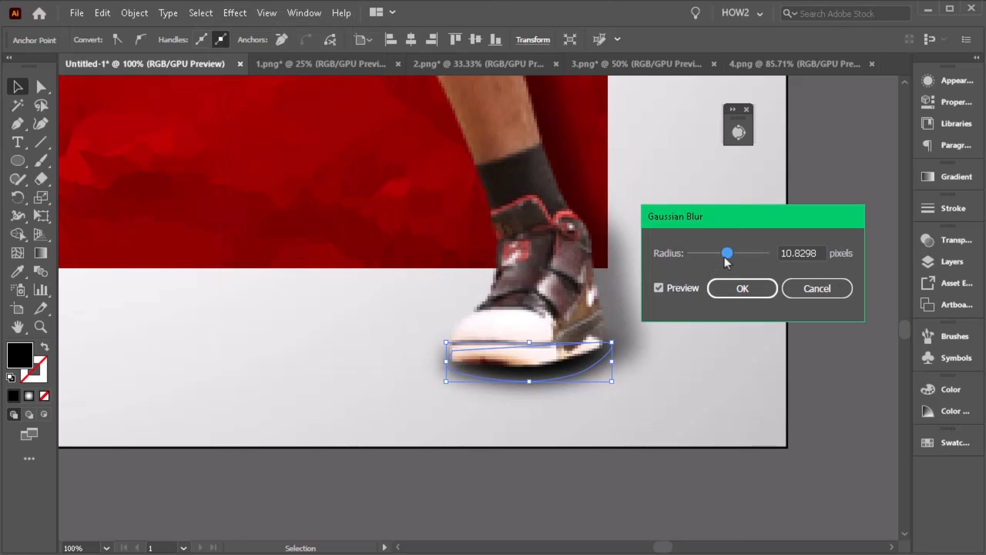
pyautogui.moveTo(725, 257); pyautogui.dragTo(721, 259)
pyautogui.click(742, 288)
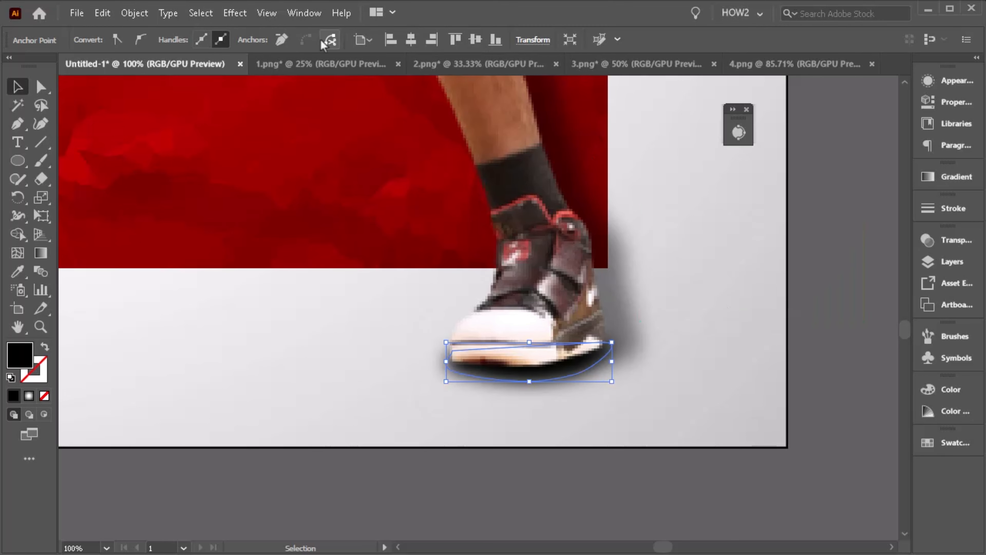
# - Lock the right player image and reselect the shoe shadow shape
pyautogui.click(804, 409)
pyautogui.click(551, 322)
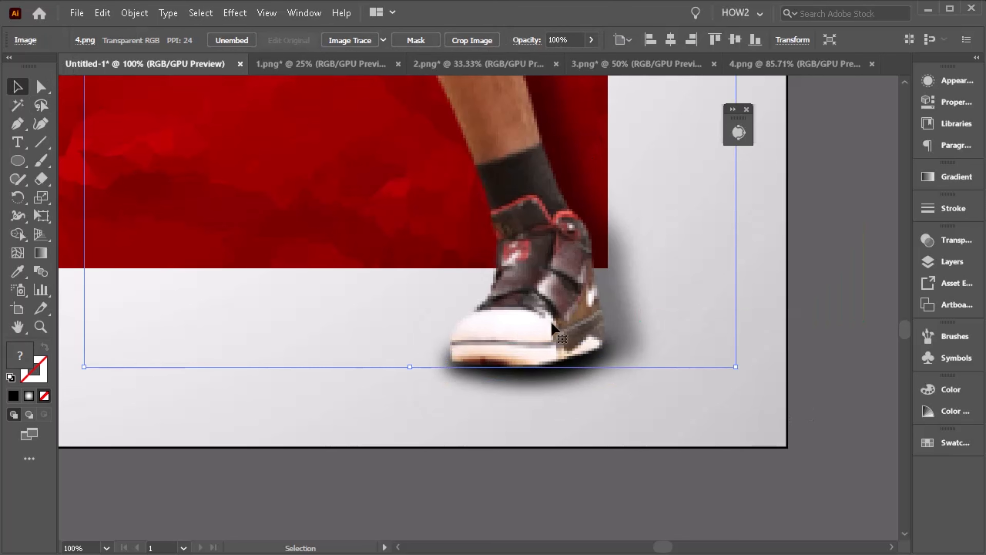
pyautogui.hotkey('ctrl', '2')
pyautogui.click(557, 373)
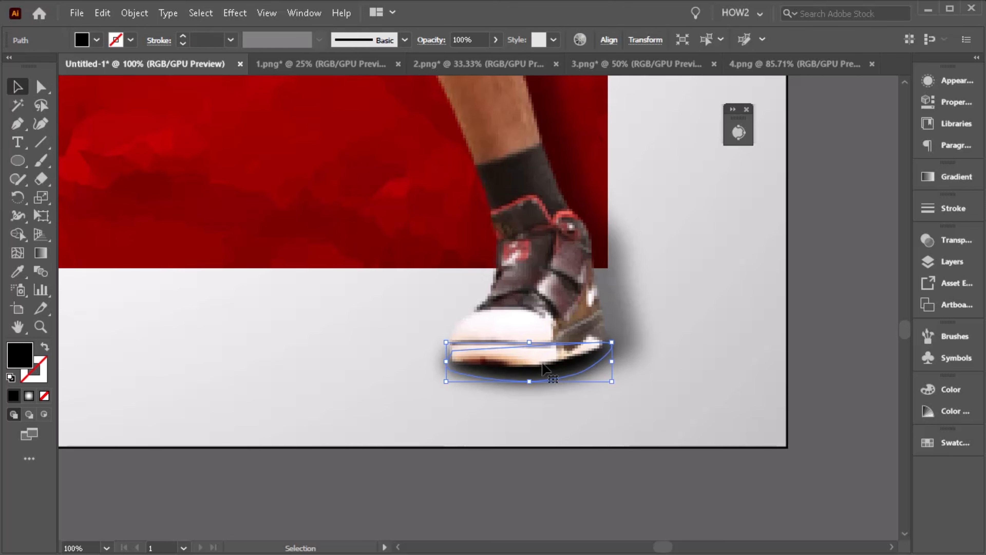
# - Set the shoe shadow's opacity to 65% and flatten it slightly by resizing
pyautogui.click(495, 40)
pyautogui.moveTo(493, 59); pyautogui.dragTo(473, 59)
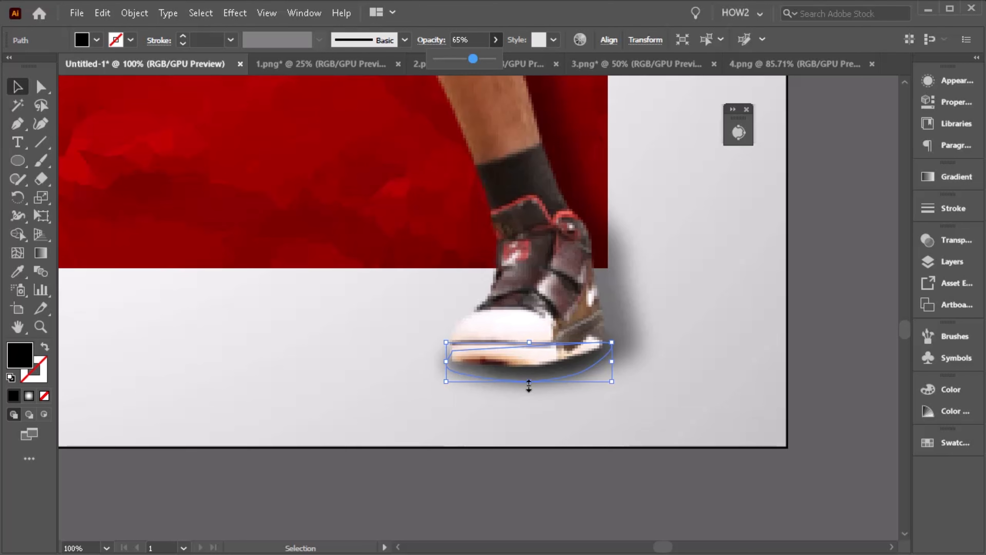
pyautogui.moveTo(530, 382); pyautogui.dragTo(527, 376)
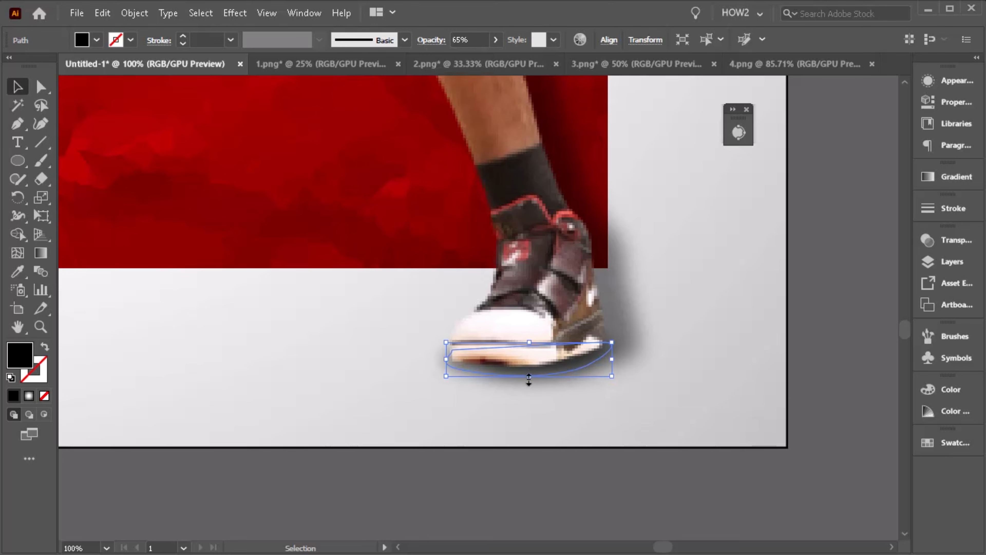
pyautogui.moveTo(615, 342); pyautogui.dragTo(610, 339)
# - Duplicate the top-left grayscale player image to the left of it
pyautogui.scroll(-2, 559, 367)
pyautogui.click(669, 400)
pyautogui.scroll(-3, 592, 427)
pyautogui.scroll(1, 527, 324)
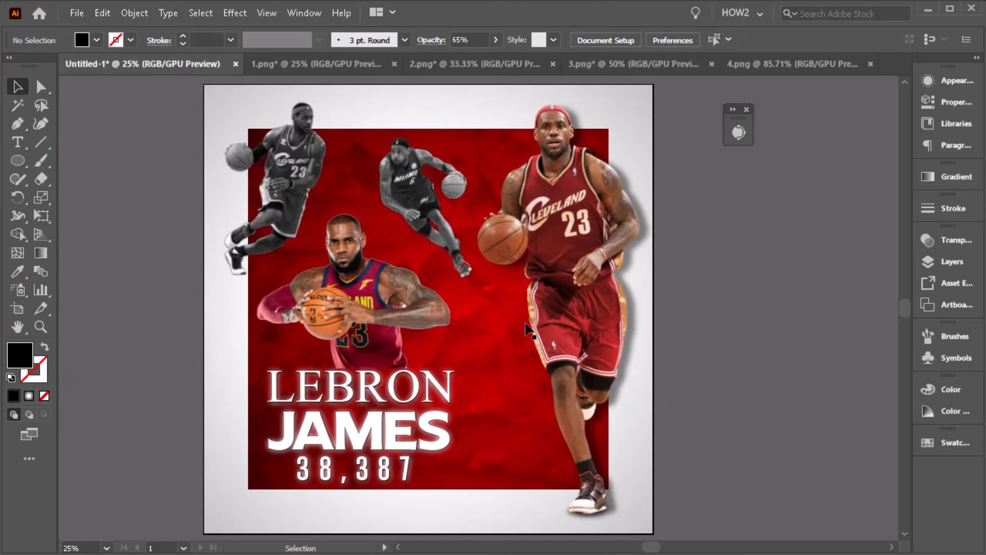
pyautogui.scroll(1, 287, 168)
pyautogui.click(288, 168)
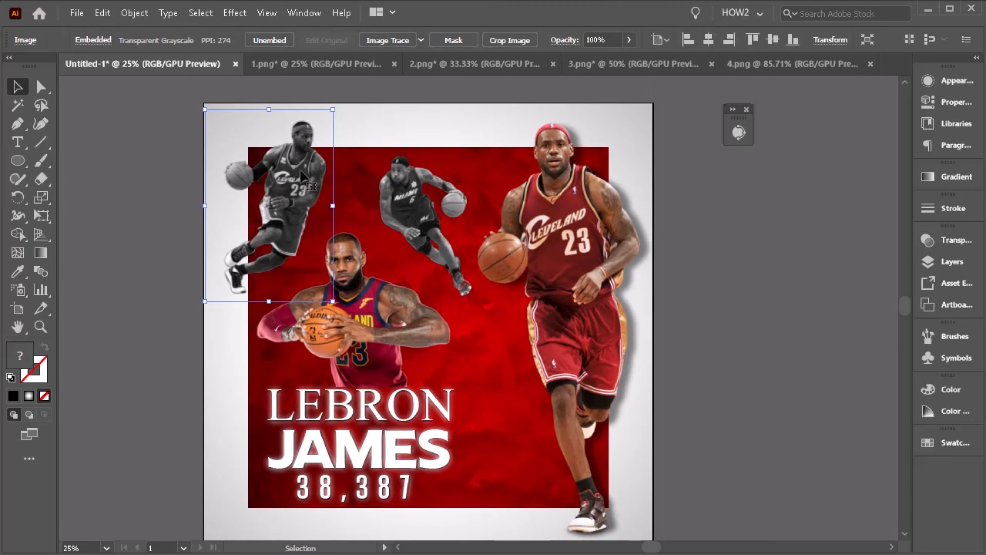
pyautogui.moveTo(303, 177); pyautogui.dragTo(208, 177)
# - Turn the copy into a black silhouette with Adjust Colors by raising the Black slider fully
pyautogui.click(136, 14)
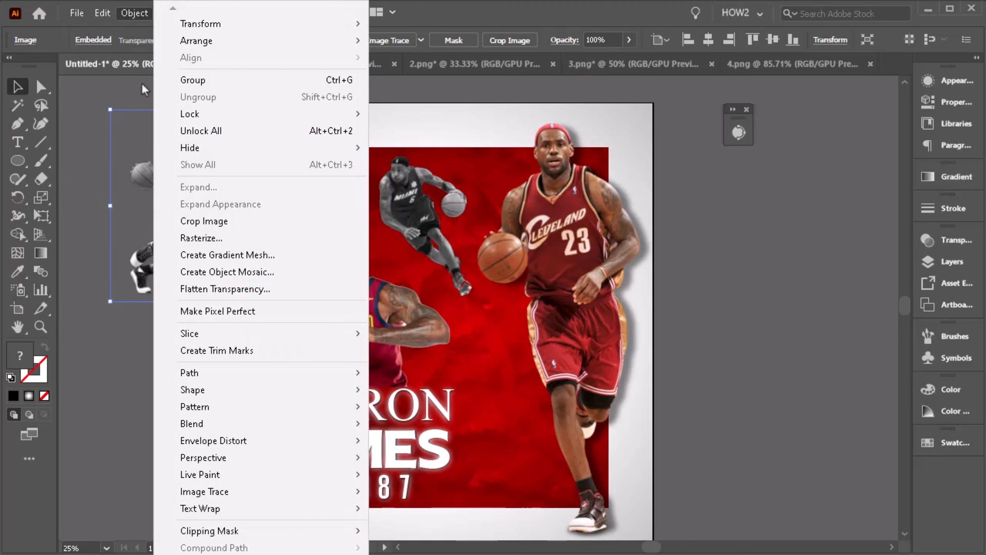
pyautogui.moveTo(102, 13)
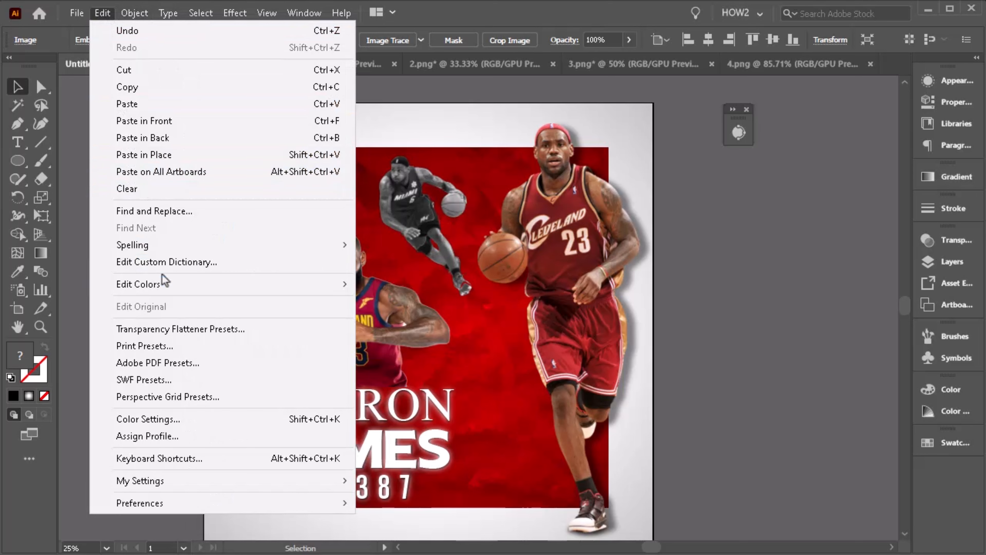
pyautogui.moveTo(165, 284)
pyautogui.click(427, 324)
pyautogui.click(591, 455)
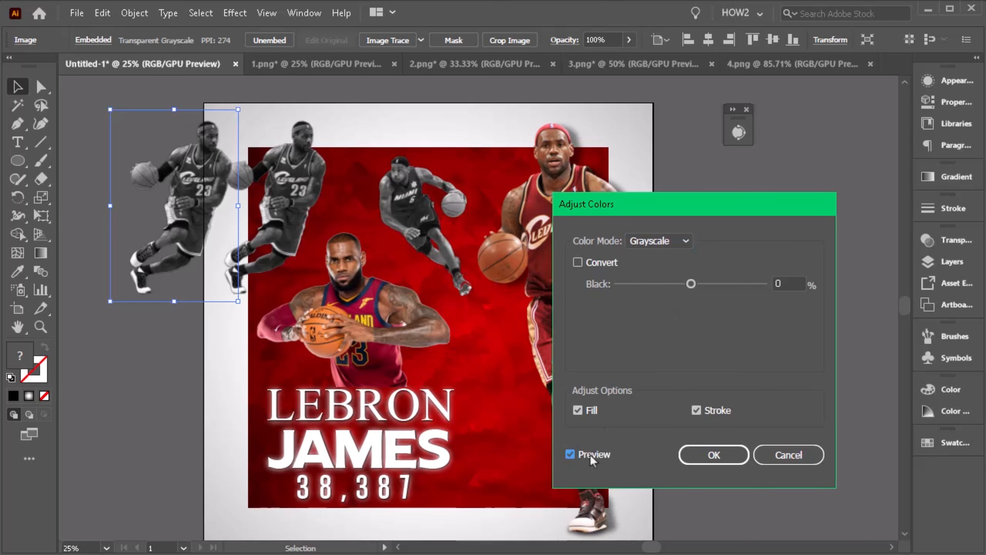
pyautogui.moveTo(691, 284); pyautogui.dragTo(765, 284)
pyautogui.click(714, 454)
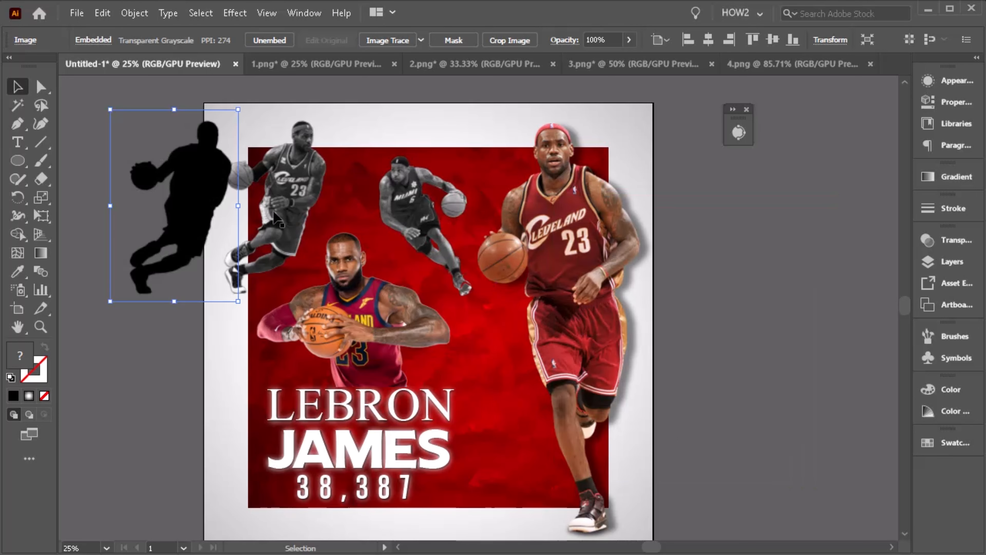
# - Move the silhouette off the artboard, then Image Trace and Expand it
pyautogui.moveTo(262, 177); pyautogui.dragTo(282, 174)
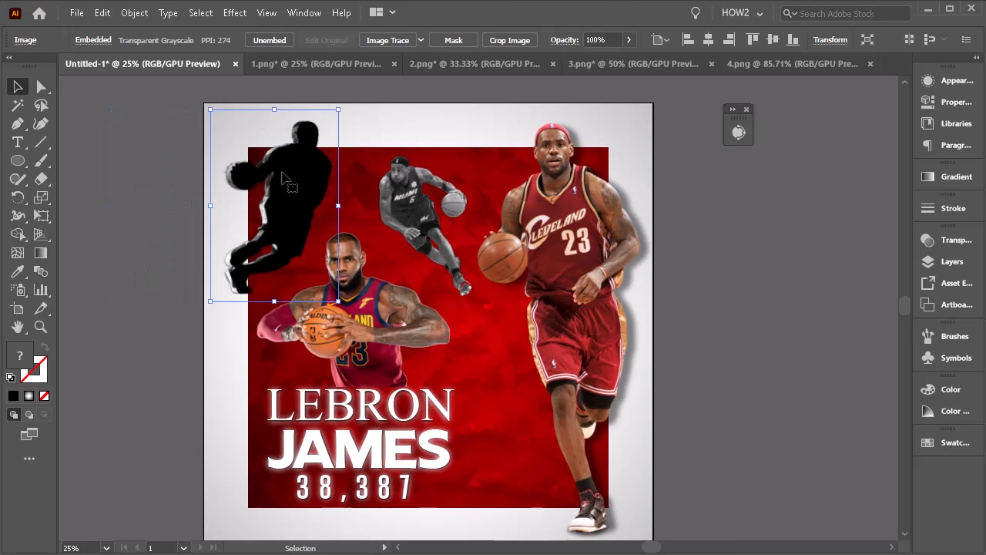
pyautogui.moveTo(215, 192); pyautogui.dragTo(75, 193)
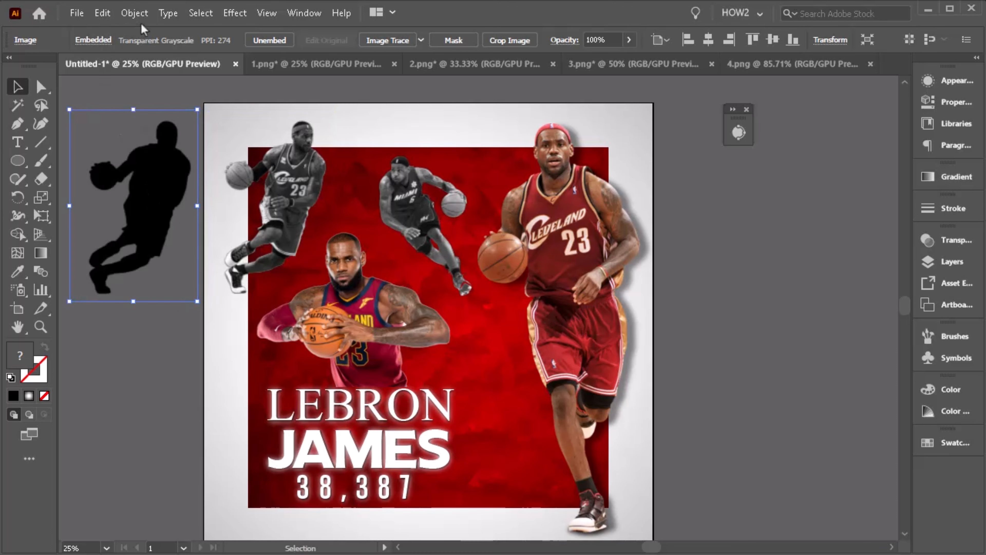
pyautogui.click(292, 16)
pyautogui.click(291, 18)
pyautogui.click(387, 41)
pyautogui.click(585, 311)
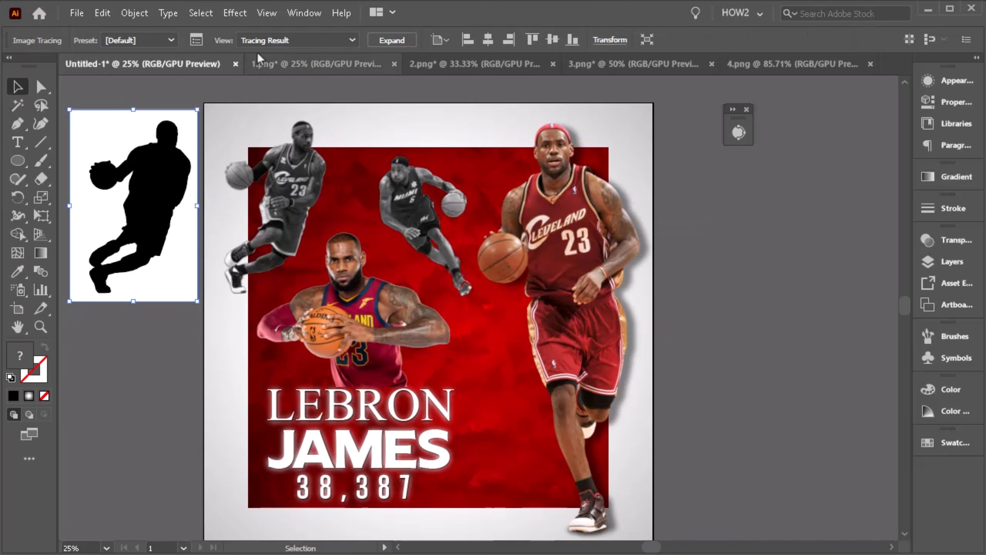
pyautogui.click(390, 40)
# - Ungroup the traced result and delete the white background pieces, keeping only the silhouette
pyautogui.rightClick(172, 202)
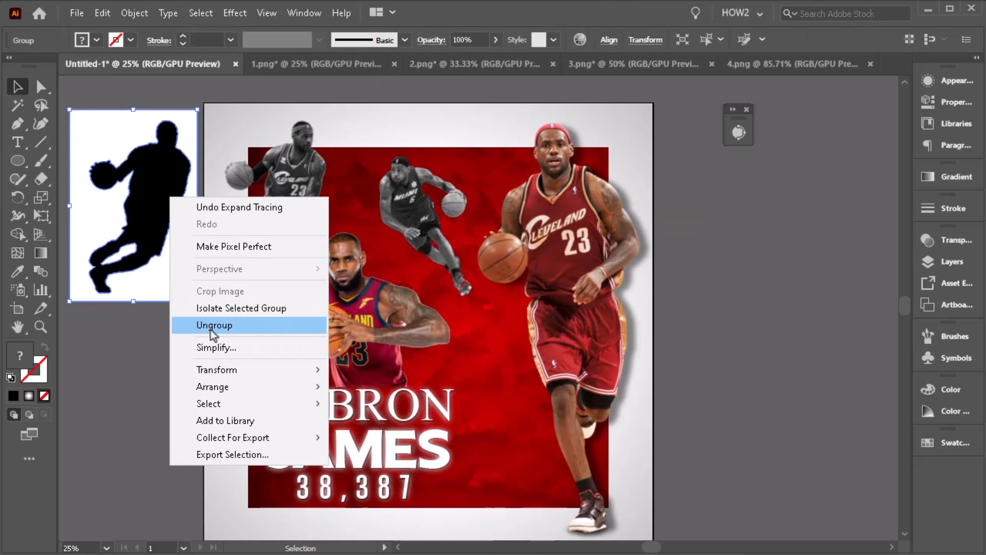
pyautogui.click(187, 327)
pyautogui.click(152, 341)
pyautogui.click(181, 275)
pyautogui.press('Delete')
pyautogui.click(132, 256)
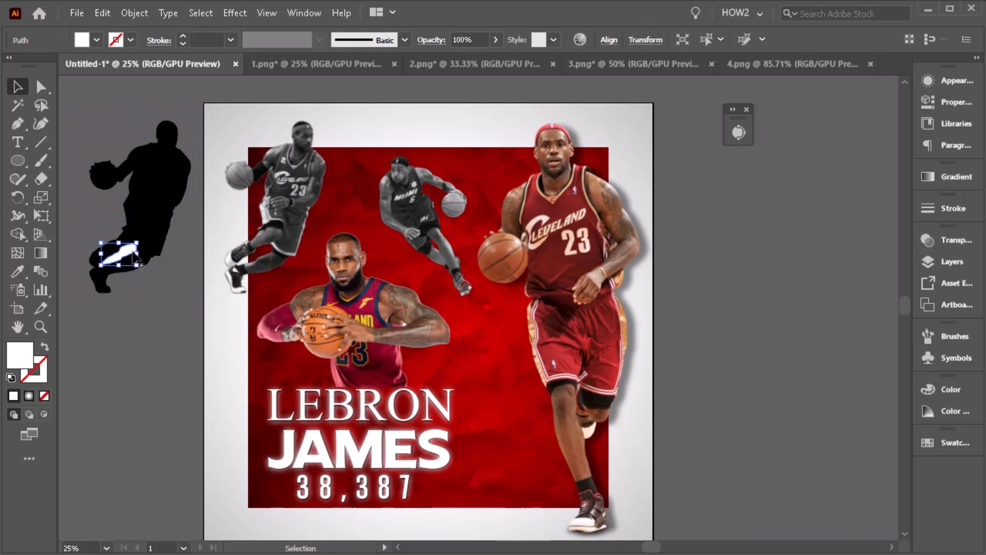
pyautogui.press('Delete')
# - Move the silhouette over the top-left player and distort it with Free Transform into a slanted cast shadow
pyautogui.click(166, 191)
pyautogui.moveTo(165, 190); pyautogui.dragTo(304, 191)
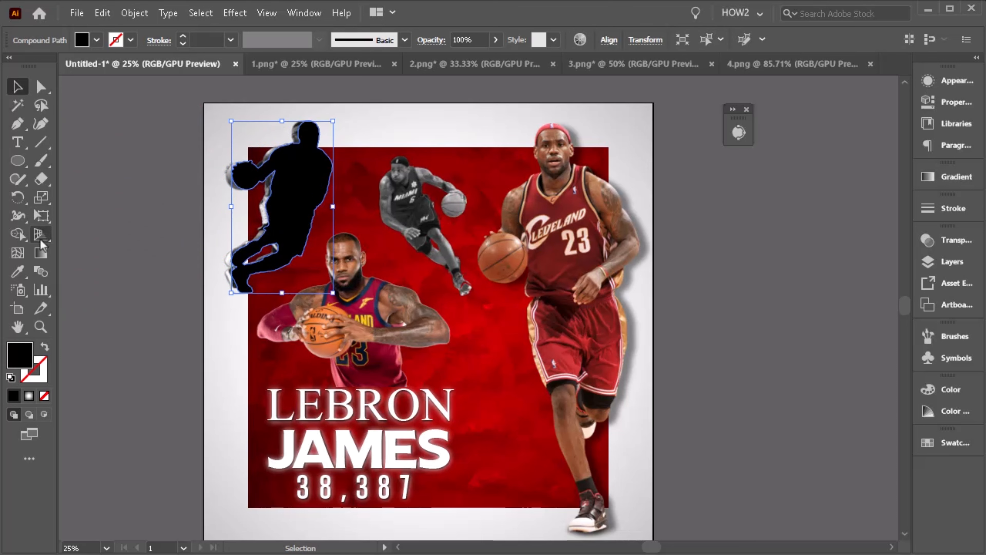
pyautogui.click(45, 209)
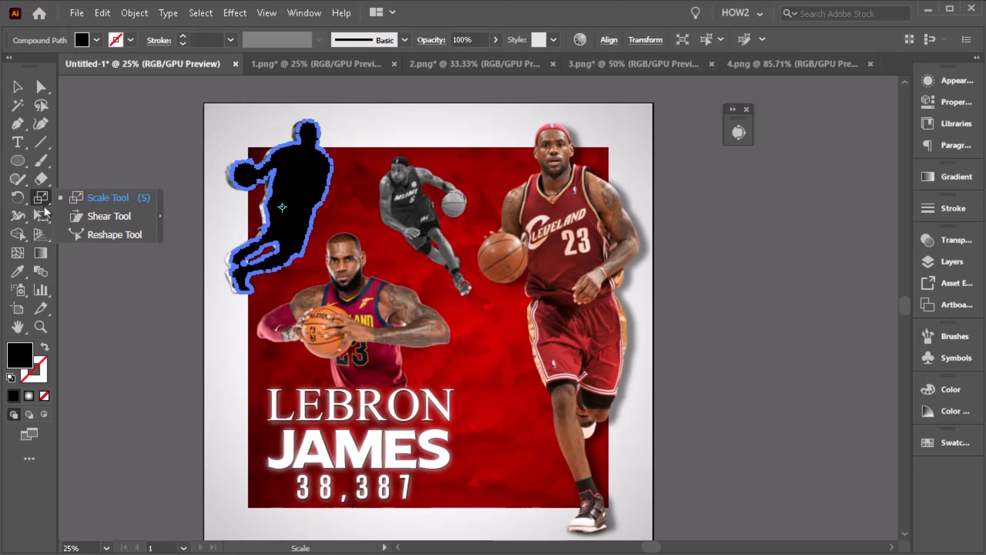
pyautogui.click(41, 215)
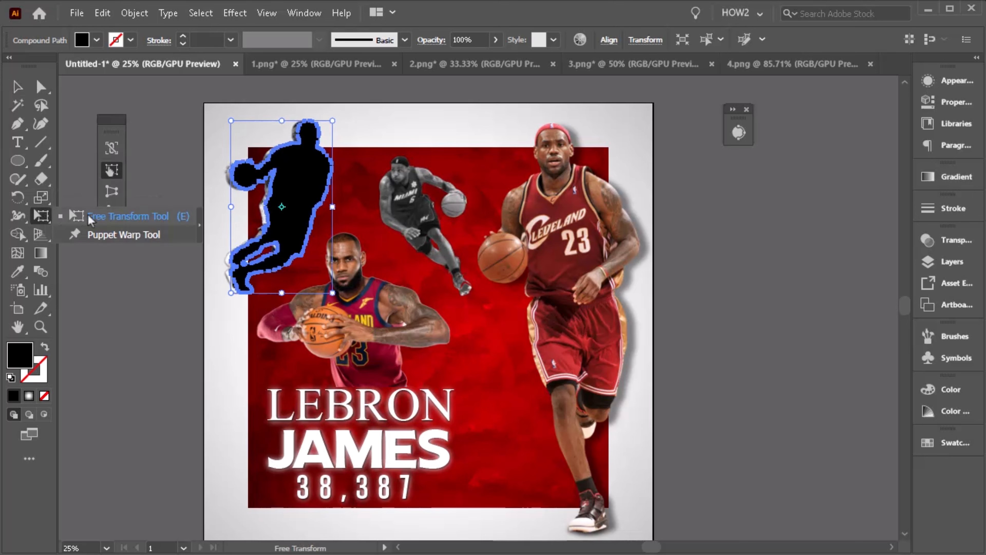
pyautogui.click(78, 216)
pyautogui.moveTo(232, 122); pyautogui.dragTo(240, 192)
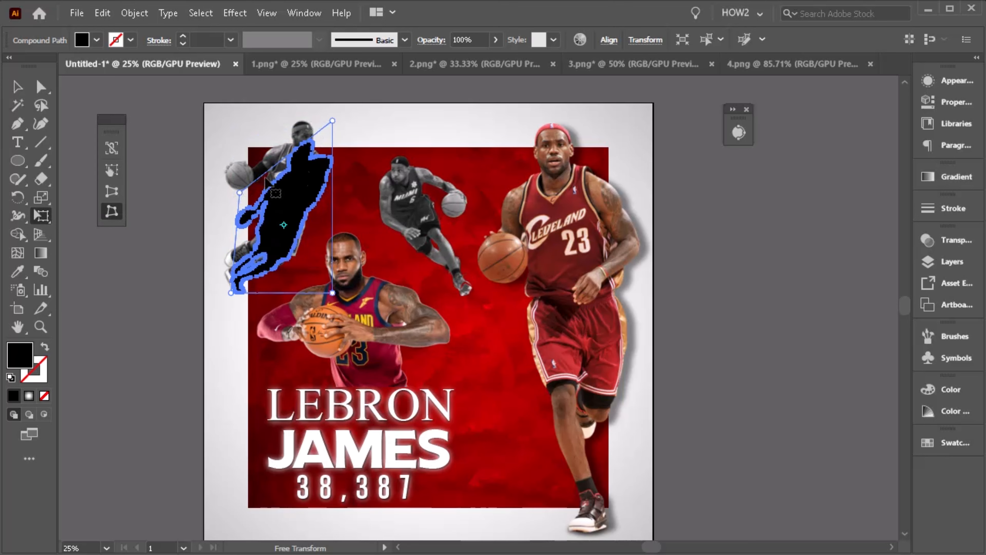
pyautogui.moveTo(333, 122); pyautogui.dragTo(336, 206)
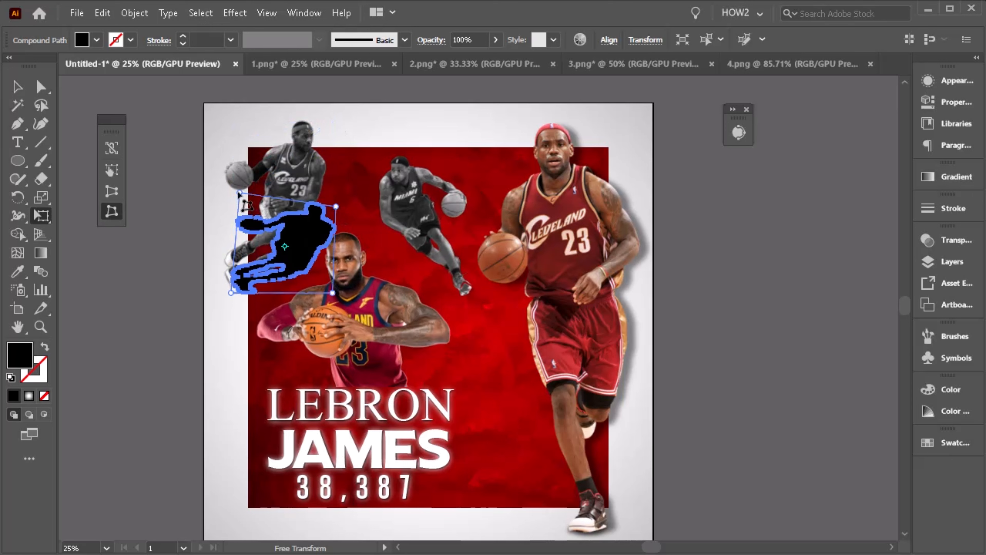
pyautogui.moveTo(240, 192); pyautogui.dragTo(249, 227)
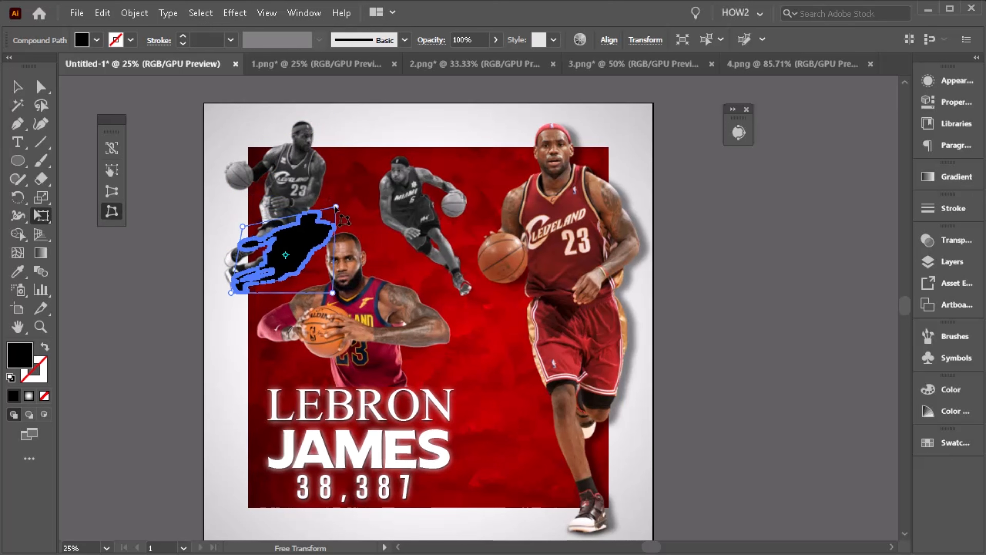
pyautogui.moveTo(336, 207); pyautogui.dragTo(378, 243)
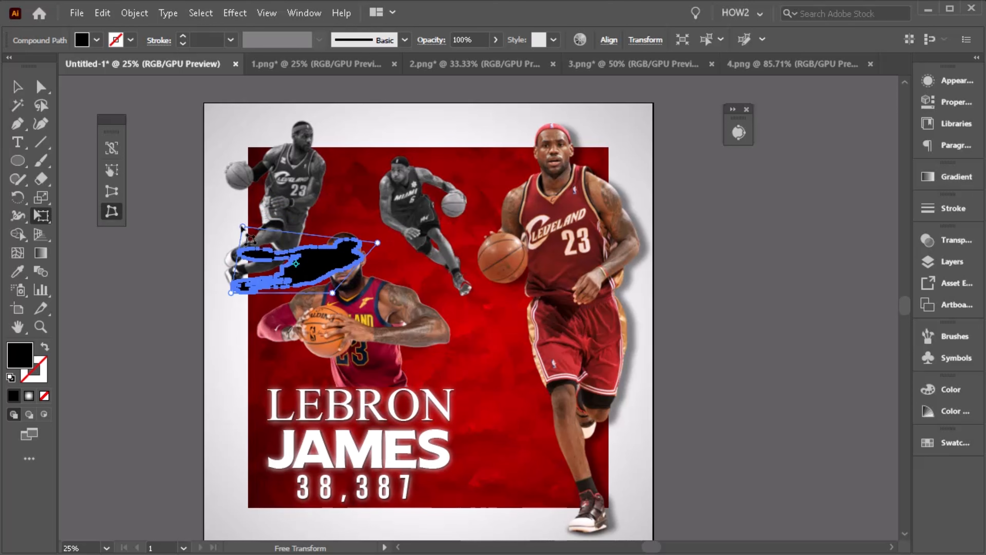
pyautogui.moveTo(242, 228); pyautogui.dragTo(270, 225)
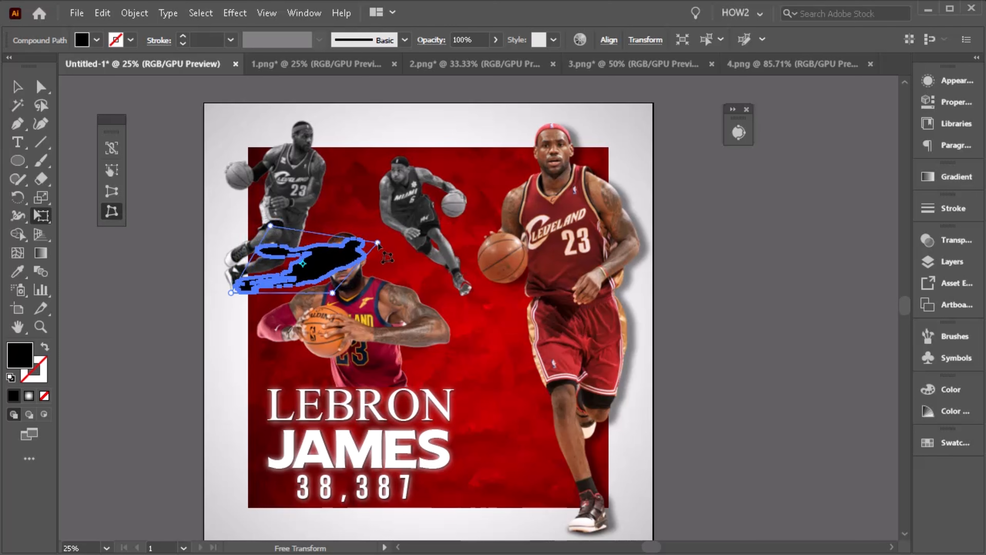
pyautogui.moveTo(377, 243); pyautogui.dragTo(348, 244)
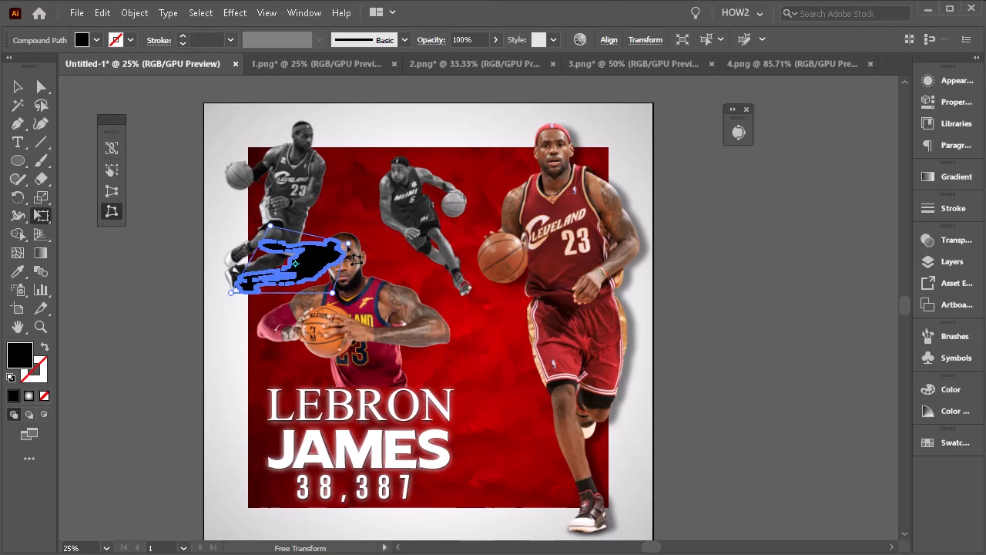
# - Nudge the distorted shadow slightly left to line up with the player's feet
pyautogui.click(22, 91)
pyautogui.hotkey('ctrl', '+')
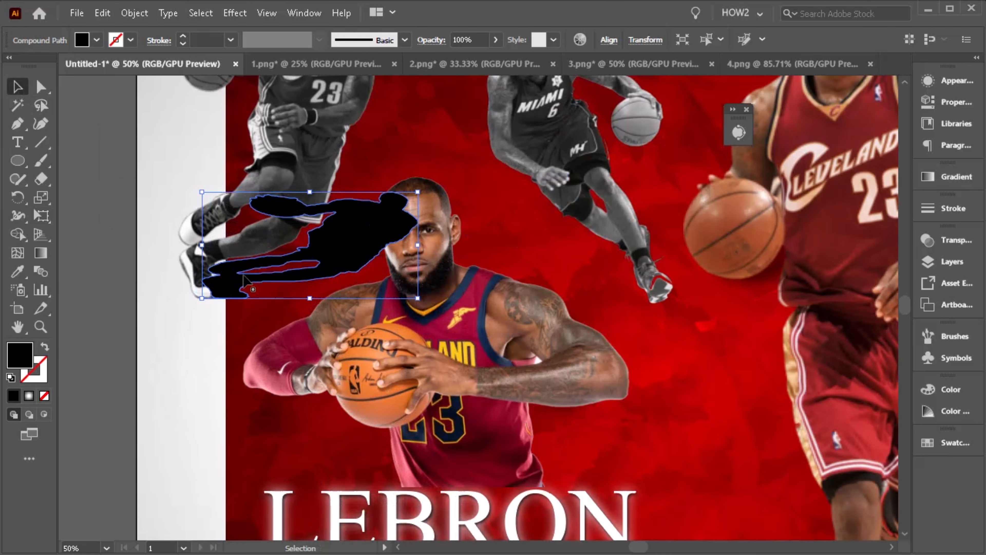
pyautogui.hotkey('ctrl', '+')
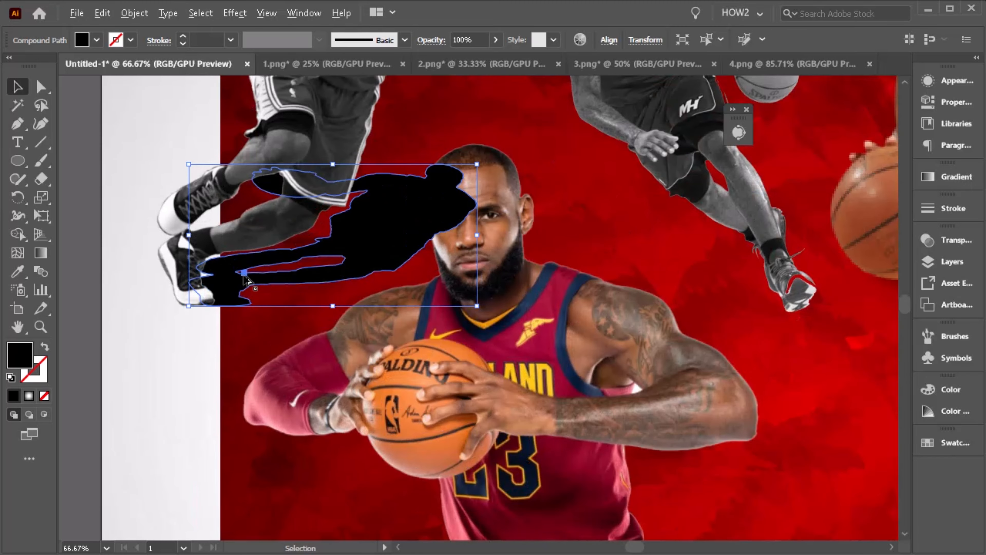
pyautogui.moveTo(237, 289); pyautogui.dragTo(224, 284)
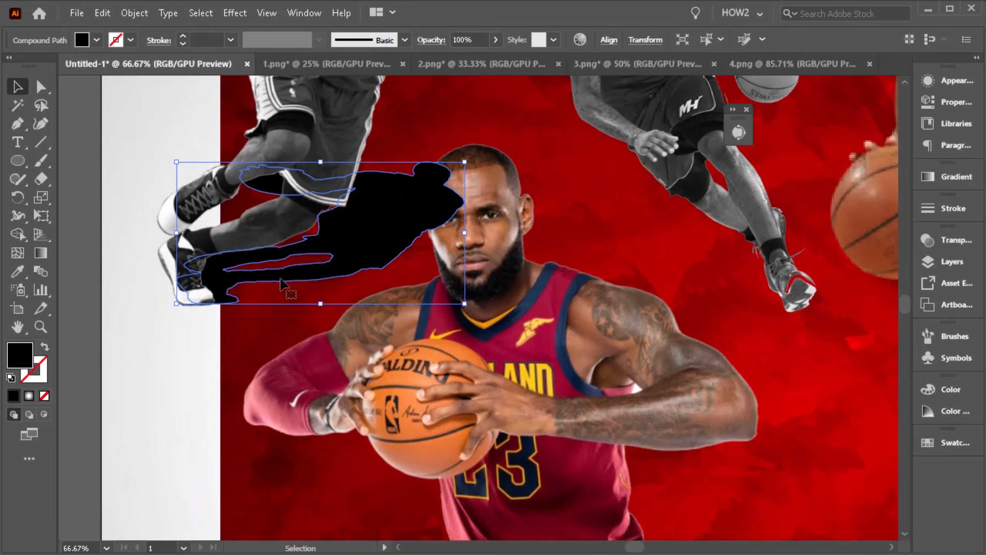
# - Bring the center player image in front of the distorted shadow
pyautogui.scroll(-1, 340, 290)
pyautogui.click(466, 318)
pyautogui.rightClick(495, 337)
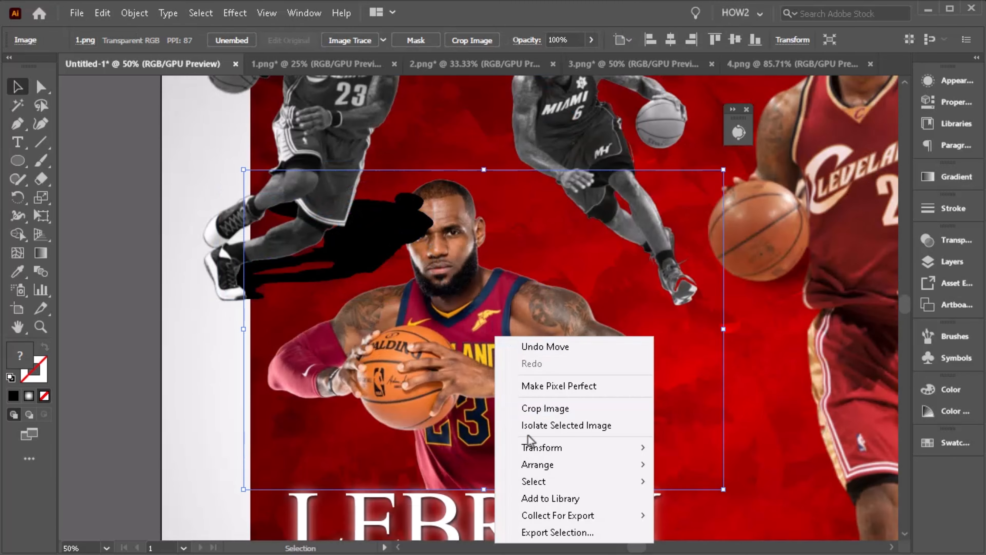
pyautogui.moveTo(556, 471)
pyautogui.click(693, 468)
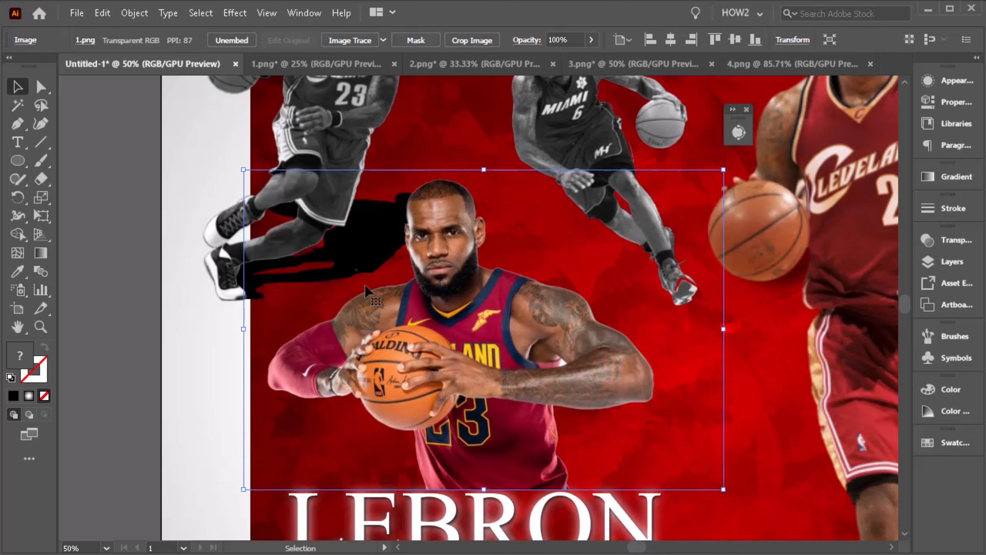
# - Blur the shadow with a Gaussian Blur of about 9 pixels
pyautogui.click(372, 238)
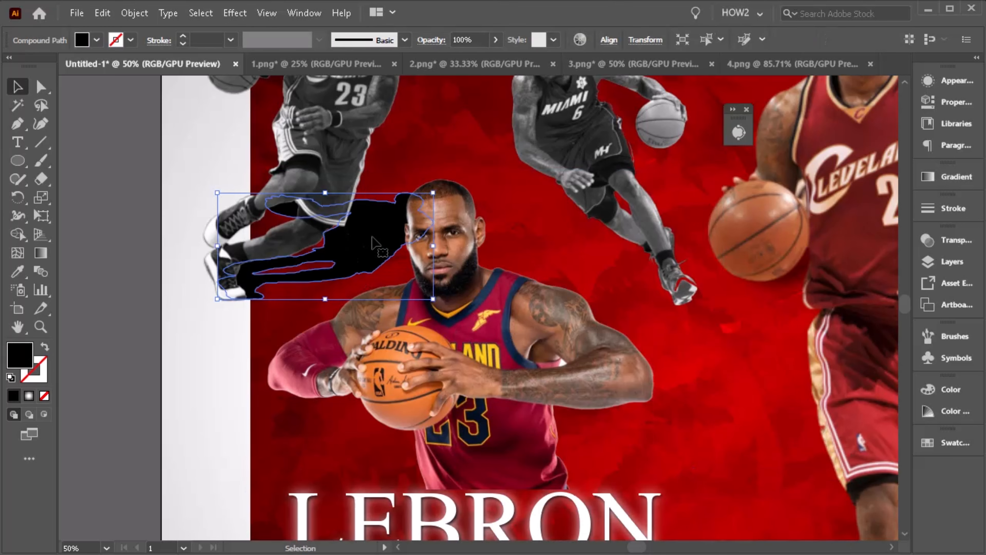
pyautogui.scroll(2, 358, 252)
pyautogui.click(235, 14)
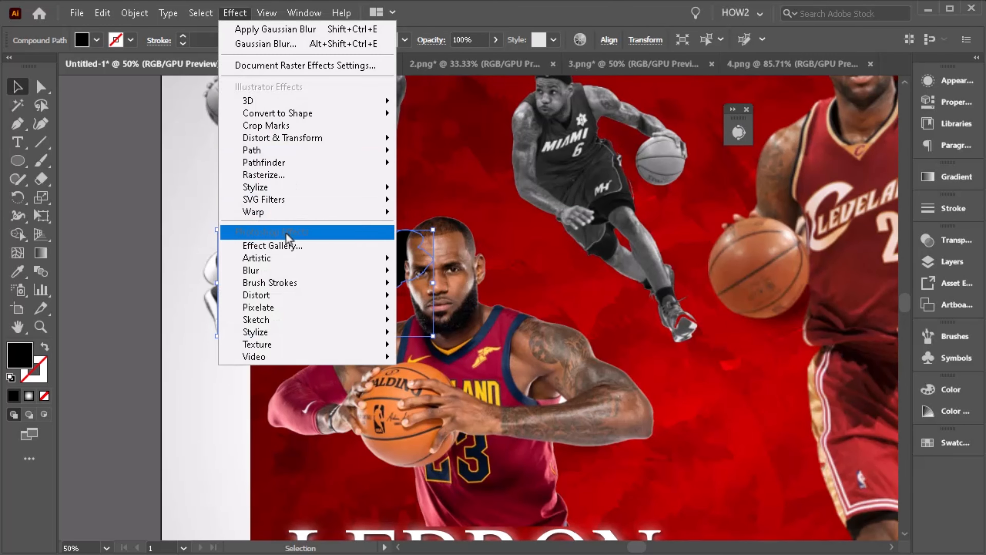
pyautogui.moveTo(385, 269)
pyautogui.click(427, 271)
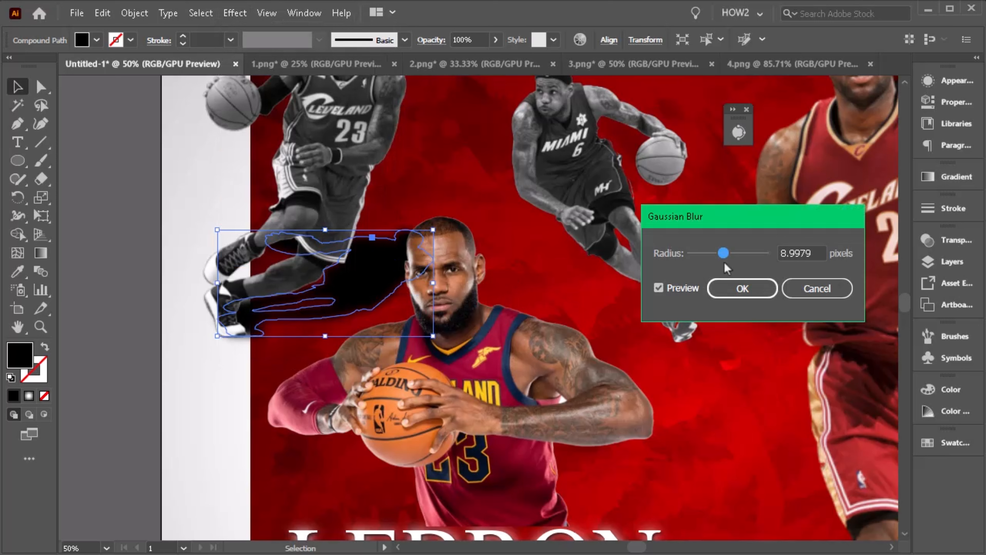
pyautogui.moveTo(730, 253); pyautogui.dragTo(726, 252)
pyautogui.click(743, 288)
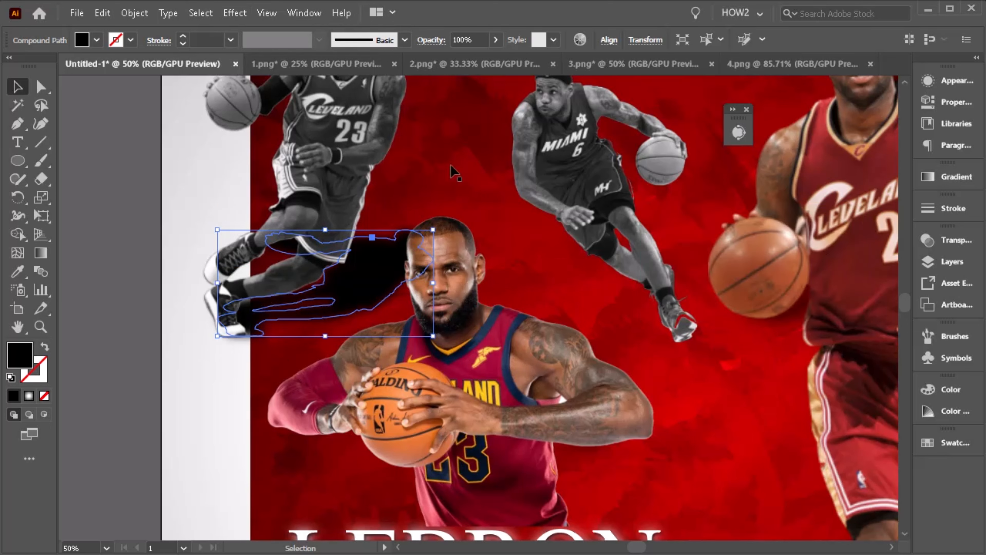
# - Lower the blurred shadow's opacity to 47% and deselect it
pyautogui.click(496, 40)
pyautogui.moveTo(489, 59); pyautogui.dragTo(460, 62)
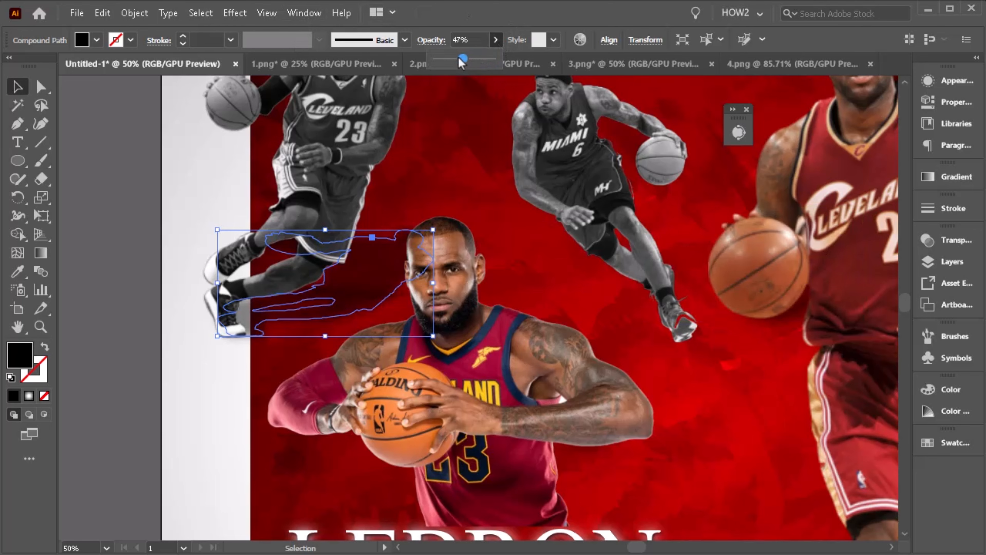
pyautogui.click(152, 162)
pyautogui.click(151, 163)
# - Duplicate the middle player image beside itself and turn the copy into a black silhouette
pyautogui.scroll(-2, 265, 218)
pyautogui.scroll(2, 285, 288)
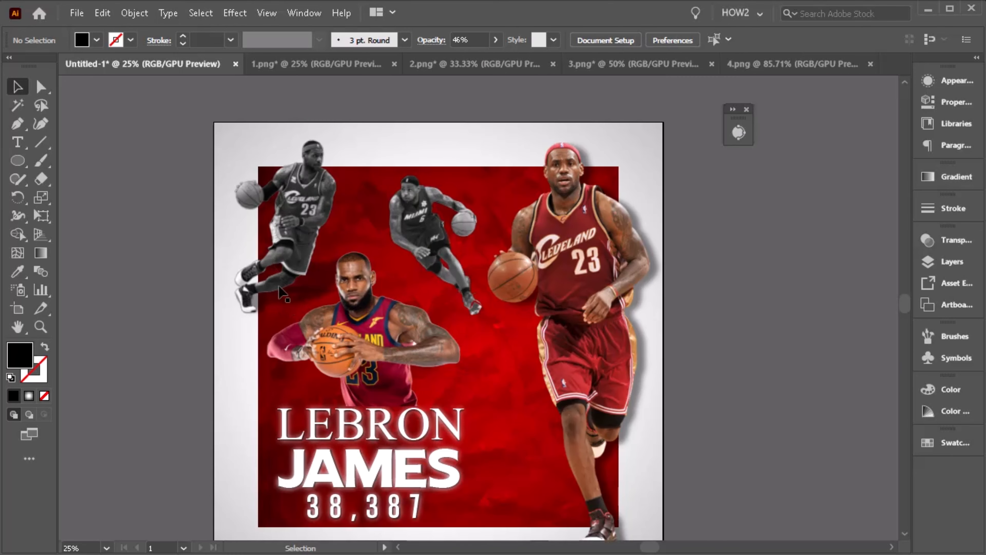
pyautogui.scroll(1, 292, 296)
pyautogui.scroll(1, 385, 323)
pyautogui.click(464, 278)
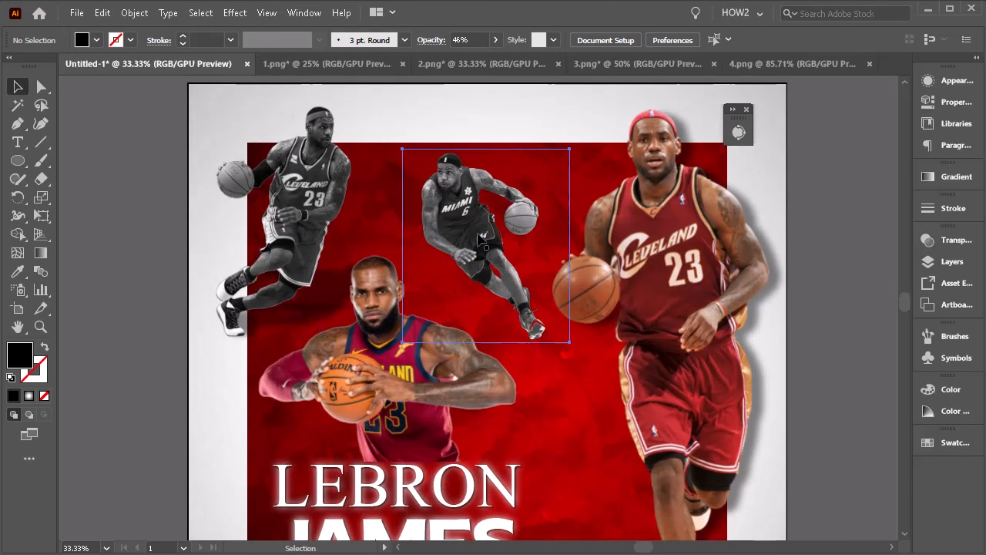
pyautogui.moveTo(441, 198); pyautogui.dragTo(387, 199)
pyautogui.click(128, 14)
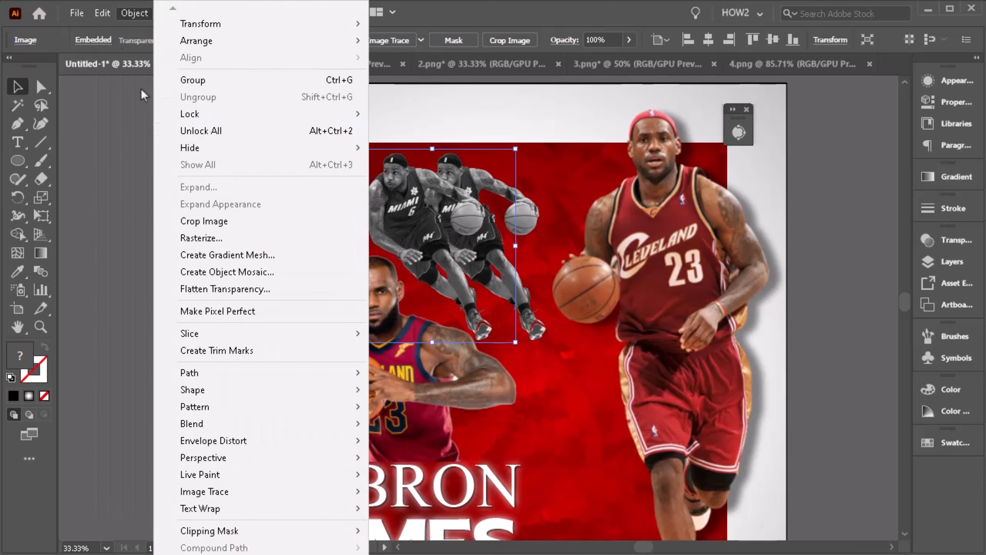
pyautogui.moveTo(104, 14)
pyautogui.moveTo(203, 282)
pyautogui.click(424, 324)
pyautogui.moveTo(690, 284); pyautogui.dragTo(765, 285)
pyautogui.click(569, 454)
pyautogui.click(714, 455)
# - Image Trace and expand the black silhouette copy into vector paths
pyautogui.scroll(-1, 426, 258)
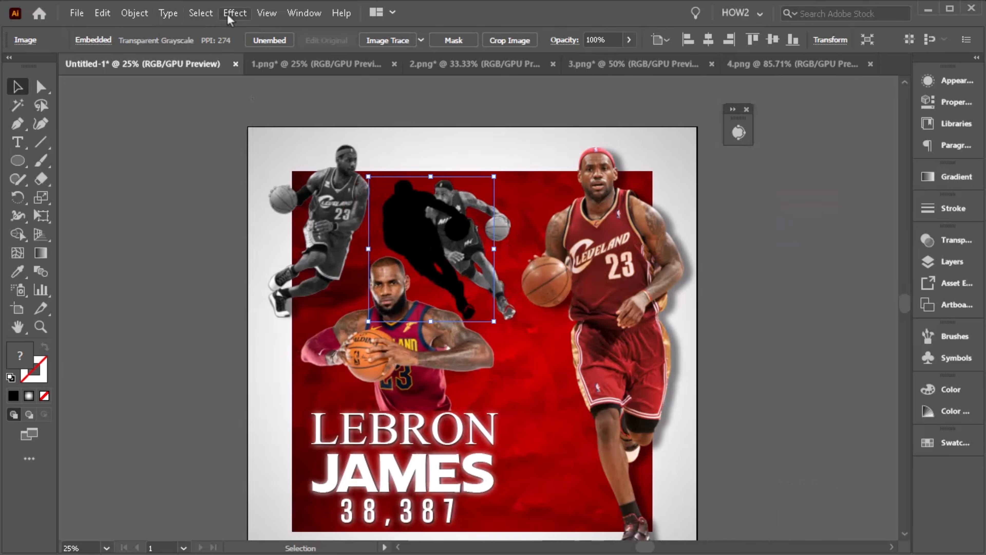
pyautogui.click(387, 40)
pyautogui.click(582, 309)
pyautogui.click(388, 40)
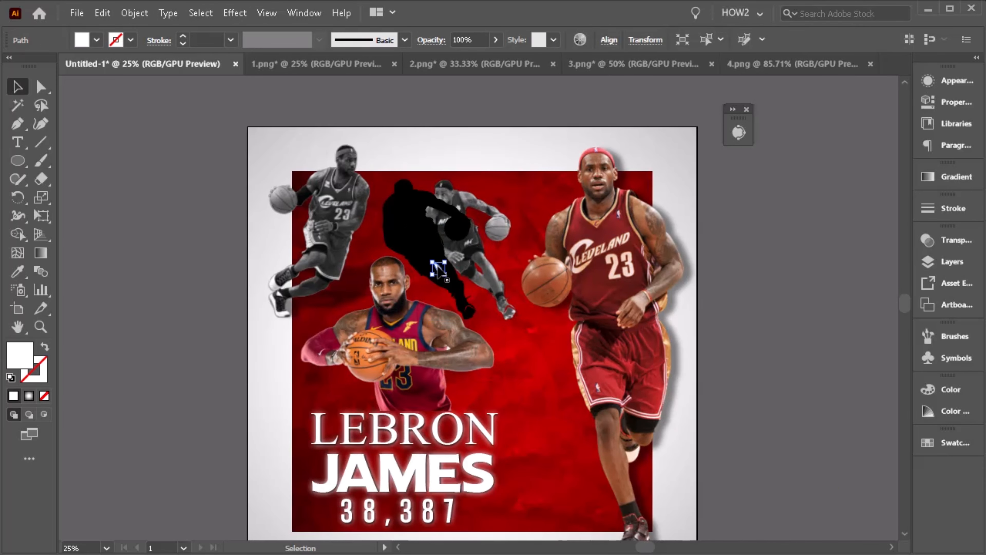
pyautogui.moveTo(415, 235); pyautogui.dragTo(449, 232)
# - Free-distort the silhouette into a flattened cast shadow beneath the middle player's feet
pyautogui.click(41, 216)
pyautogui.click(112, 211)
pyautogui.moveTo(419, 180); pyautogui.dragTo(413, 261)
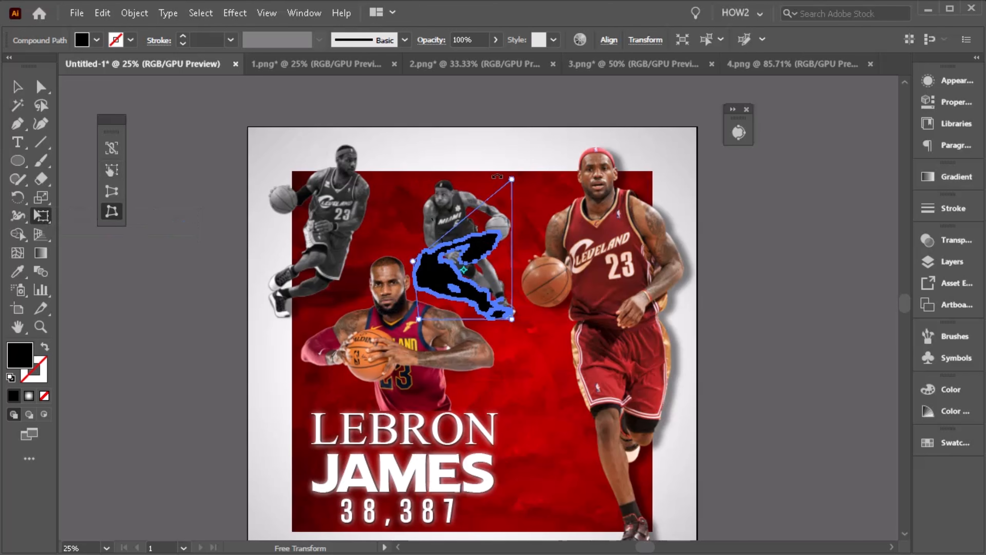
pyautogui.moveTo(512, 180); pyautogui.dragTo(481, 246)
pyautogui.moveTo(412, 261); pyautogui.dragTo(414, 273)
pyautogui.moveTo(481, 246); pyautogui.dragTo(477, 271)
pyautogui.moveTo(419, 319); pyautogui.dragTo(412, 335)
pyautogui.click(18, 86)
# - Apply a Gaussian Blur to the middle player's shadow
pyautogui.click(235, 13)
pyautogui.moveTo(264, 269)
pyautogui.click(436, 268)
pyautogui.click(749, 291)
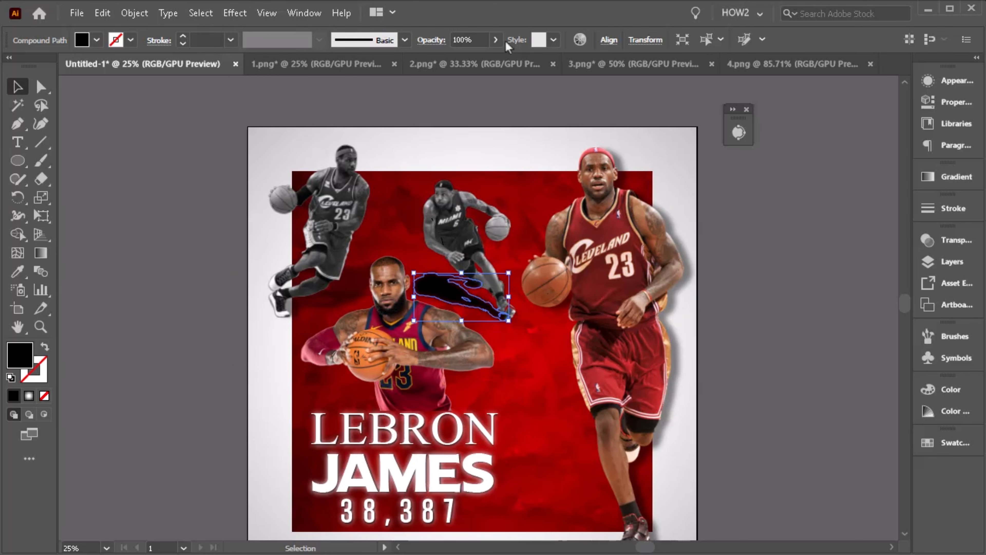
# - Lower the middle player's shadow opacity to 52% and deselect it
pyautogui.click(496, 40)
pyautogui.moveTo(494, 59); pyautogui.dragTo(467, 62)
pyautogui.click(242, 241)
# - Unlock all objects and select the center player image
pyautogui.scroll(2, 430, 309)
pyautogui.scroll(-4, 286, 283)
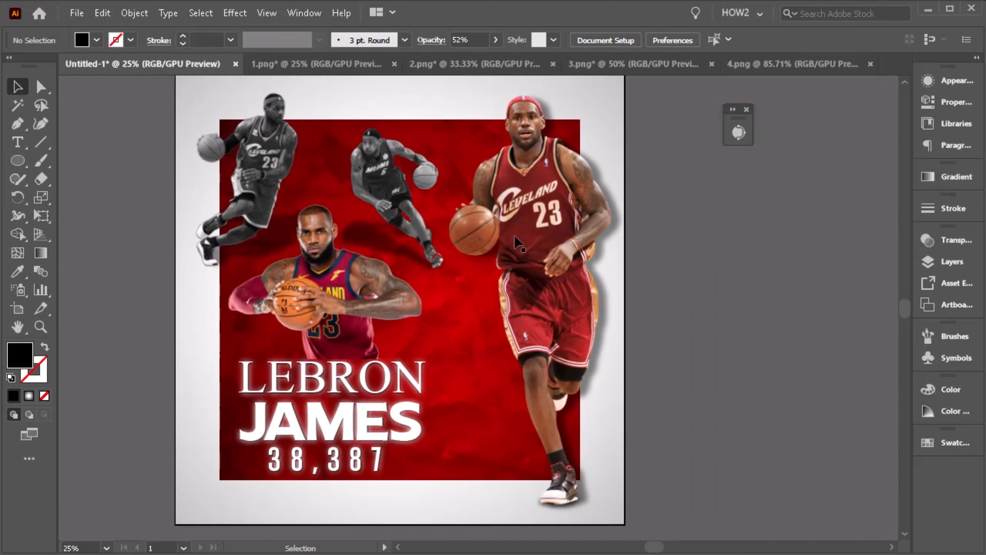
pyautogui.scroll(1, 515, 237)
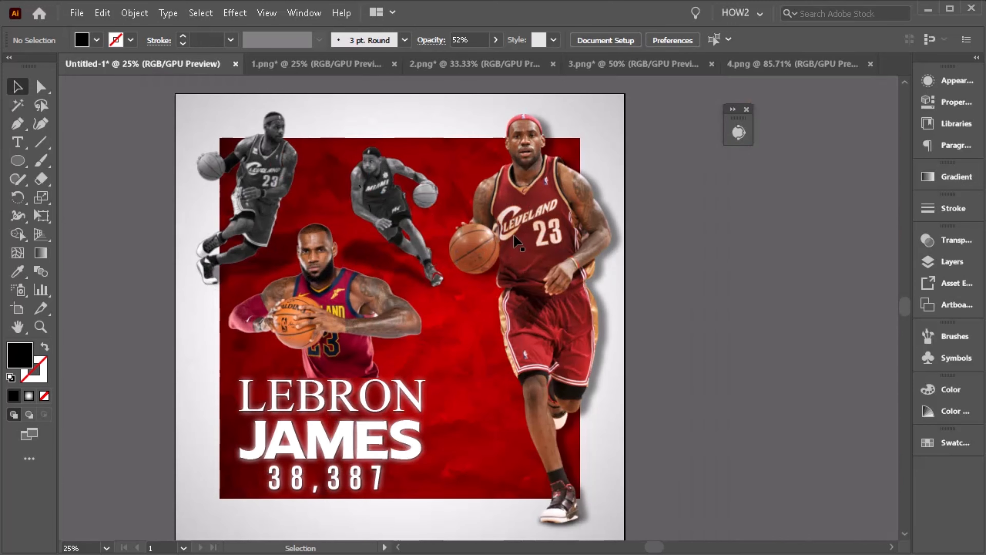
pyautogui.click(351, 321)
pyautogui.click(666, 323)
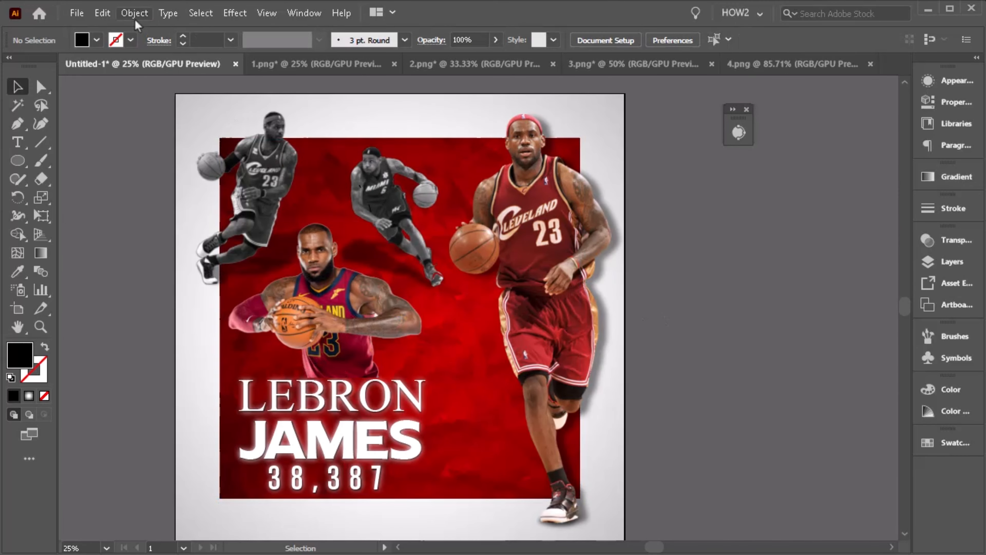
pyautogui.click(135, 13)
pyautogui.click(176, 131)
pyautogui.click(698, 271)
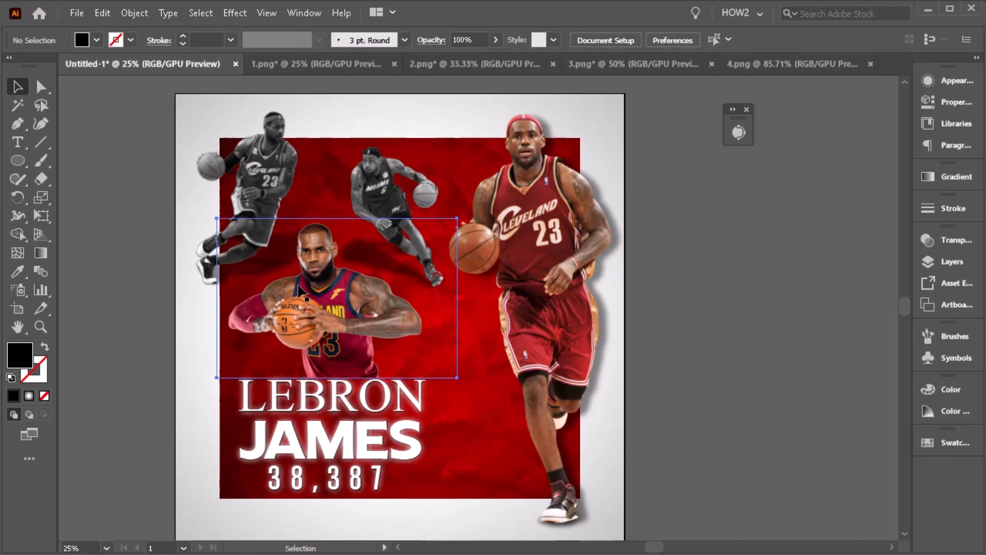
pyautogui.click(342, 327)
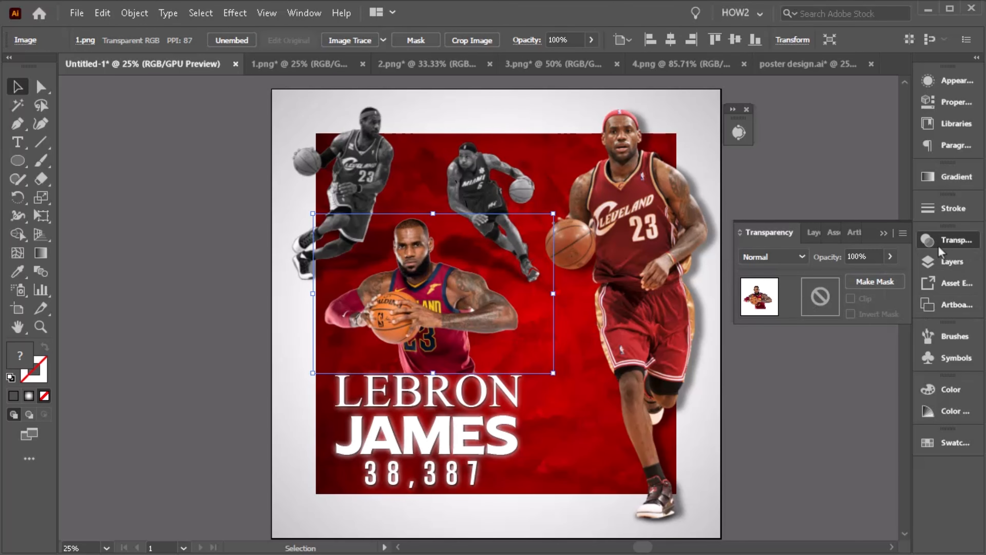
# - Create an opacity mask on the center player and draw a rectangle covering the image inside the mask
pyautogui.doubleClick(820, 308)
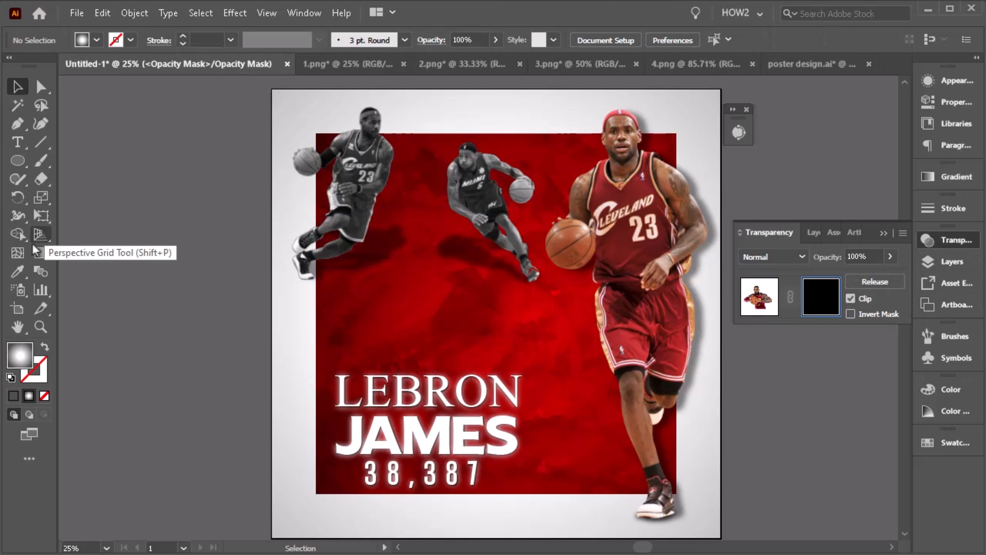
pyautogui.click(17, 160)
pyautogui.click(77, 158)
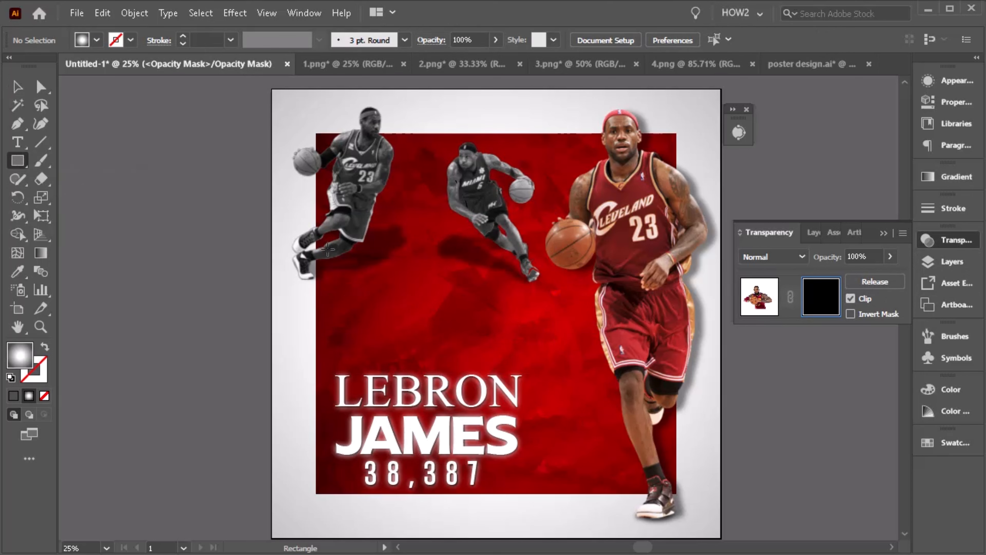
pyautogui.moveTo(350, 289); pyautogui.dragTo(533, 385)
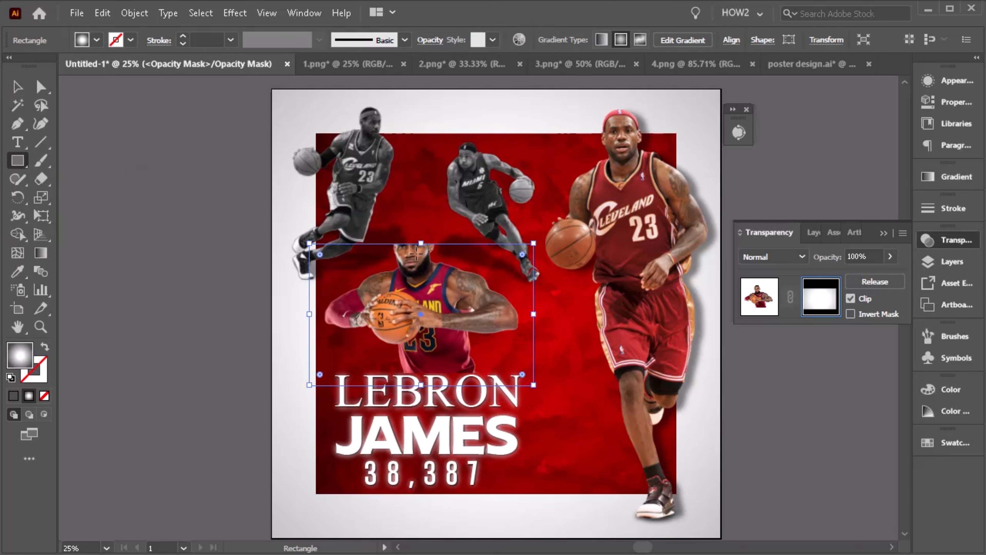
pyautogui.moveTo(423, 242); pyautogui.dragTo(422, 212)
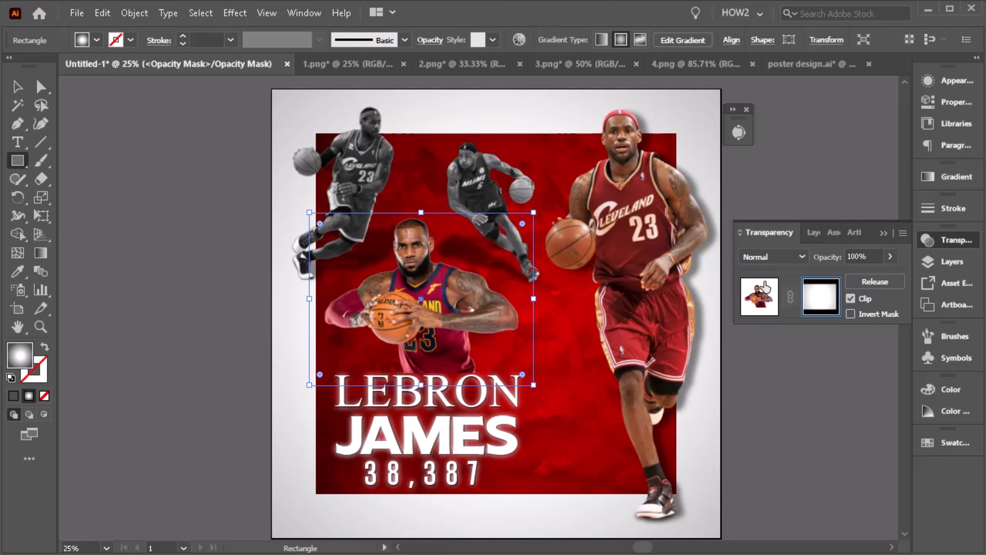
# - Fill the mask rectangle with a vertical white-to-black gradient fading out the player's lower body
pyautogui.click(39, 253)
pyautogui.click(811, 194)
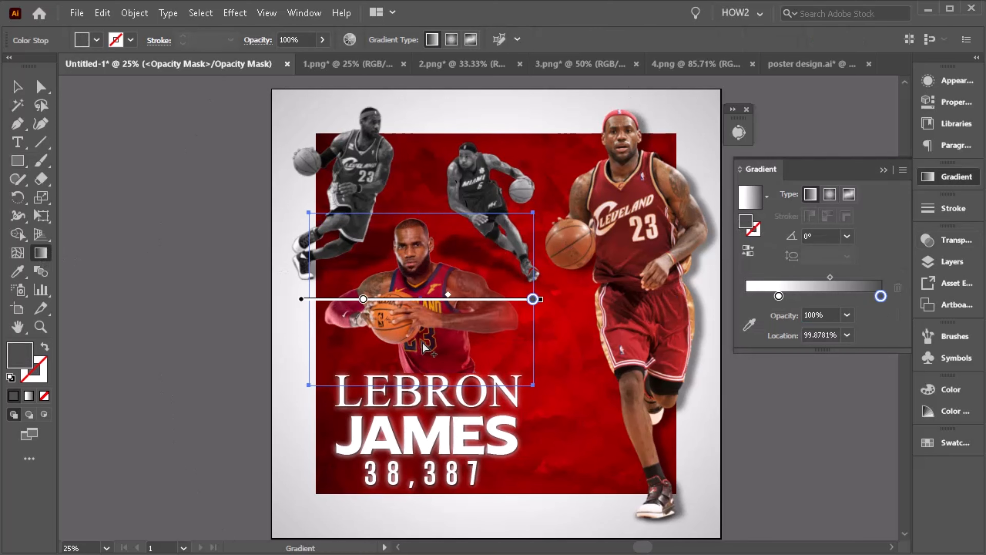
pyautogui.doubleClick(881, 297)
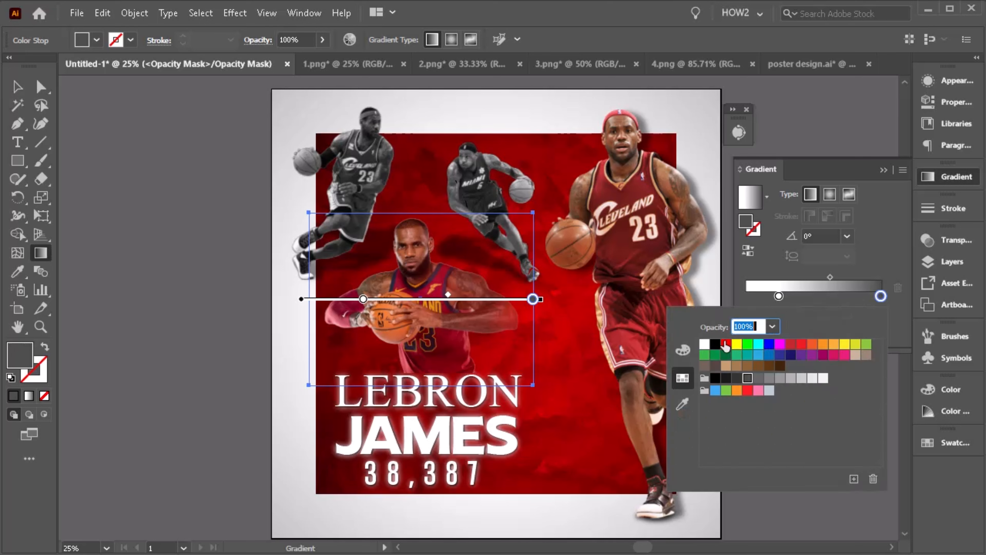
pyautogui.click(715, 345)
pyautogui.click(407, 344)
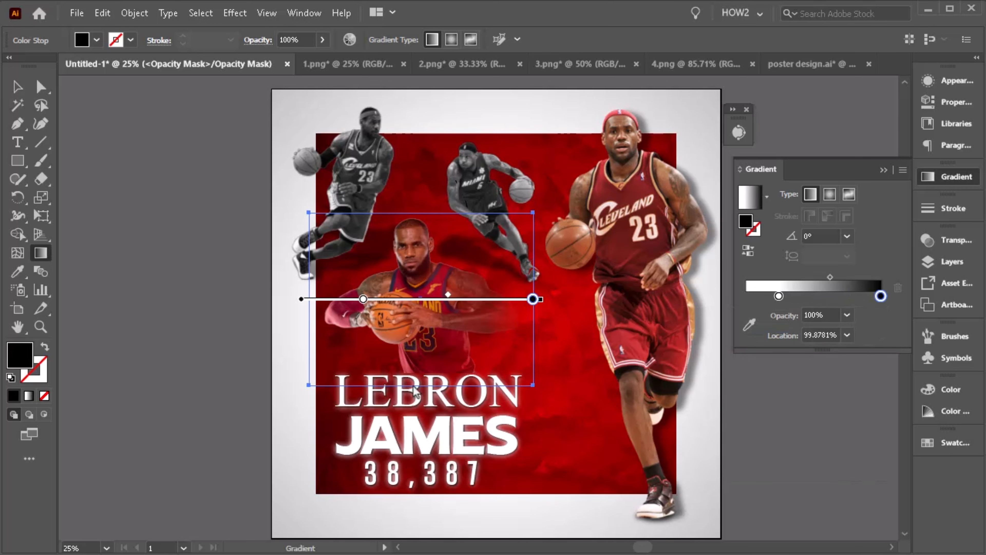
pyautogui.moveTo(421, 199); pyautogui.dragTo(421, 376)
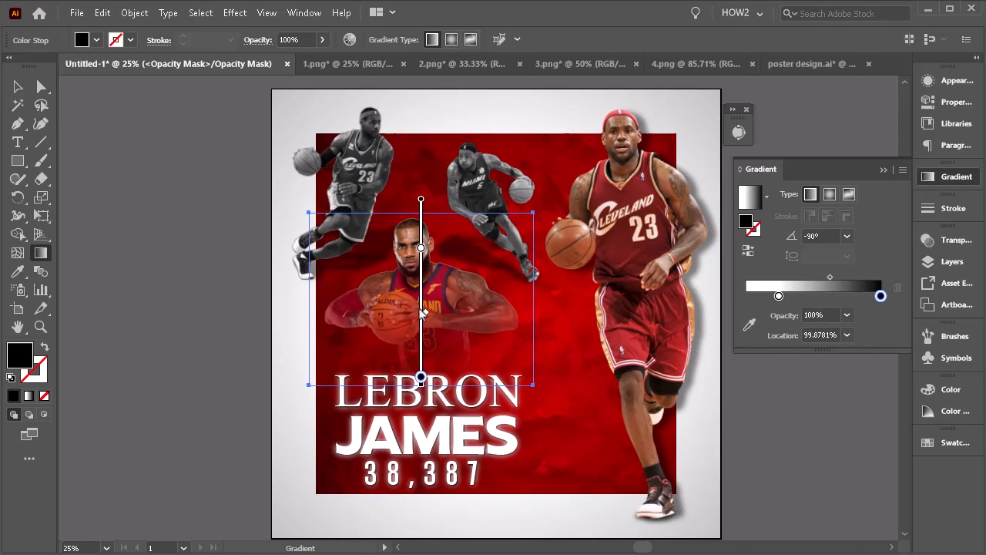
pyautogui.moveTo(421, 248); pyautogui.dragTo(422, 305)
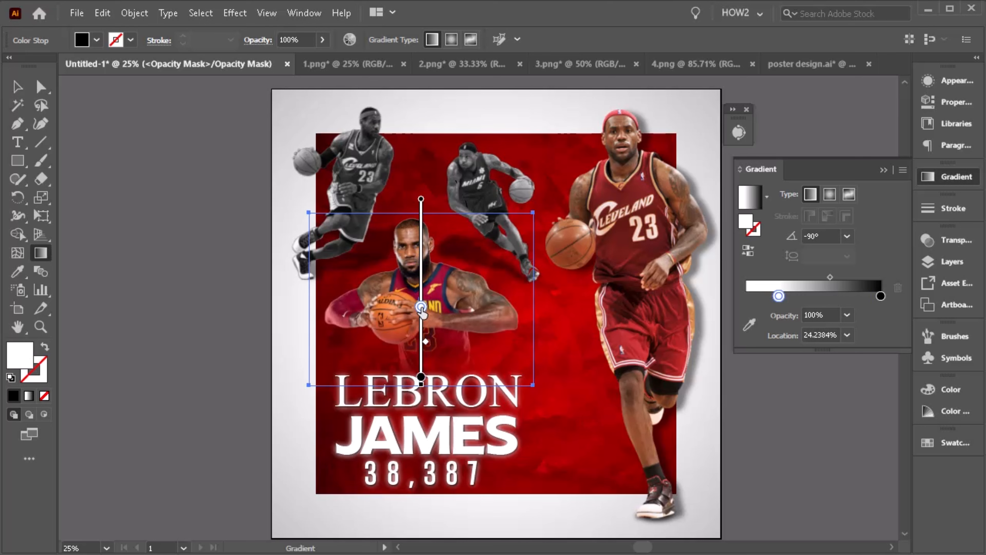
pyautogui.click(422, 371)
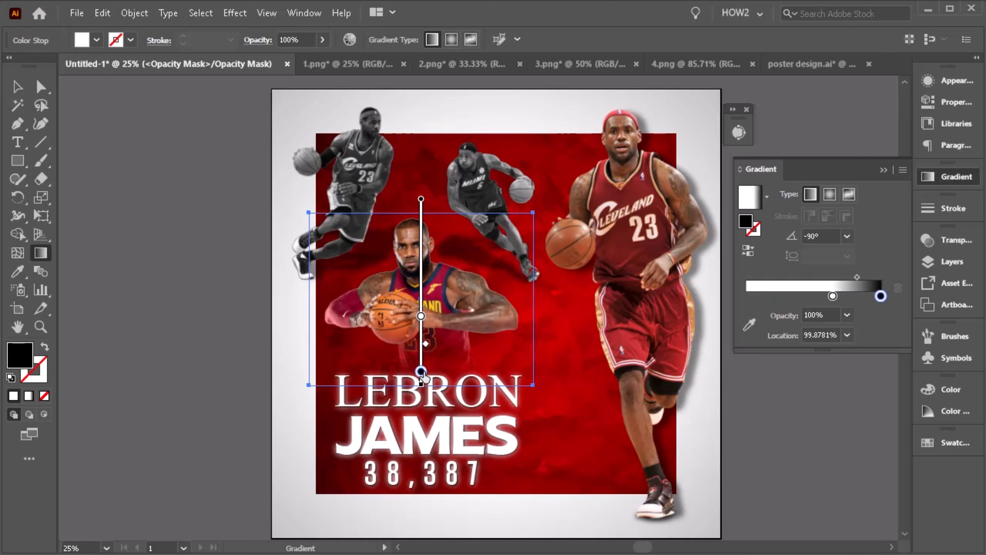
pyautogui.moveTo(421, 316); pyautogui.dragTo(421, 332)
pyautogui.moveTo(421, 371); pyautogui.dragTo(421, 377)
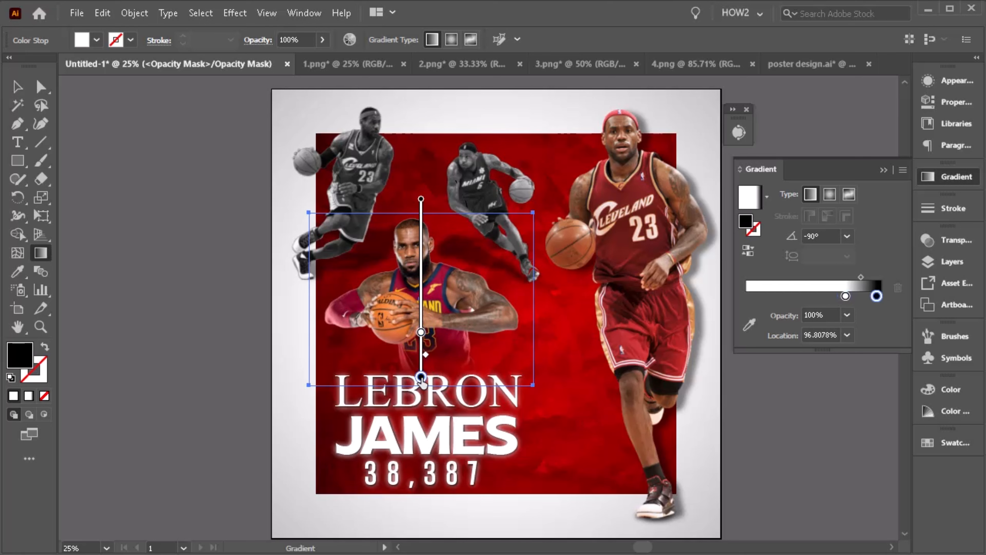
# - Leave opacity mask editing and return to the artwork with nothing selected
pyautogui.click(18, 87)
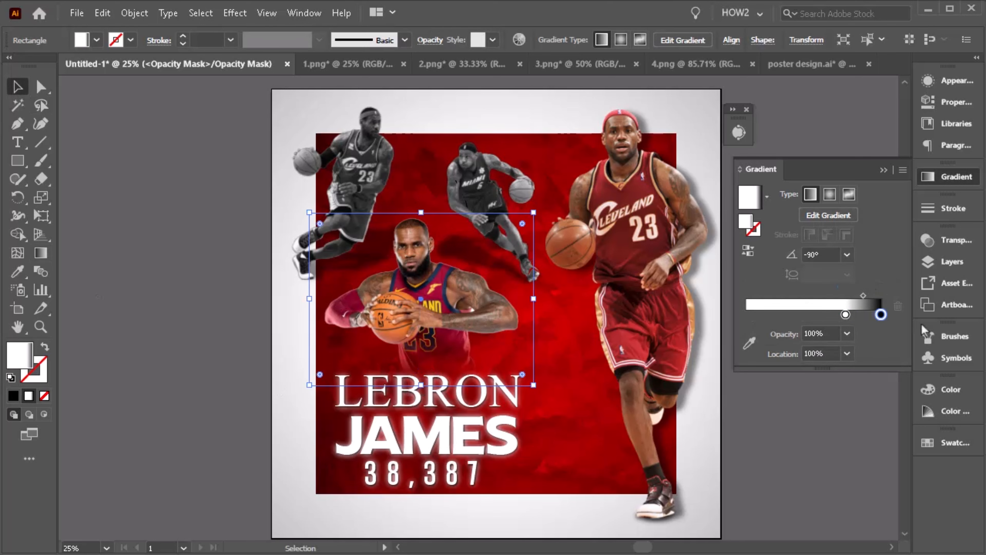
pyautogui.click(955, 240)
pyautogui.click(765, 305)
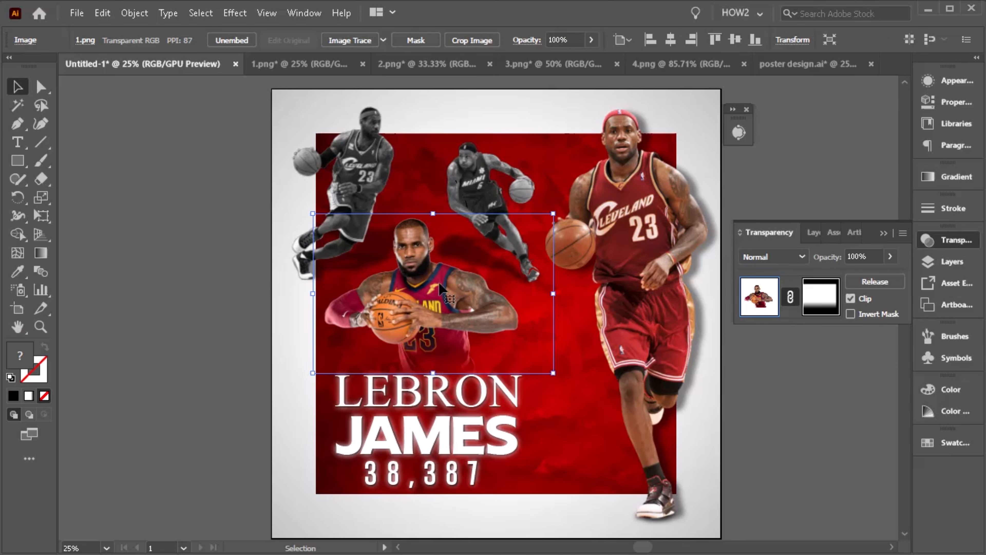
pyautogui.click(785, 388)
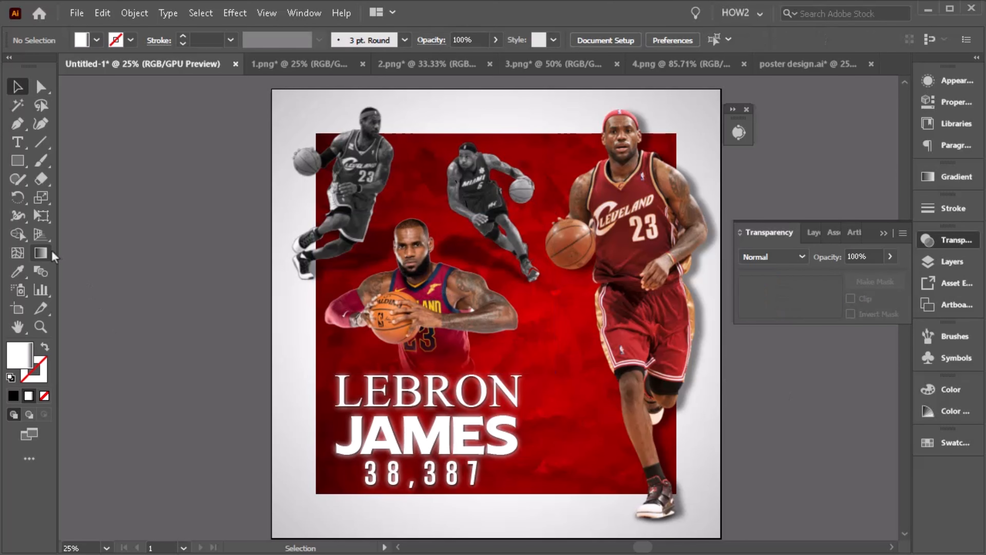
# - Draw a circle with the Ellipse tool over the center player's lower body
pyautogui.click(17, 161)
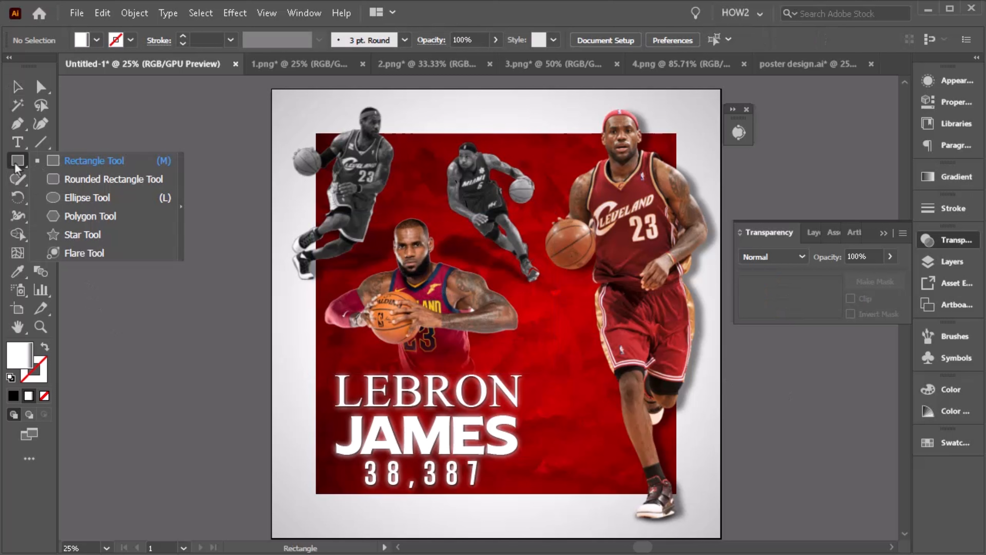
pyautogui.click(112, 205)
pyautogui.moveTo(333, 234); pyautogui.dragTo(468, 397)
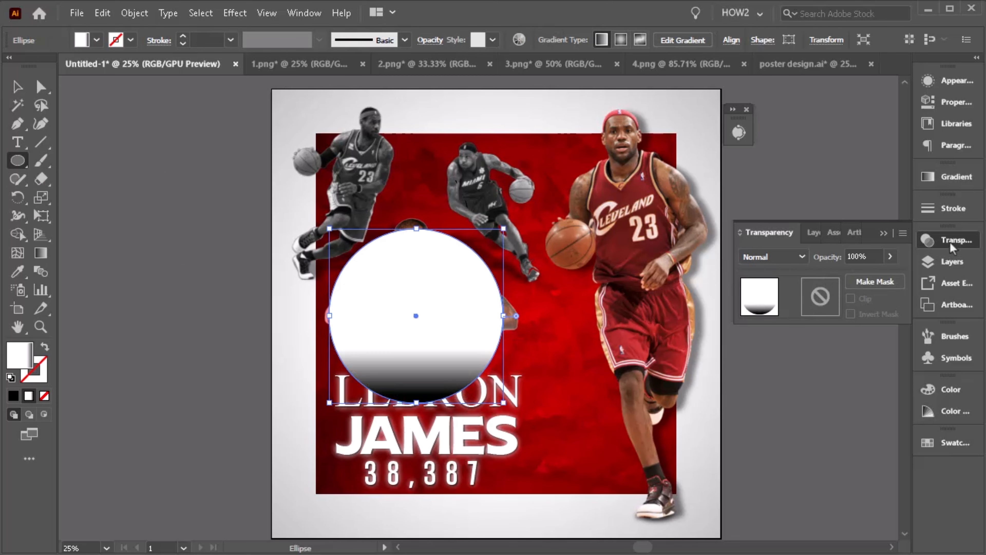
# - Switch the circle's fill to a radial gradient with the white stop moved to the center
pyautogui.click(41, 253)
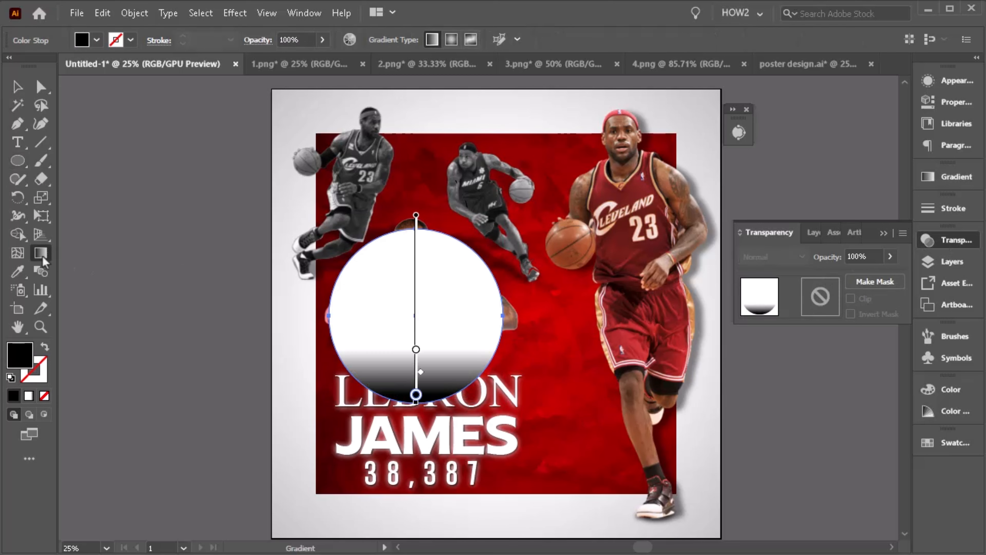
pyautogui.click(952, 179)
pyautogui.click(830, 194)
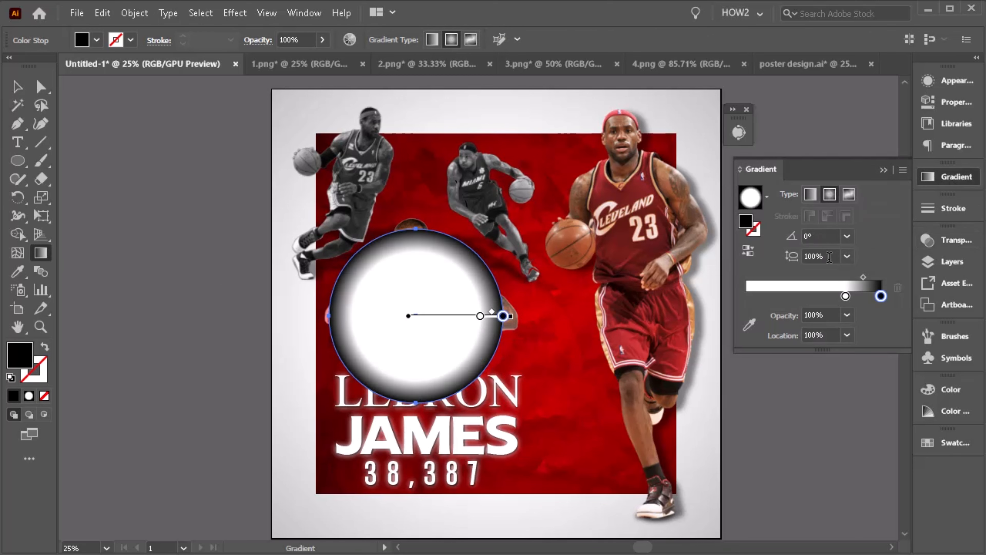
pyautogui.moveTo(846, 296); pyautogui.dragTo(723, 304)
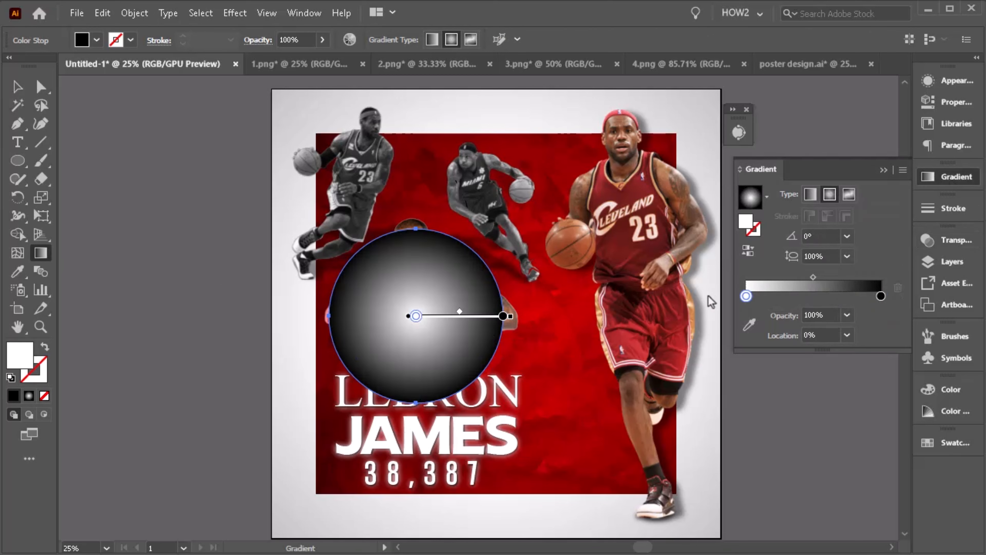
# - Color the radial gradient stops yellow at the center and orange at the edge
pyautogui.doubleClick(881, 297)
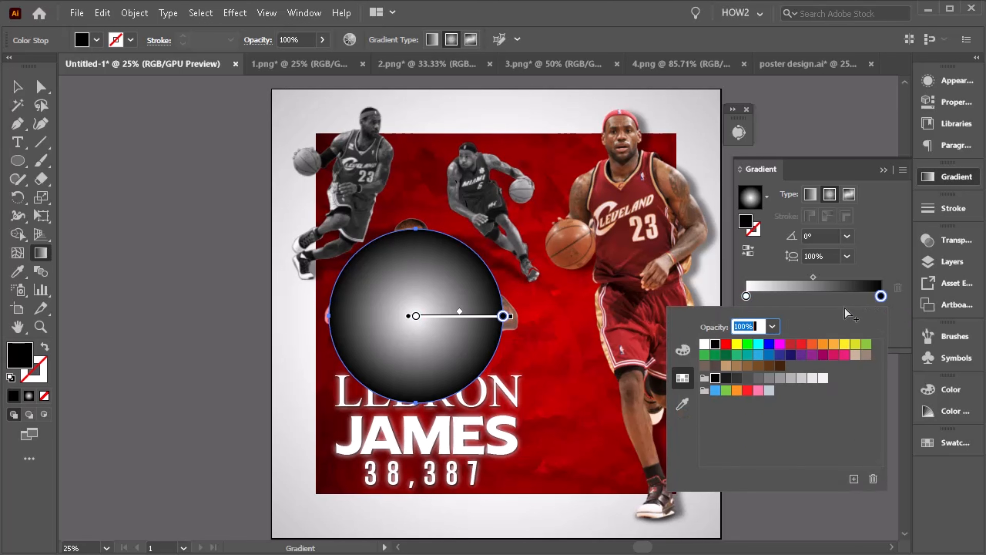
pyautogui.click(746, 296)
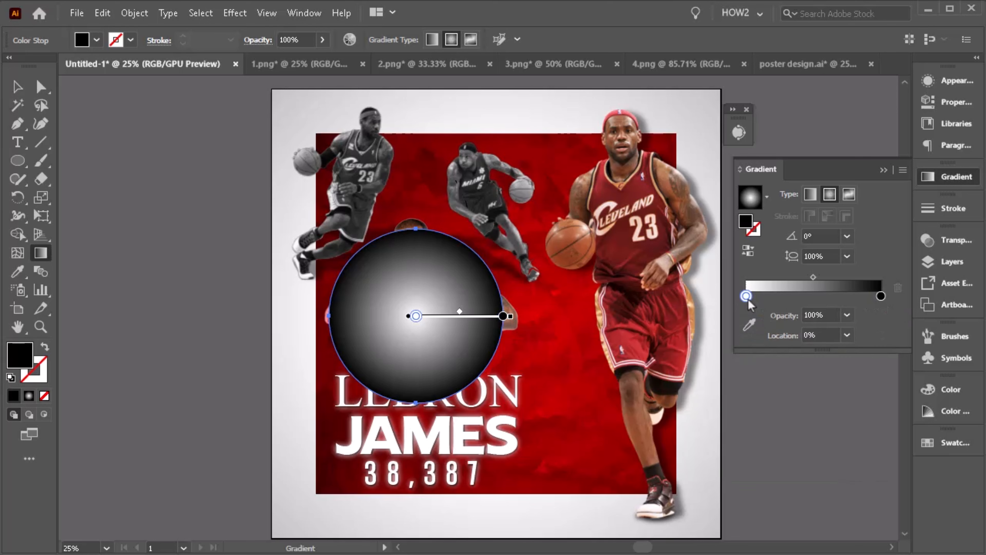
pyautogui.doubleClick(746, 296)
pyautogui.click(743, 347)
pyautogui.click(737, 345)
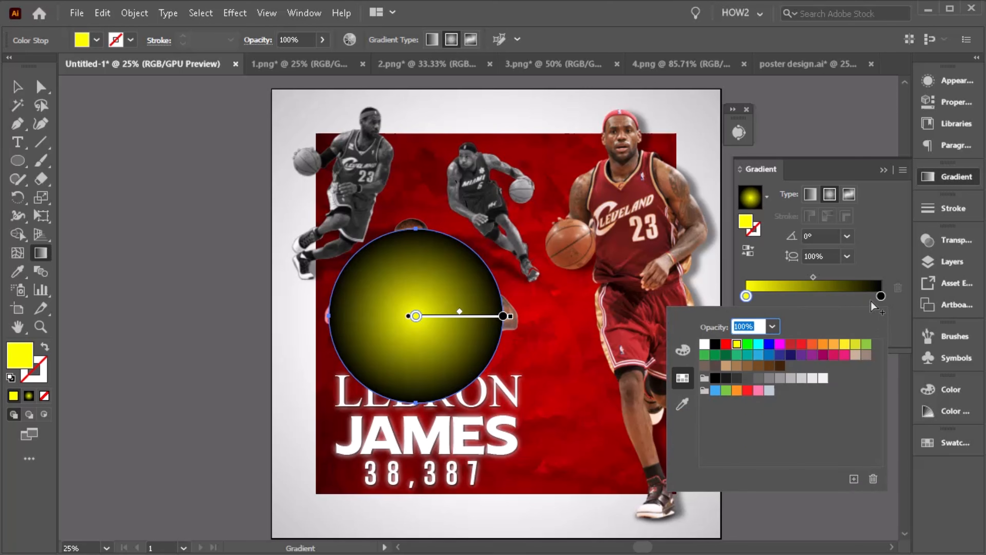
pyautogui.click(881, 297)
pyautogui.doubleClick(880, 296)
pyautogui.click(813, 345)
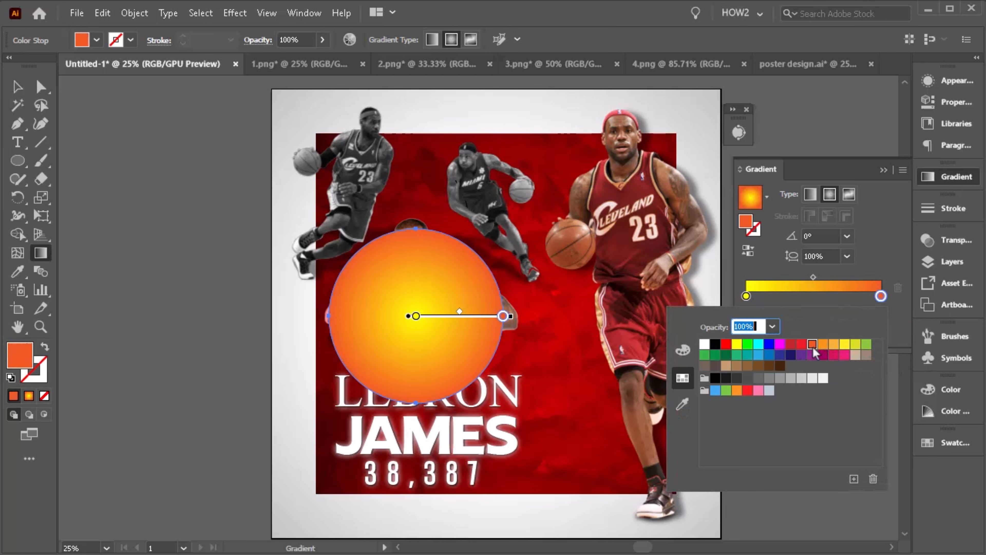
# - Set the orange edge stop's opacity to 0% so the circle fades into a glow
pyautogui.click(879, 300)
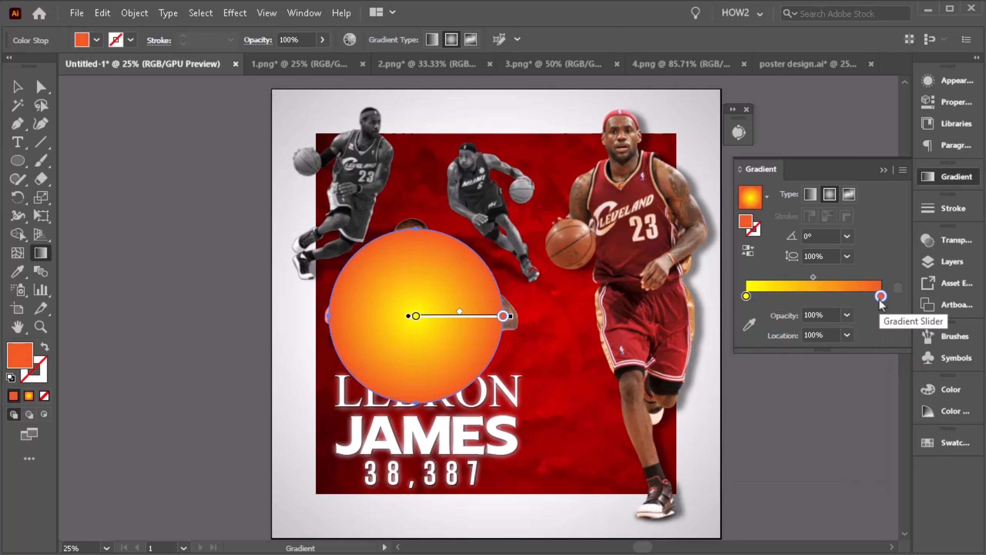
pyautogui.click(847, 315)
pyautogui.click(863, 344)
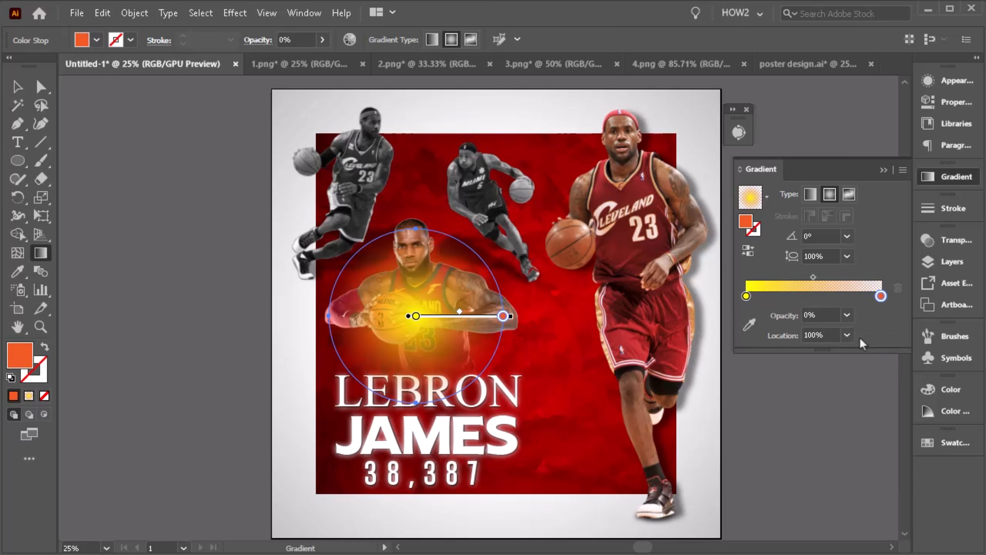
pyautogui.click(17, 86)
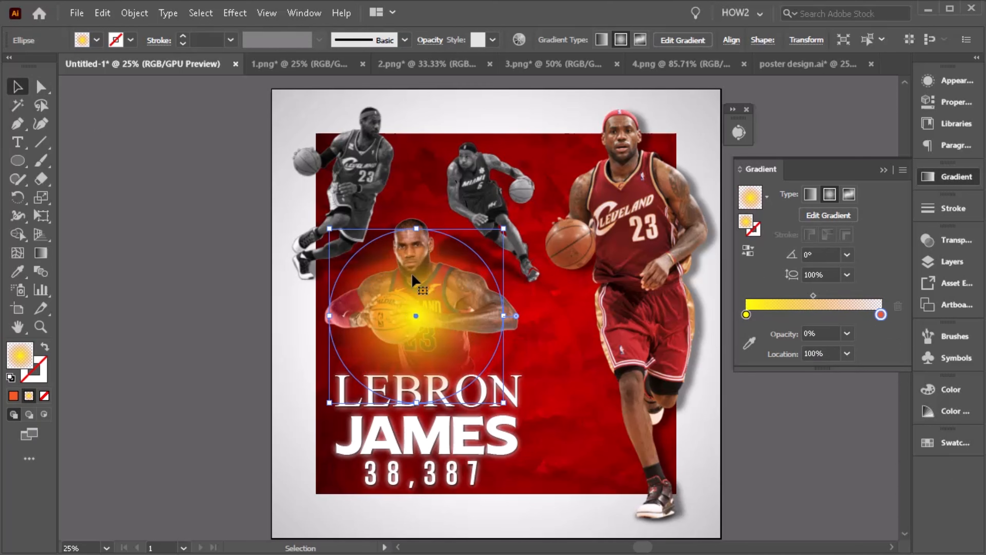
# - Copy the glow circle and apply a Gaussian Blur effect to soften it
pyautogui.press('a')
pyautogui.hotkey('ctrl', 'c')
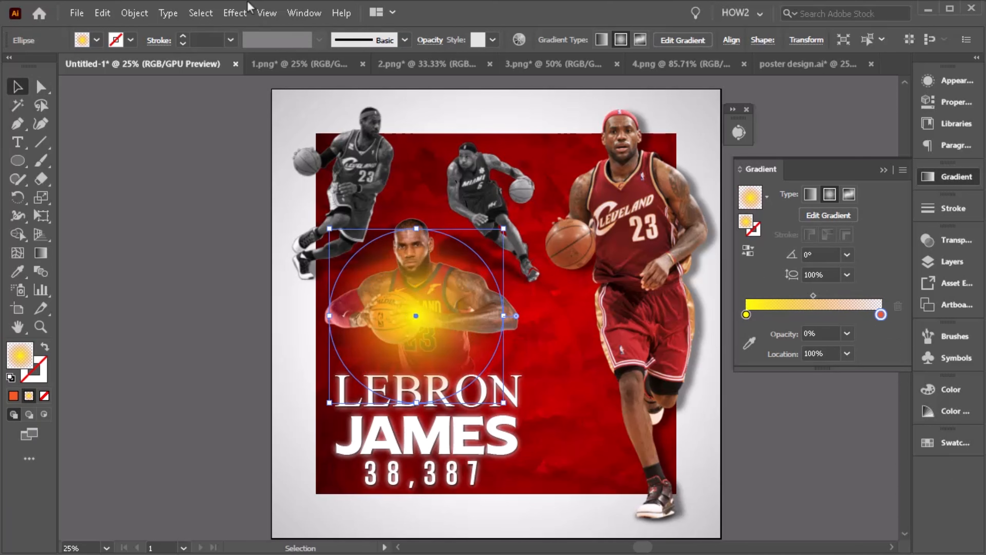
pyautogui.click(234, 13)
pyautogui.moveTo(267, 271)
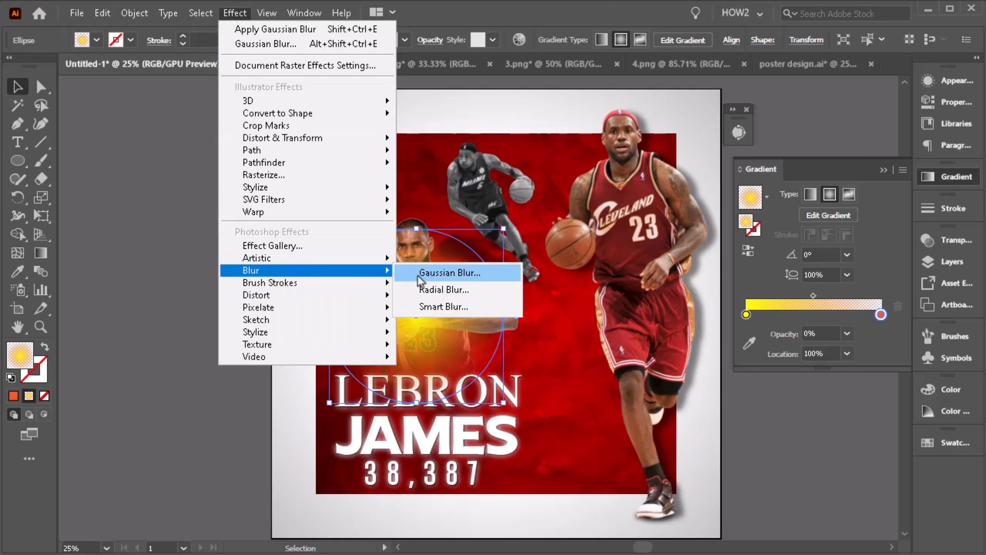
pyautogui.click(452, 272)
pyautogui.moveTo(724, 253); pyautogui.dragTo(748, 257)
pyautogui.click(743, 288)
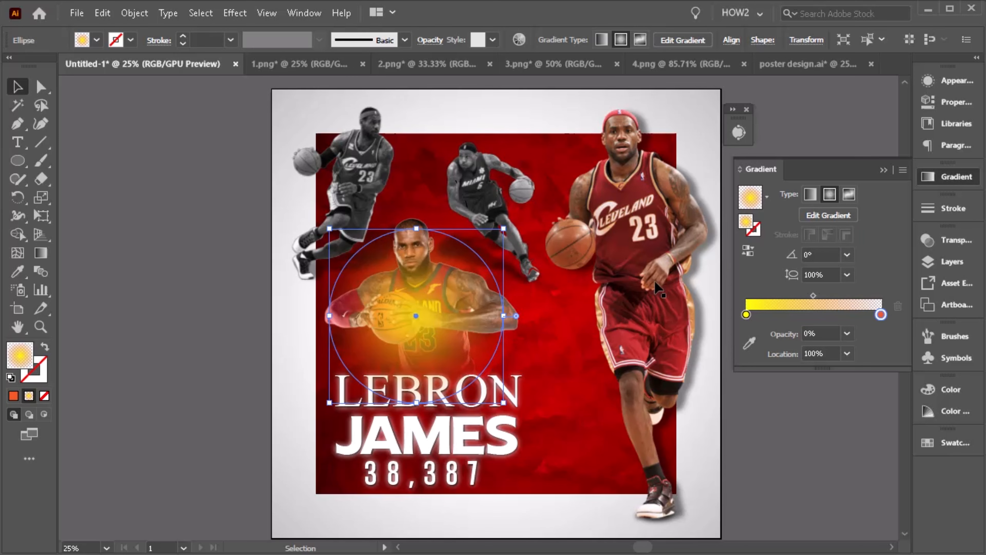
# - Enlarge the blurred glow circle around the center player, then deselect it
pyautogui.moveTo(505, 229); pyautogui.dragTo(515, 217)
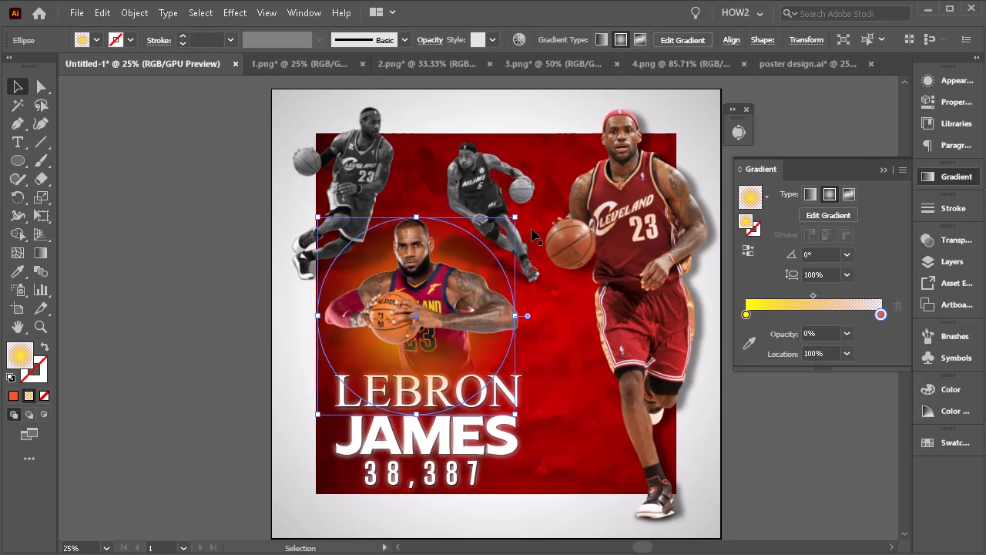
pyautogui.scroll(1, 479, 253)
pyautogui.click(486, 253)
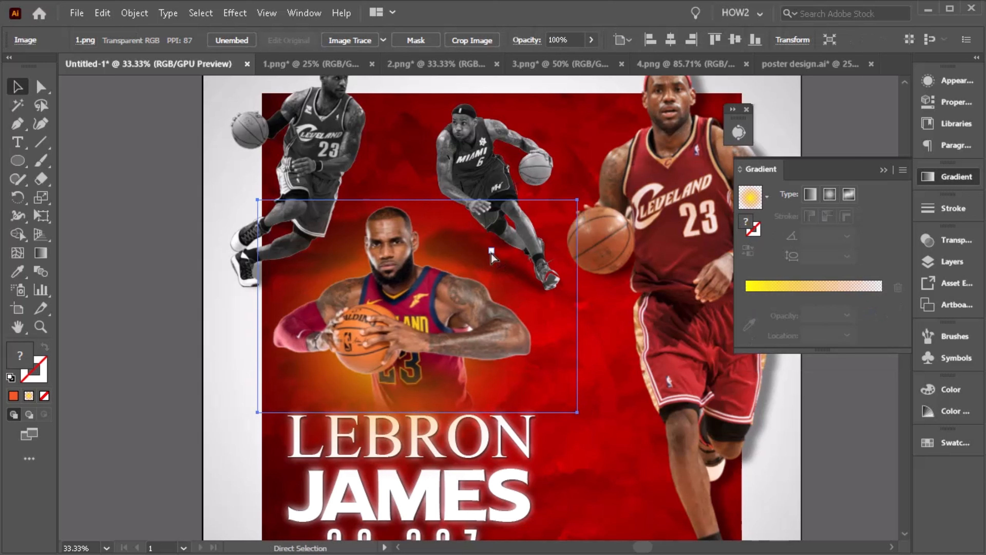
pyautogui.click(474, 259)
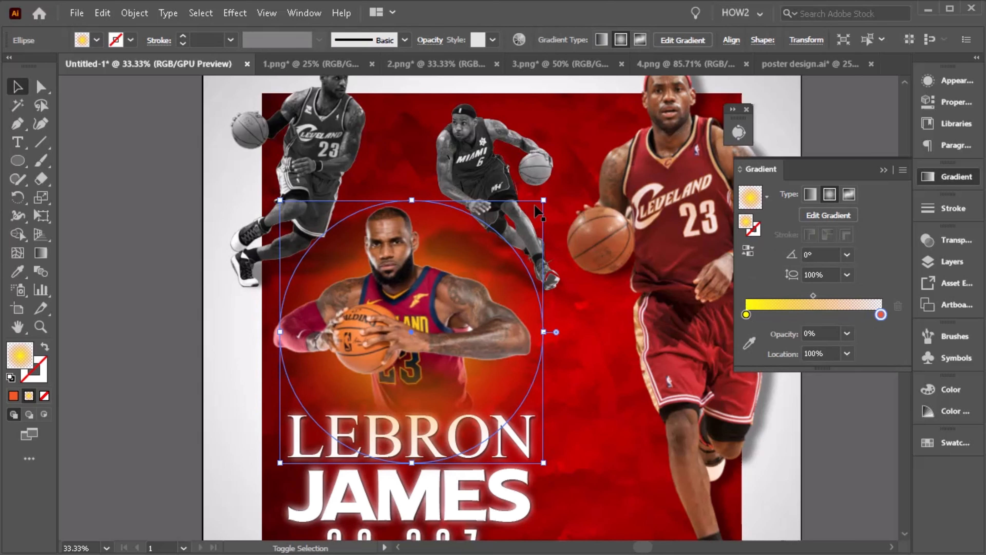
pyautogui.moveTo(540, 204); pyautogui.dragTo(552, 191)
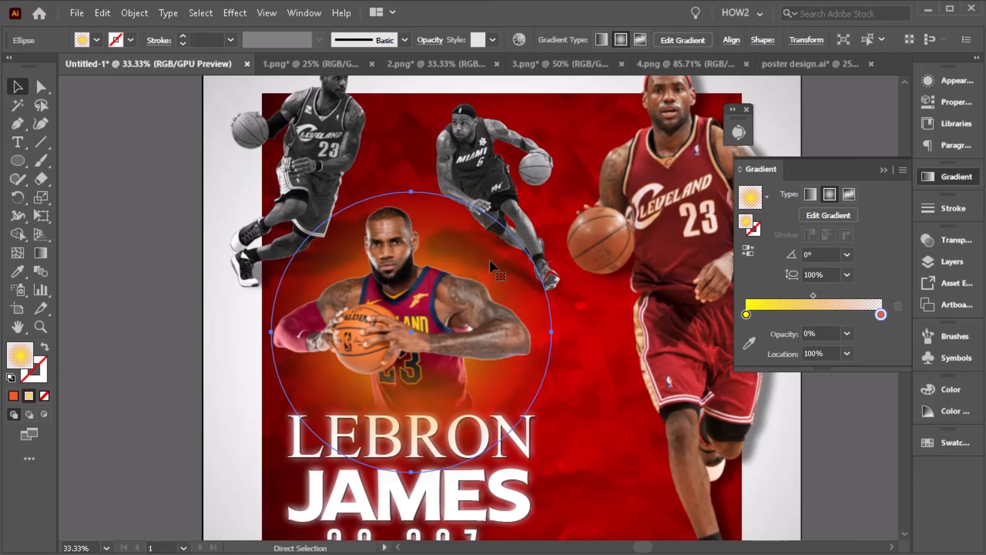
pyautogui.hotkey('ctrl', 'shift', 'a')
pyautogui.moveTo(415, 304); pyautogui.dragTo(407, 267)
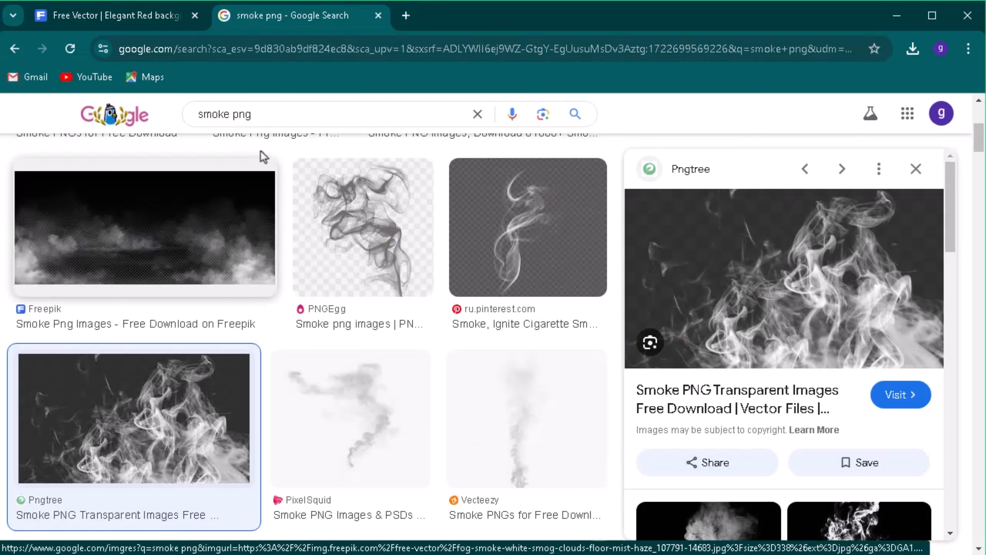
# - In the browser, grab the smoke PNG image from the Google image search results for smoke png
pyautogui.moveTo(196, 114); pyautogui.dragTo(269, 115)
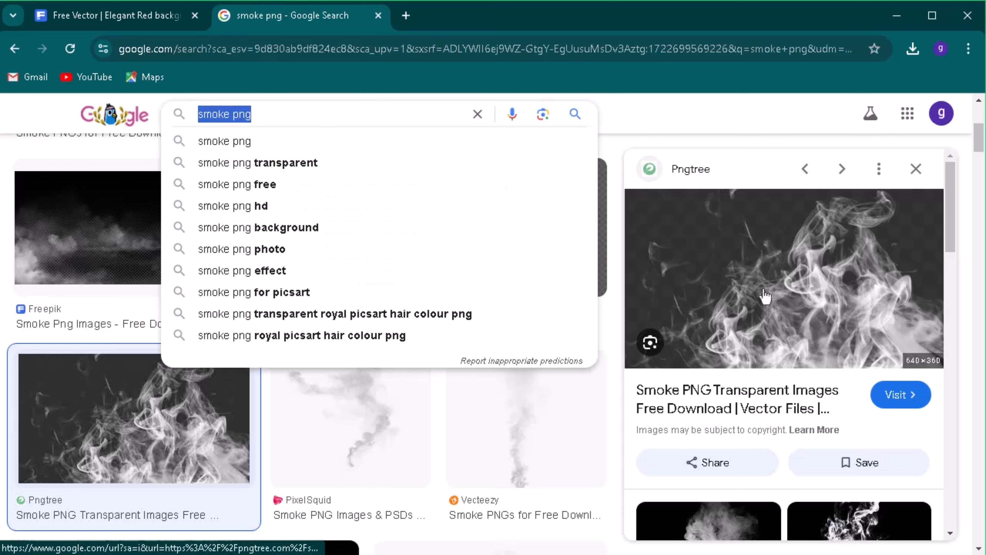
pyautogui.rightClick(745, 273)
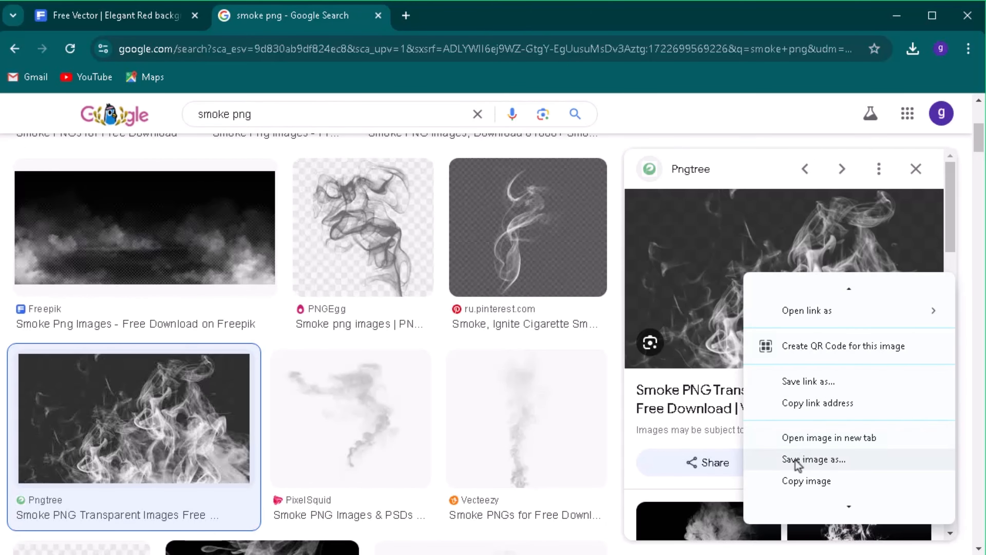
pyautogui.click(795, 460)
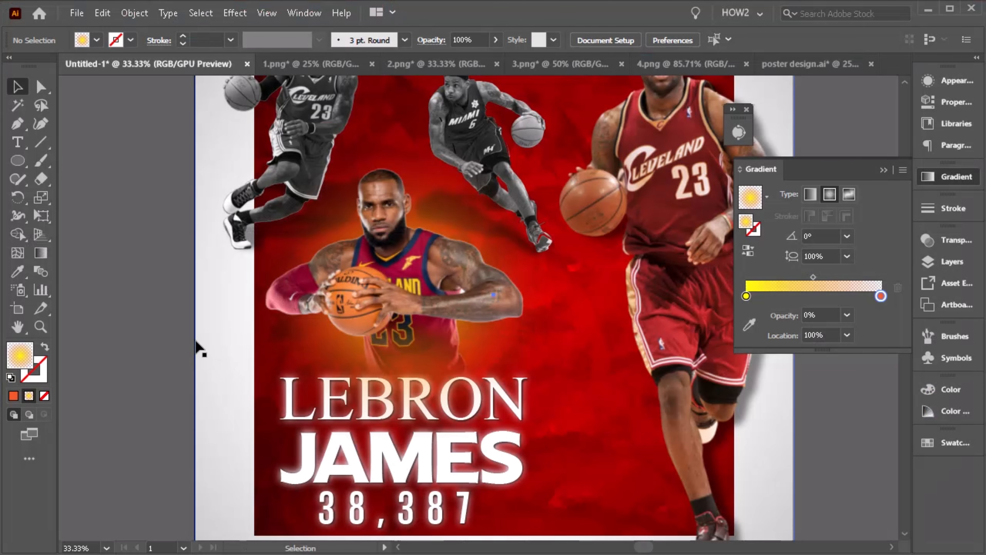
# - Paste the smoke image into the poster and scale it over the center player's lower body
pyautogui.hotkey('ctrl', 'v')
pyautogui.moveTo(497, 304); pyautogui.dragTo(400, 305)
pyautogui.moveTo(479, 261); pyautogui.dragTo(508, 244)
pyautogui.moveTo(450, 302); pyautogui.dragTo(466, 293)
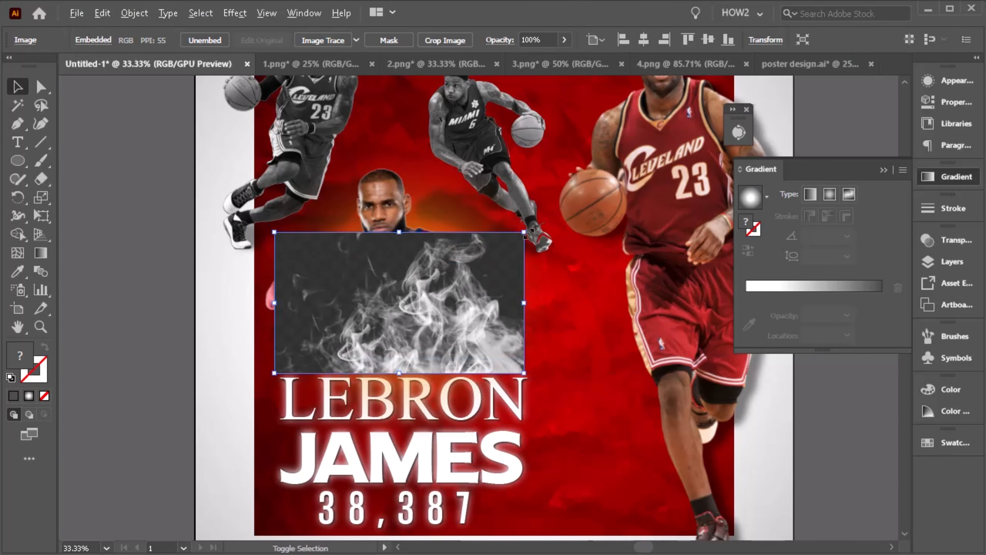
pyautogui.moveTo(526, 234); pyautogui.dragTo(536, 224)
# - Send the smoke image backward behind the player and nudge it upward
pyautogui.hotkey('ctrl', '[')
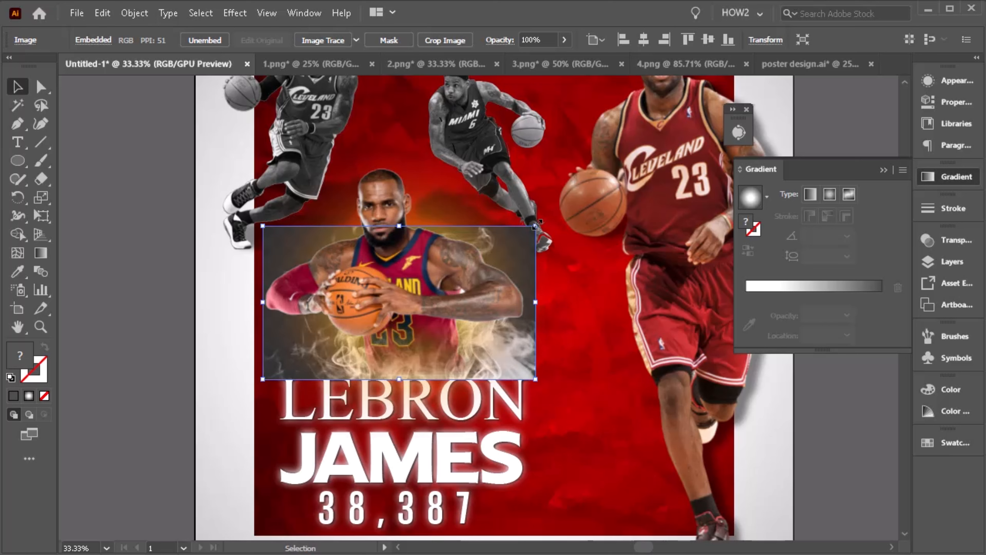
pyautogui.press('Up')
pyautogui.press('Up')
pyautogui.press('Up')
pyautogui.press('Up')
pyautogui.press('Up')
pyautogui.press('Up')
pyautogui.press('Up')
pyautogui.press('Up')
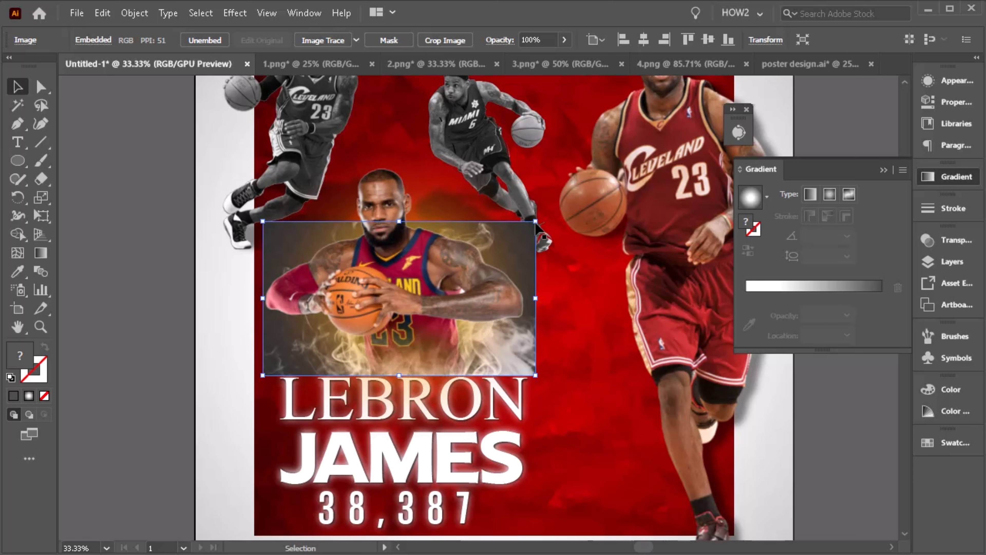
# - Set the smoke image's blending mode to Soft Light
pyautogui.click(932, 241)
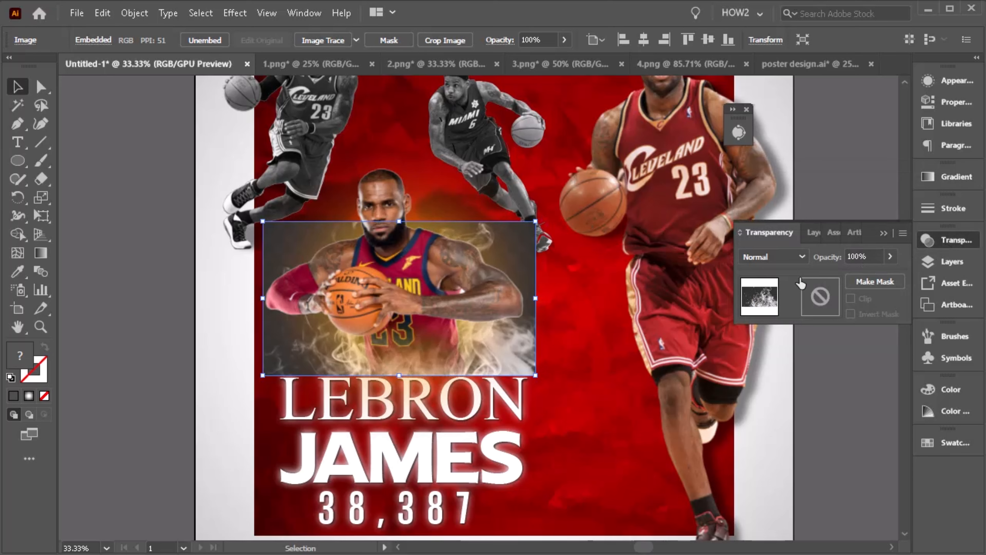
pyautogui.click(781, 256)
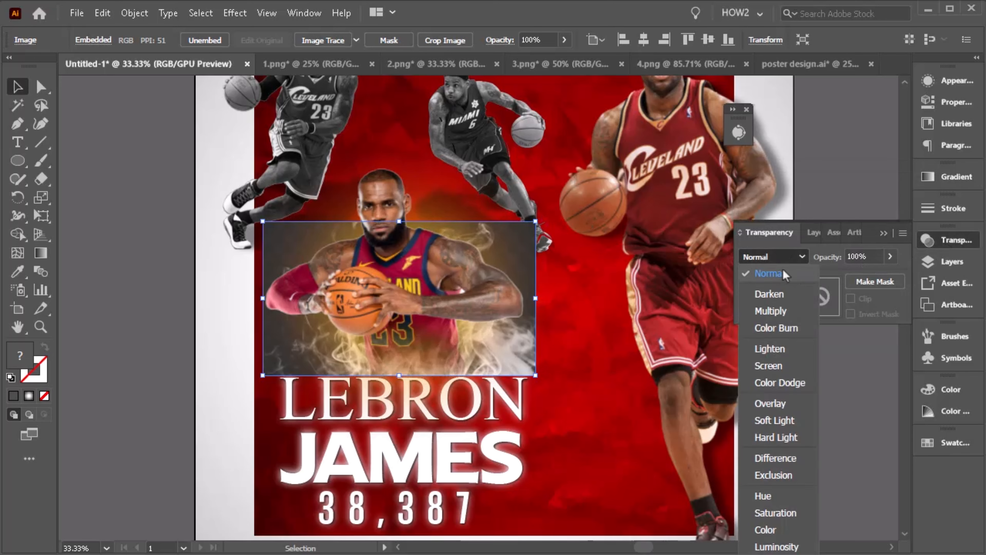
pyautogui.click(778, 422)
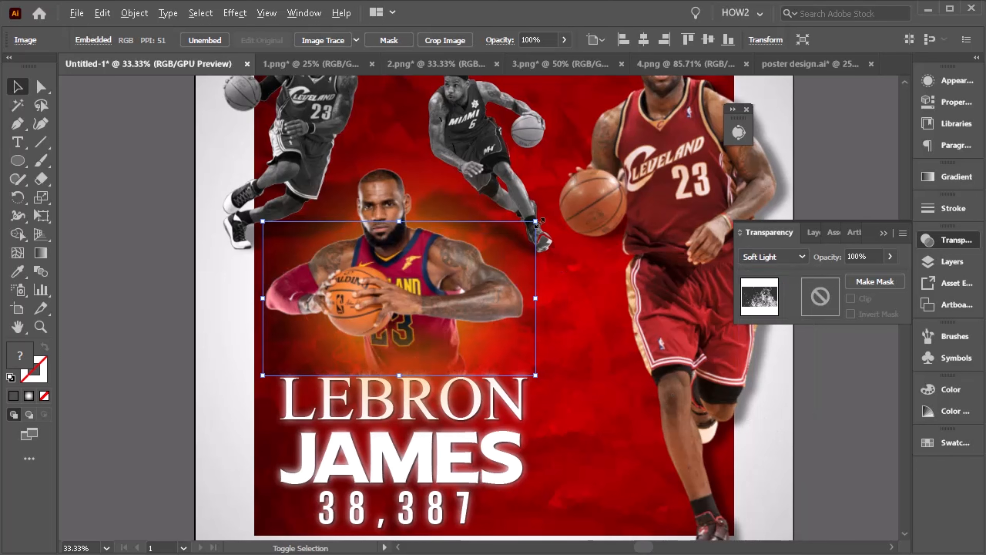
# - Enlarge the smoke image slightly and nudge it upward
pyautogui.moveTo(536, 222); pyautogui.dragTo(543, 218)
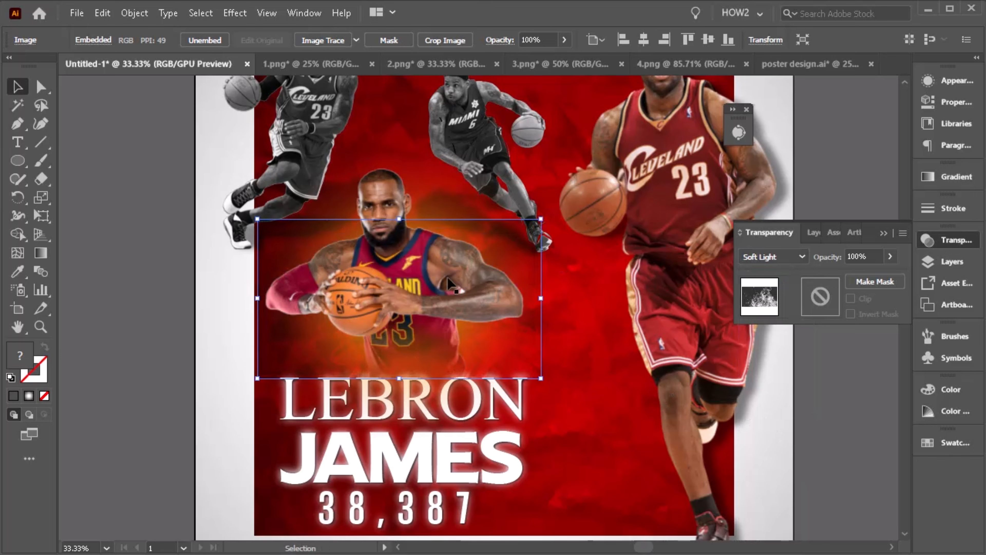
pyautogui.scroll(1, 286, 303)
pyautogui.scroll(-1, 285, 305)
pyautogui.press('Up')
pyautogui.press('Up')
pyautogui.press('Up')
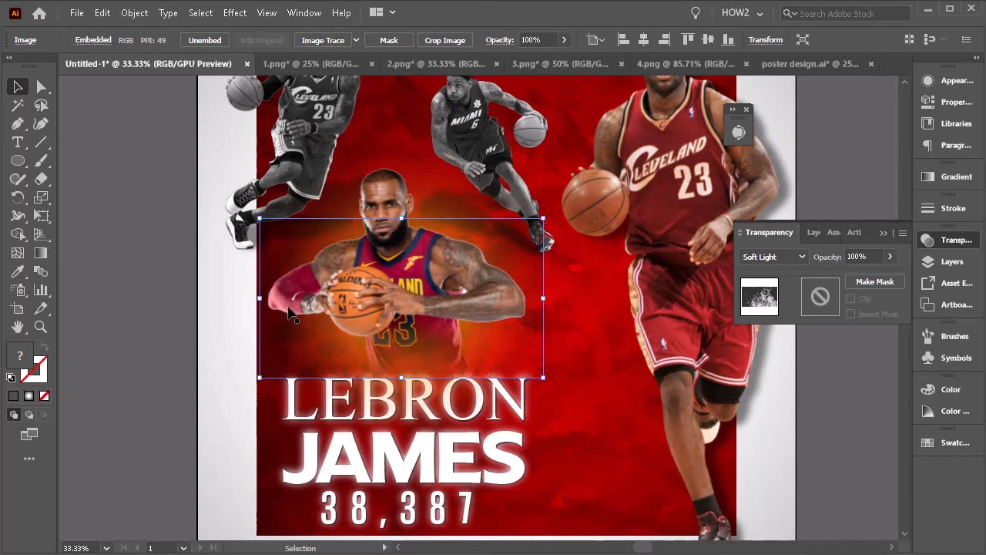
# - Apply the Feather effect to the smoke image
pyautogui.click(235, 13)
pyautogui.moveTo(273, 188)
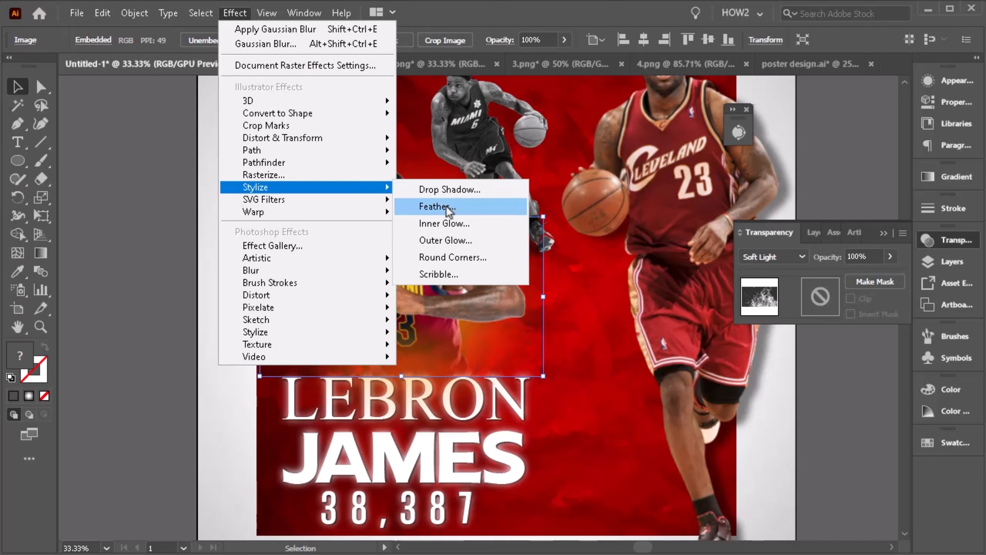
pyautogui.click(458, 208)
pyautogui.click(758, 319)
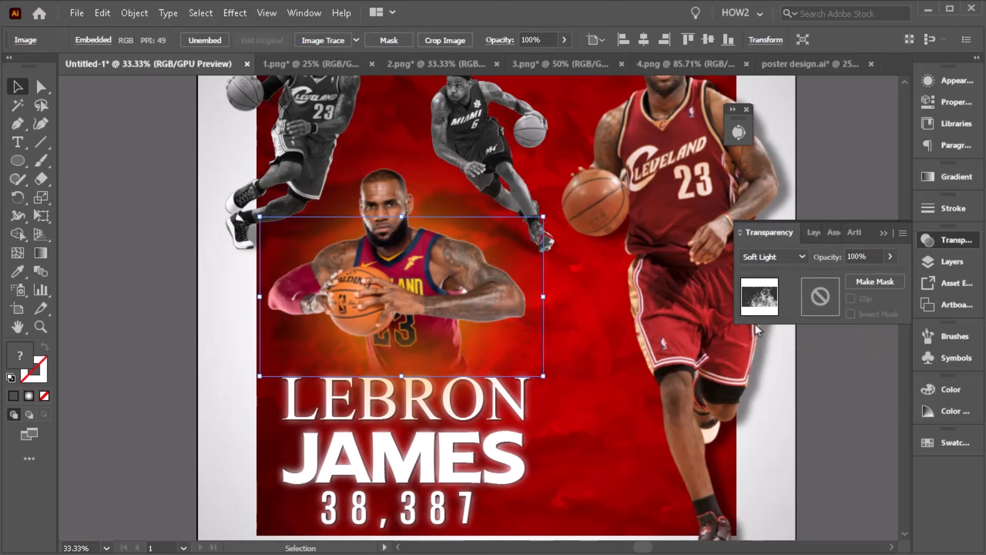
# - Apply Feather to the smoke image with a radius of about 85 px
pyautogui.click(181, 299)
pyautogui.scroll(3, 439, 323)
pyautogui.scroll(-3, 350, 379)
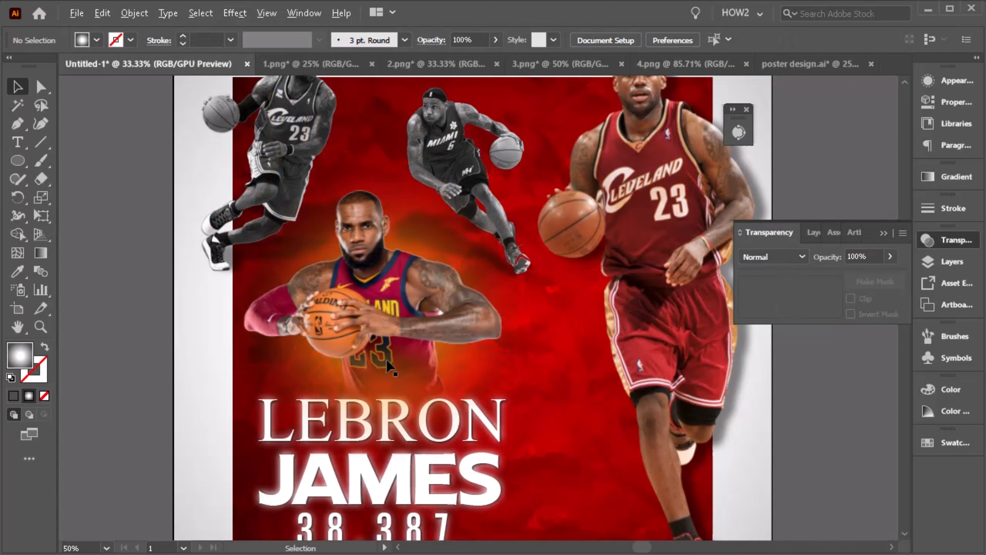
pyautogui.click(468, 363)
pyautogui.click(385, 303)
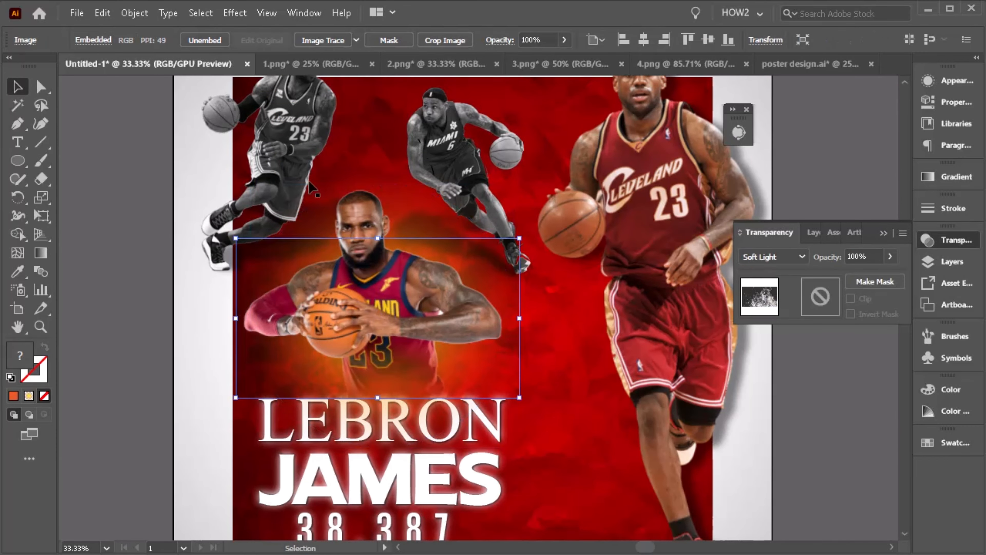
pyautogui.click(246, 13)
pyautogui.moveTo(274, 191)
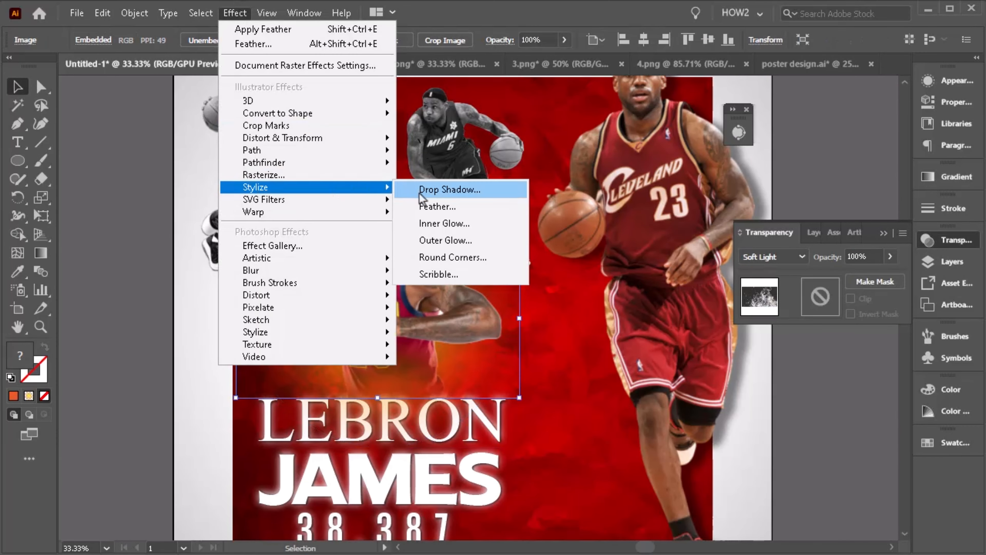
pyautogui.click(434, 207)
pyautogui.click(692, 317)
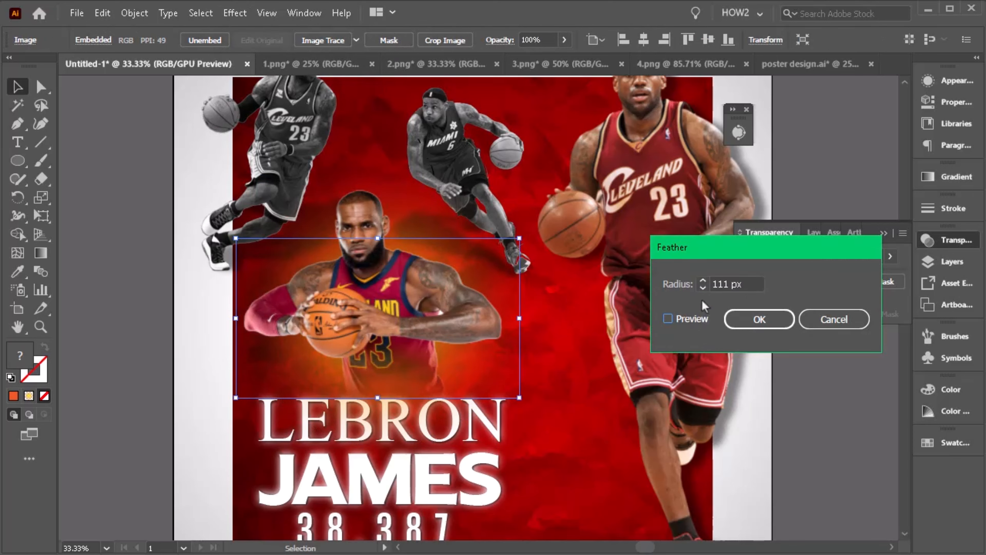
pyautogui.click(703, 289)
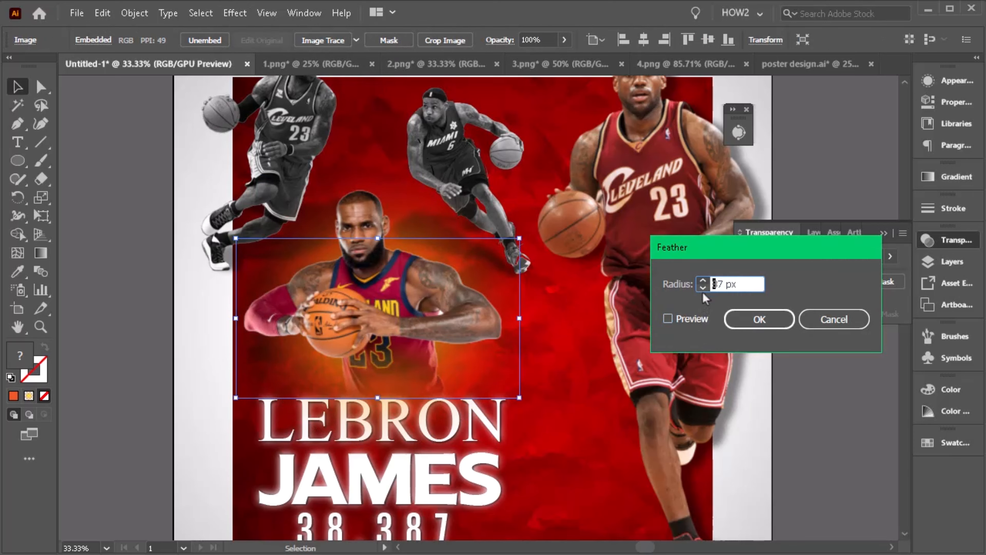
pyautogui.click(695, 319)
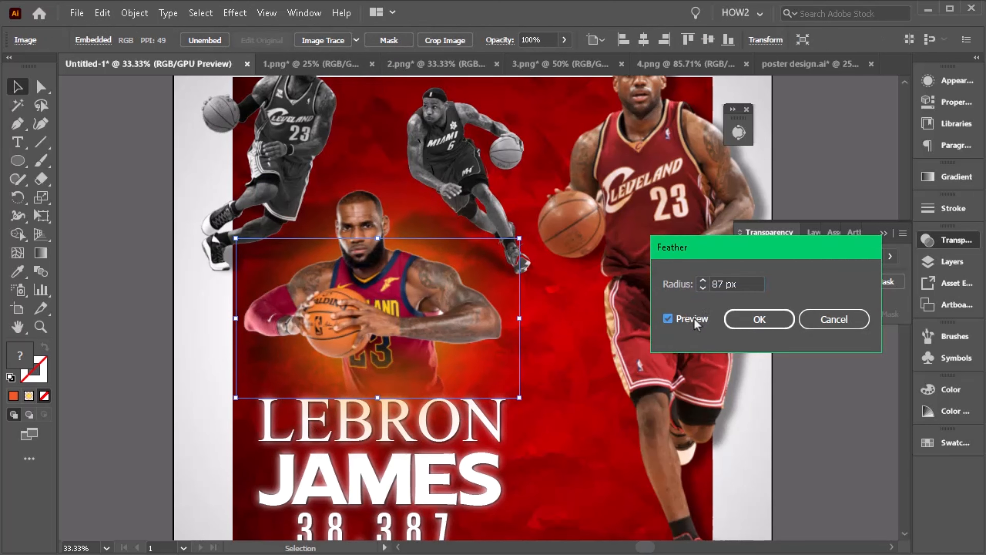
pyautogui.click(703, 289)
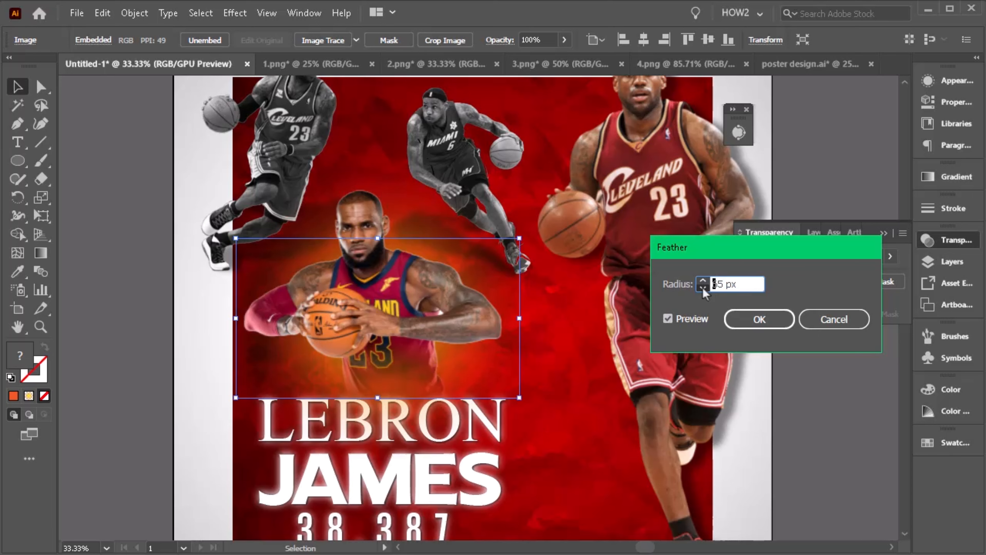
pyautogui.click(703, 289)
pyautogui.click(737, 324)
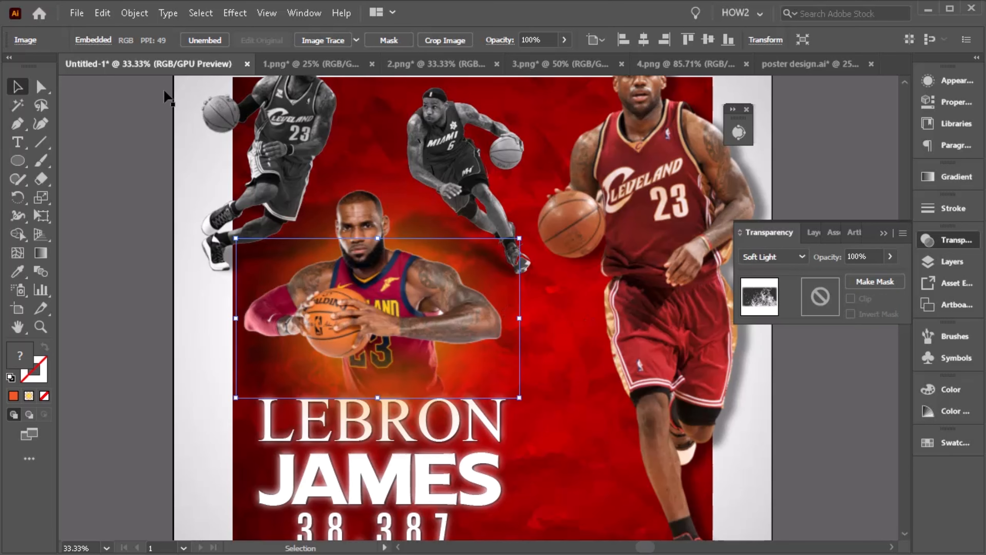
# - Copy the smoke image and paste the duplicate in front of it
pyautogui.click(102, 13)
pyautogui.click(148, 86)
pyautogui.click(103, 12)
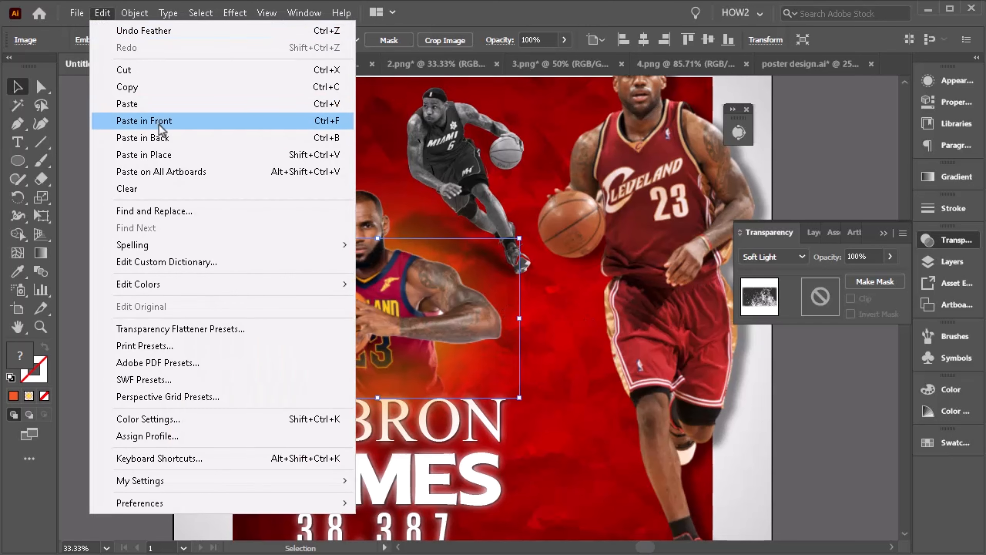
pyautogui.click(148, 124)
pyautogui.click(98, 193)
pyautogui.scroll(1, 237, 336)
pyautogui.click(238, 337)
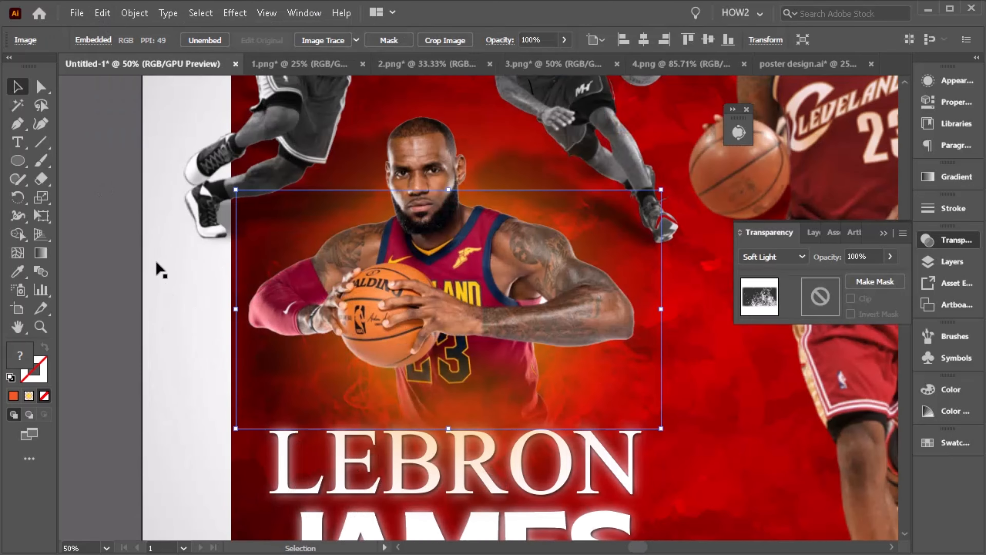
pyautogui.click(156, 262)
pyautogui.scroll(1, 390, 350)
pyautogui.scroll(-1, 277, 354)
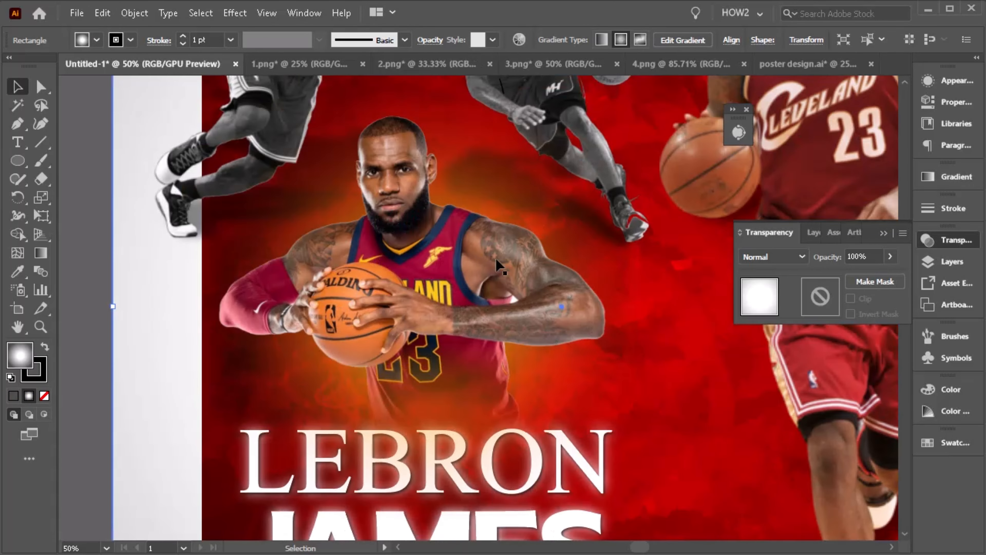
pyautogui.scroll(-1, 378, 367)
pyautogui.scroll(-1, 278, 313)
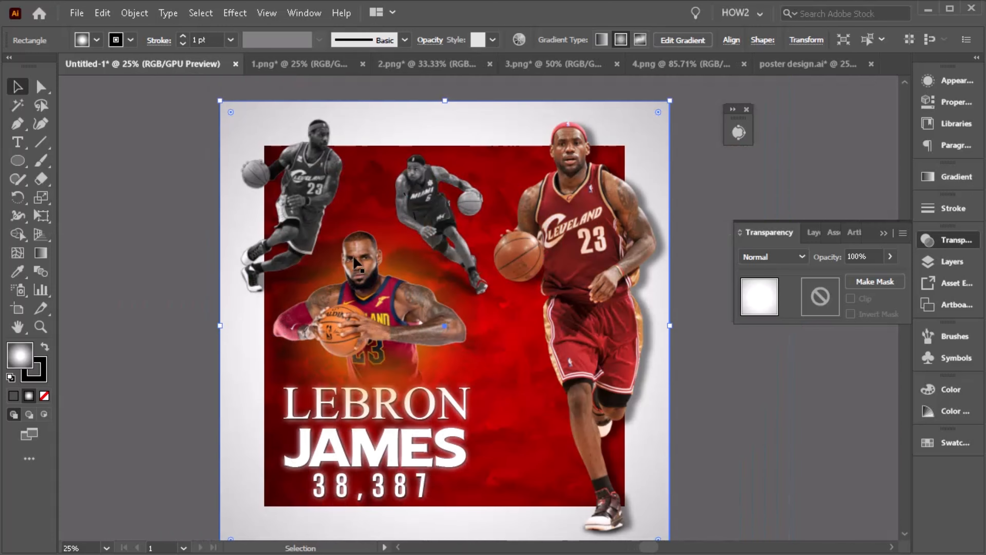
pyautogui.scroll(-1, 354, 257)
pyautogui.click(730, 408)
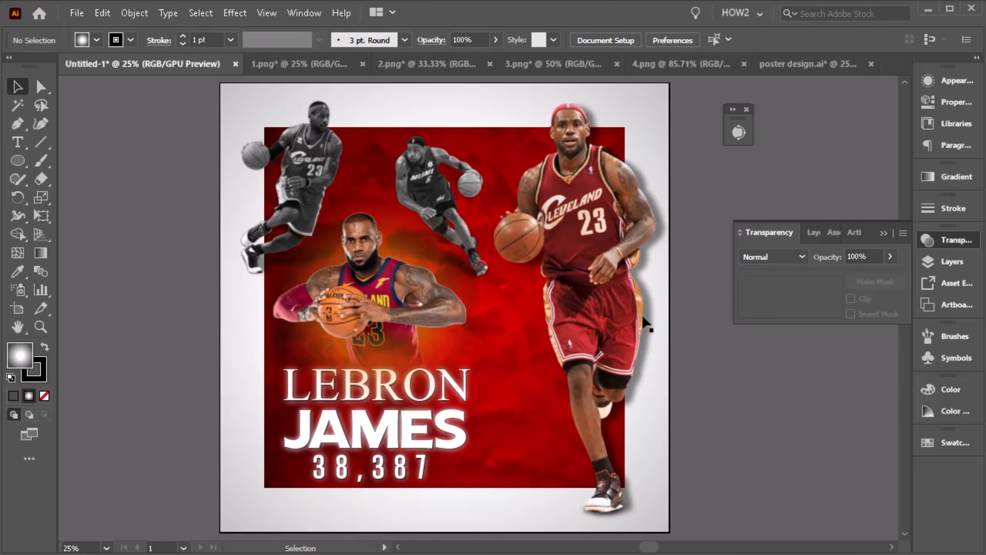
# - Bring the LEBRON JAMES headline text to the front, above the smoke
pyautogui.scroll(-1, 645, 322)
pyautogui.scroll(1, 643, 319)
pyautogui.scroll(-1, 209, 352)
pyautogui.moveTo(238, 352); pyautogui.dragTo(482, 472)
pyautogui.hotkey('ctrl', 'z')
pyautogui.keyDown('shift'); pyautogui.click(482, 490); pyautogui.keyUp('shift')
pyautogui.keyDown('shift'); pyautogui.click(468, 338); pyautogui.keyUp('shift')
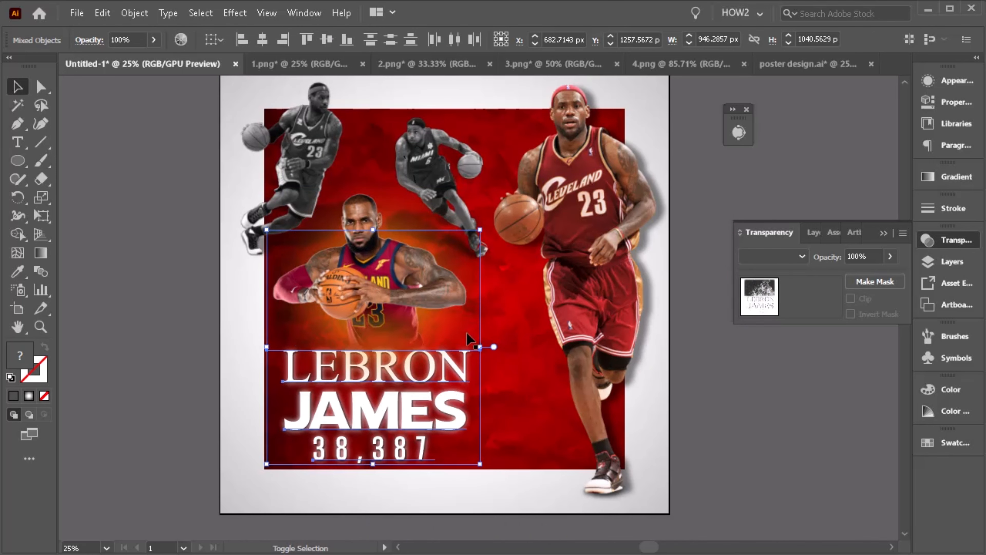
pyautogui.keyDown('shift'); pyautogui.click(479, 303); pyautogui.keyUp('shift')
pyautogui.keyDown('shift'); pyautogui.click(481, 302); pyautogui.keyUp('shift')
pyautogui.keyDown('shift'); pyautogui.click(480, 305); pyautogui.keyUp('shift')
pyautogui.scroll(-3, 480, 330)
pyautogui.hotkey('ctrl', 'shift', ']')
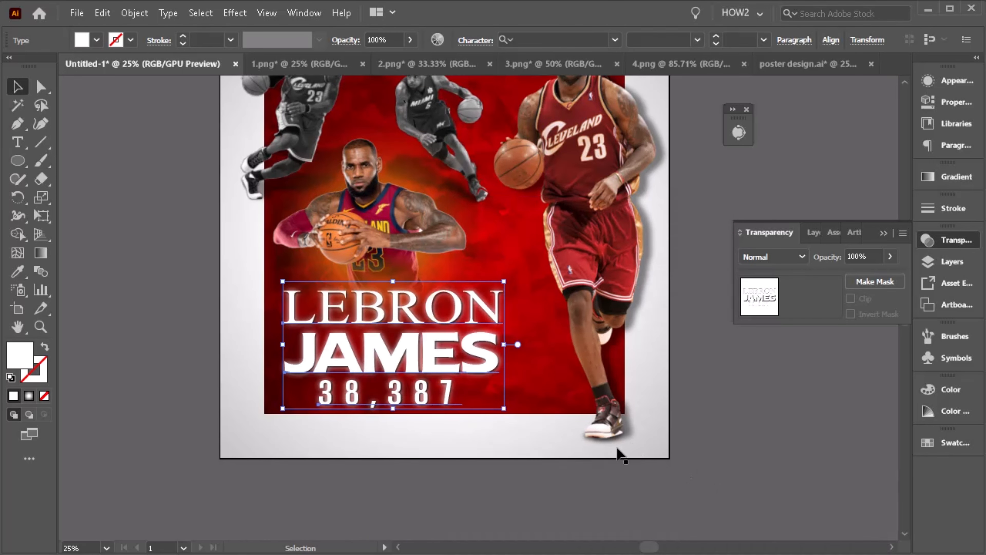
# - Nudge the right player slightly left
pyautogui.scroll(1, 616, 431)
pyautogui.click(614, 369)
pyautogui.hotkey('ctrl', '=')
pyautogui.keyDown('shift'); pyautogui.click(613, 333); pyautogui.keyUp('shift')
pyautogui.scroll(-1, 575, 336)
pyautogui.moveTo(594, 326); pyautogui.dragTo(583, 326)
# - Nudge the translucent dark shadow shape beside the upper-middle player slightly up and left
pyautogui.click(353, 253)
pyautogui.scroll(2, 353, 253)
pyautogui.click(356, 258)
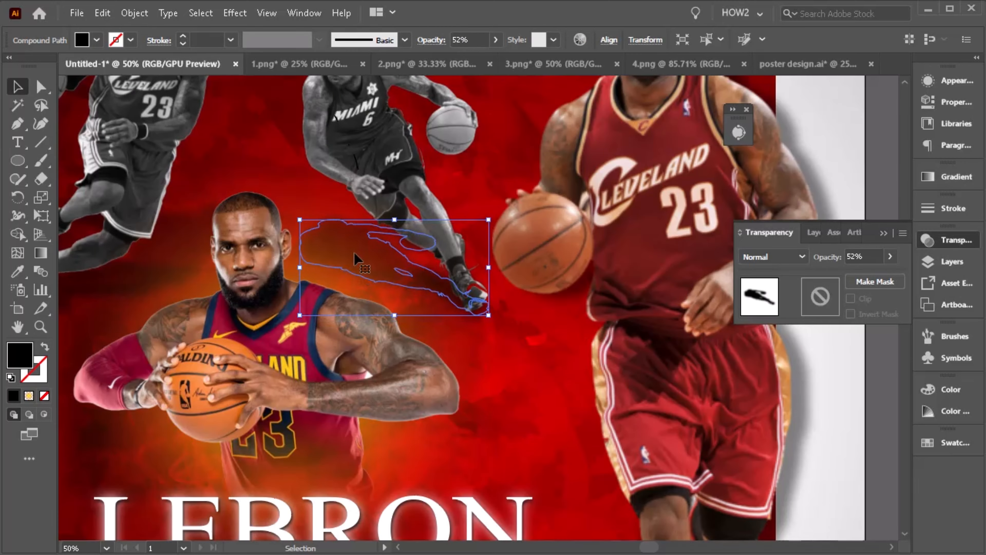
pyautogui.moveTo(356, 258); pyautogui.dragTo(348, 252)
pyautogui.scroll(-2, 446, 206)
pyautogui.scroll(6, 605, 508)
# - Shift the right player further left on the poster
pyautogui.moveTo(542, 420); pyautogui.dragTo(466, 418)
pyautogui.scroll(-7, 537, 447)
pyautogui.click(520, 480)
pyautogui.scroll(2, 425, 406)
pyautogui.click(425, 416)
pyautogui.click(683, 439)
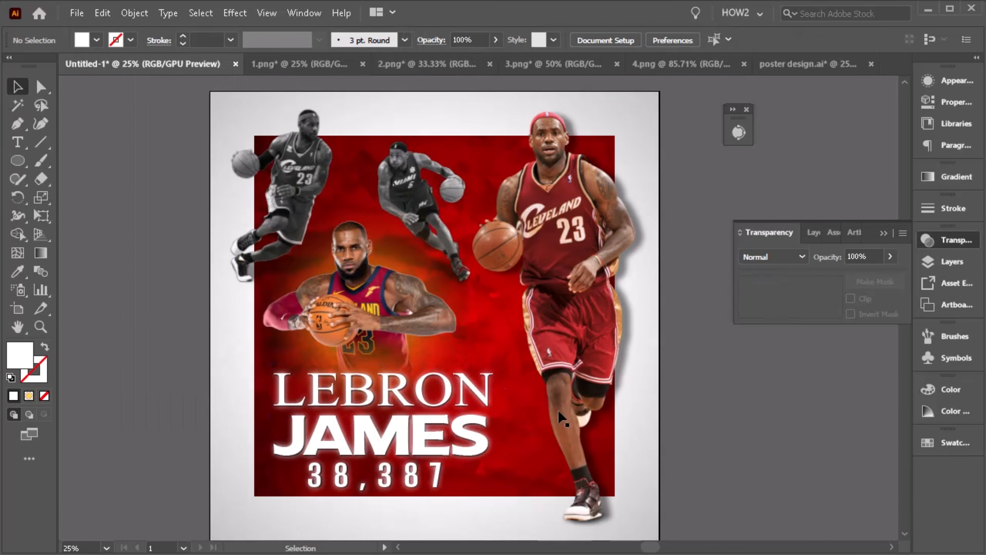
# - Narrow the headline text block slightly
pyautogui.scroll(-1, 534, 402)
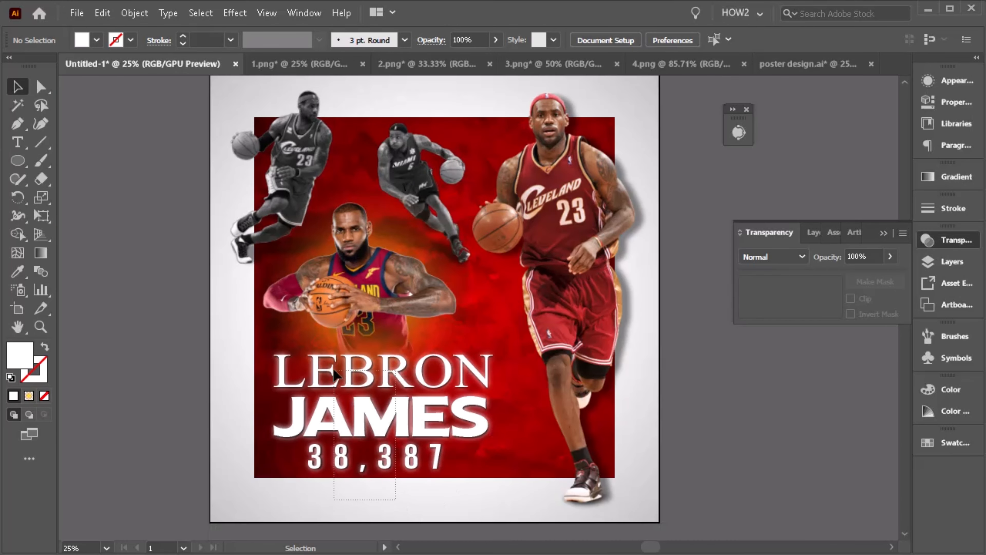
pyautogui.moveTo(331, 380); pyautogui.dragTo(332, 381)
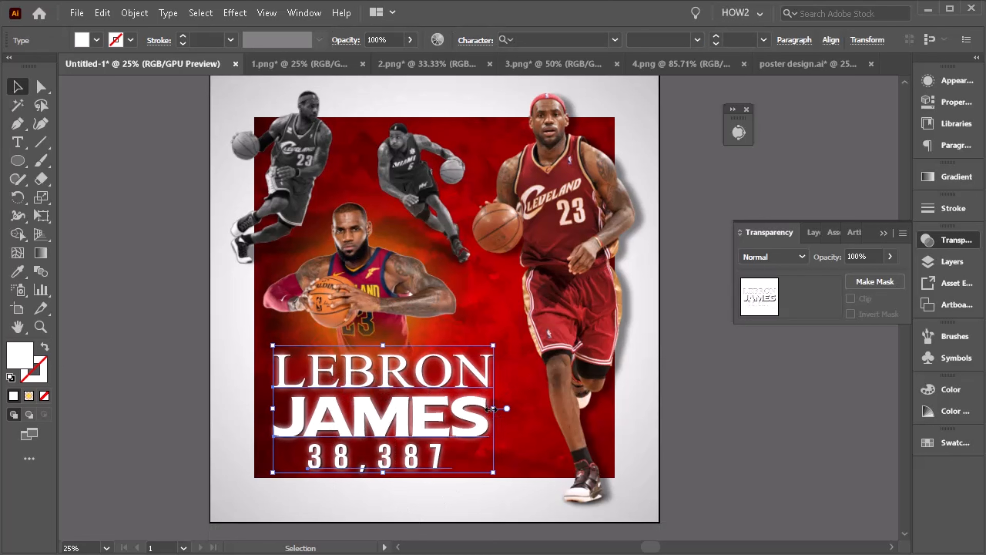
pyautogui.moveTo(492, 409); pyautogui.dragTo(483, 409)
pyautogui.click(174, 342)
pyautogui.scroll(-1, 412, 359)
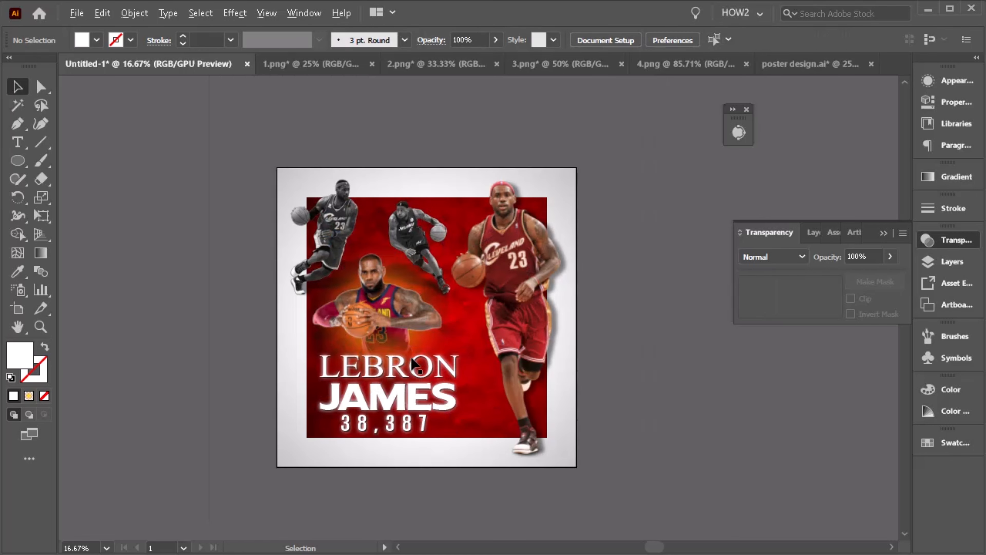
# - Open the Save for Web dialog to export the poster
pyautogui.scroll(1, 561, 393)
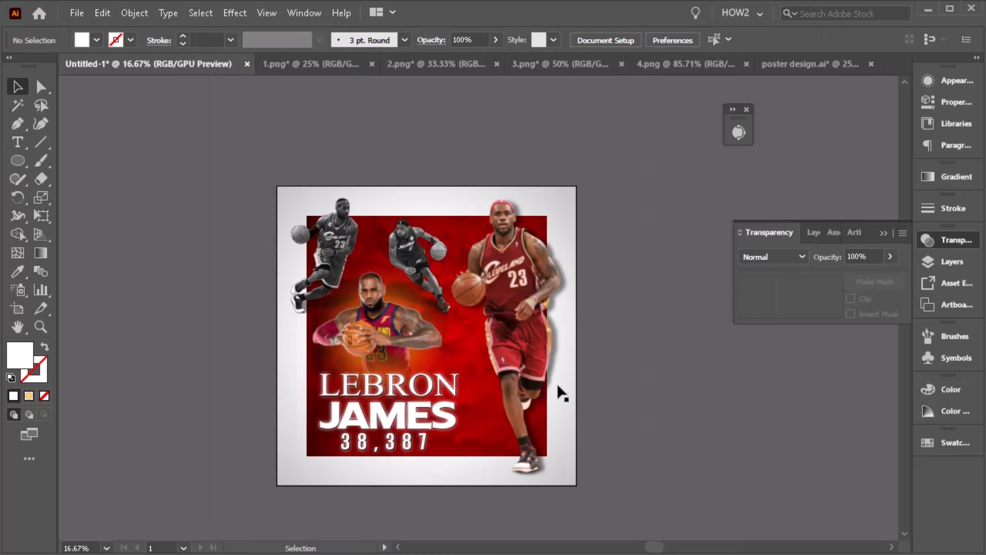
pyautogui.click(77, 14)
pyautogui.click(328, 335)
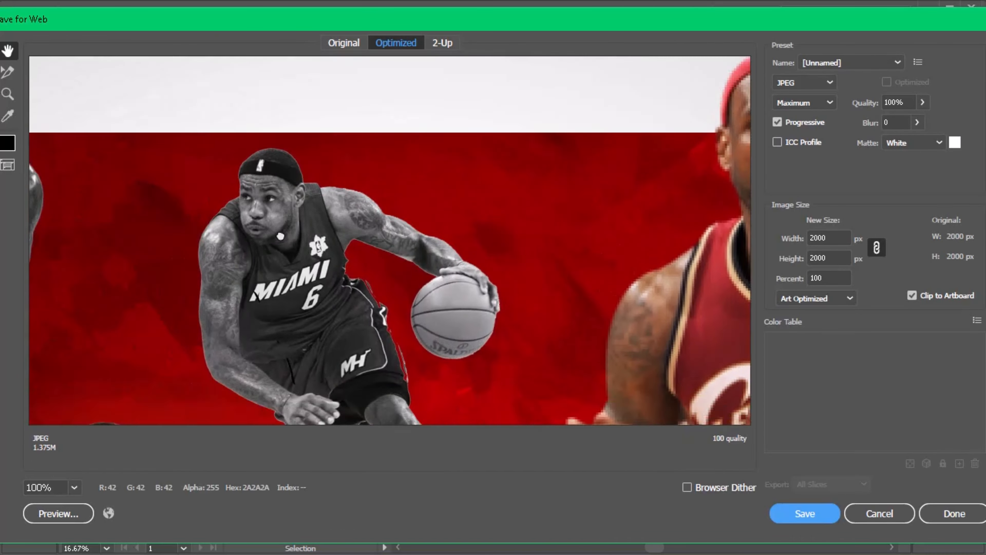
pyautogui.moveTo(280, 236); pyautogui.dragTo(306, 78)
# - Inspect the optimized JPEG preview at different zoom levels
pyautogui.keyDown('alt'); pyautogui.click(529, 322); pyautogui.keyUp('alt')
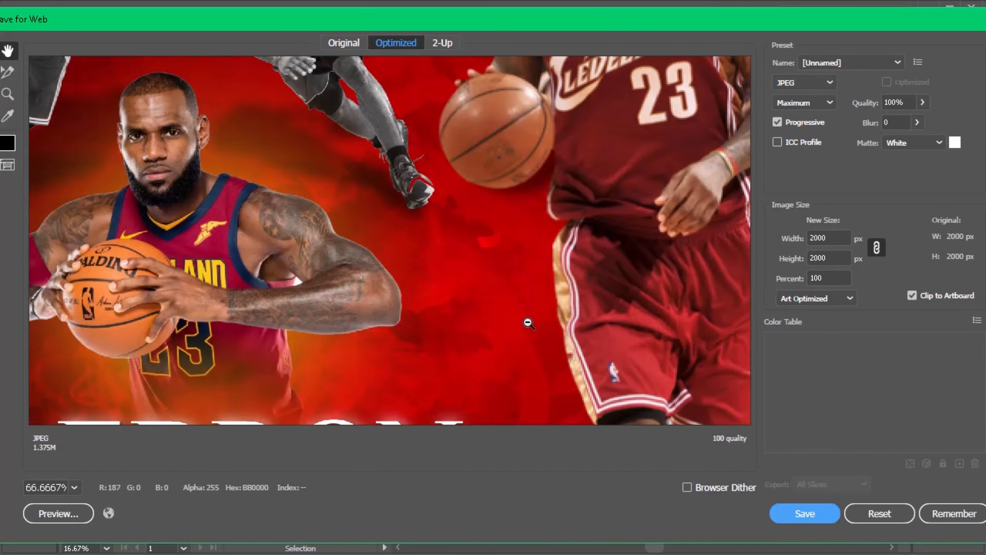
pyautogui.keyDown('alt'); pyautogui.click(529, 321); pyautogui.keyUp('alt')
pyautogui.moveTo(459, 373); pyautogui.dragTo(385, 216)
pyautogui.moveTo(454, 139); pyautogui.dragTo(473, 430)
pyautogui.keyDown('alt'); pyautogui.click(467, 331); pyautogui.keyUp('alt')
pyautogui.keyDown('alt'); pyautogui.click(467, 330); pyautogui.keyUp('alt')
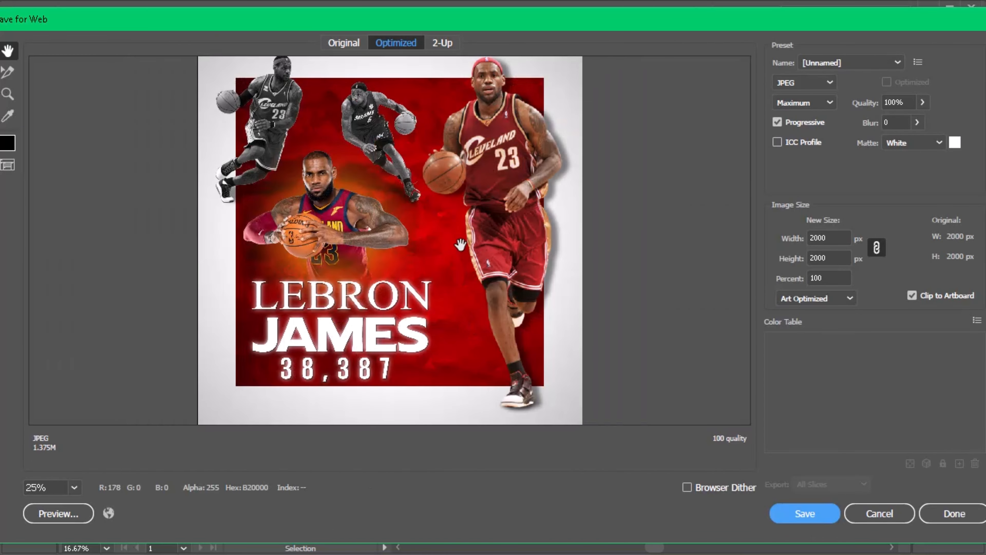
pyautogui.click(455, 248)
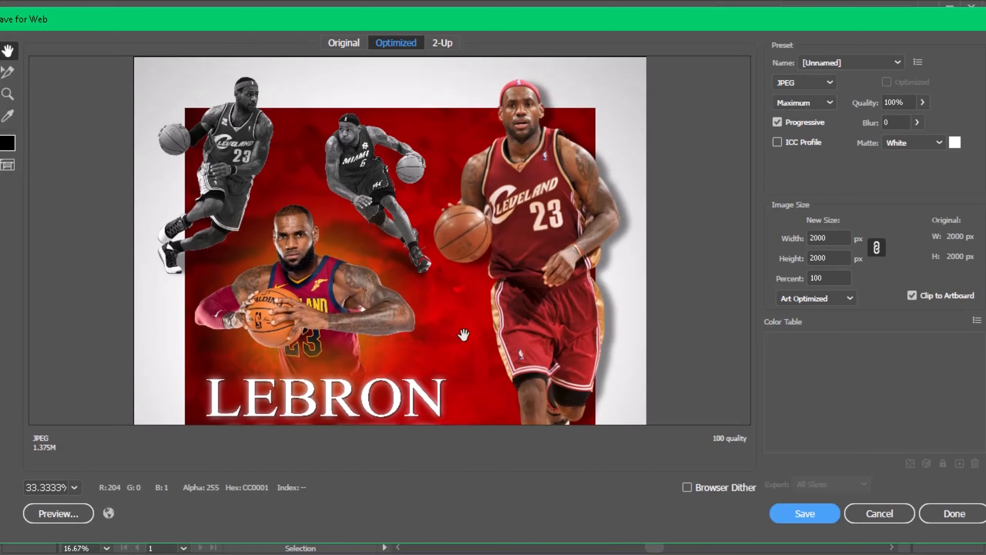